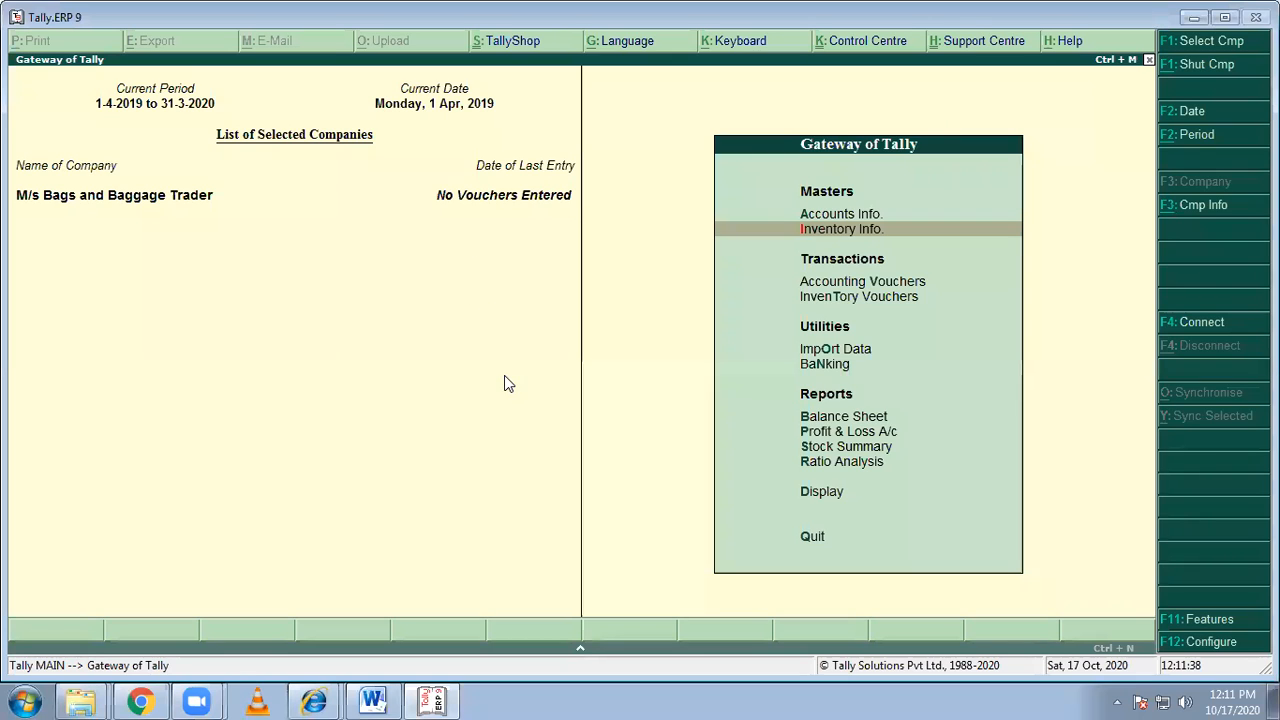
# Open the Inventory Info. masters for M/s Bags and Baggage Trader.
pyautogui.click(816, 238)
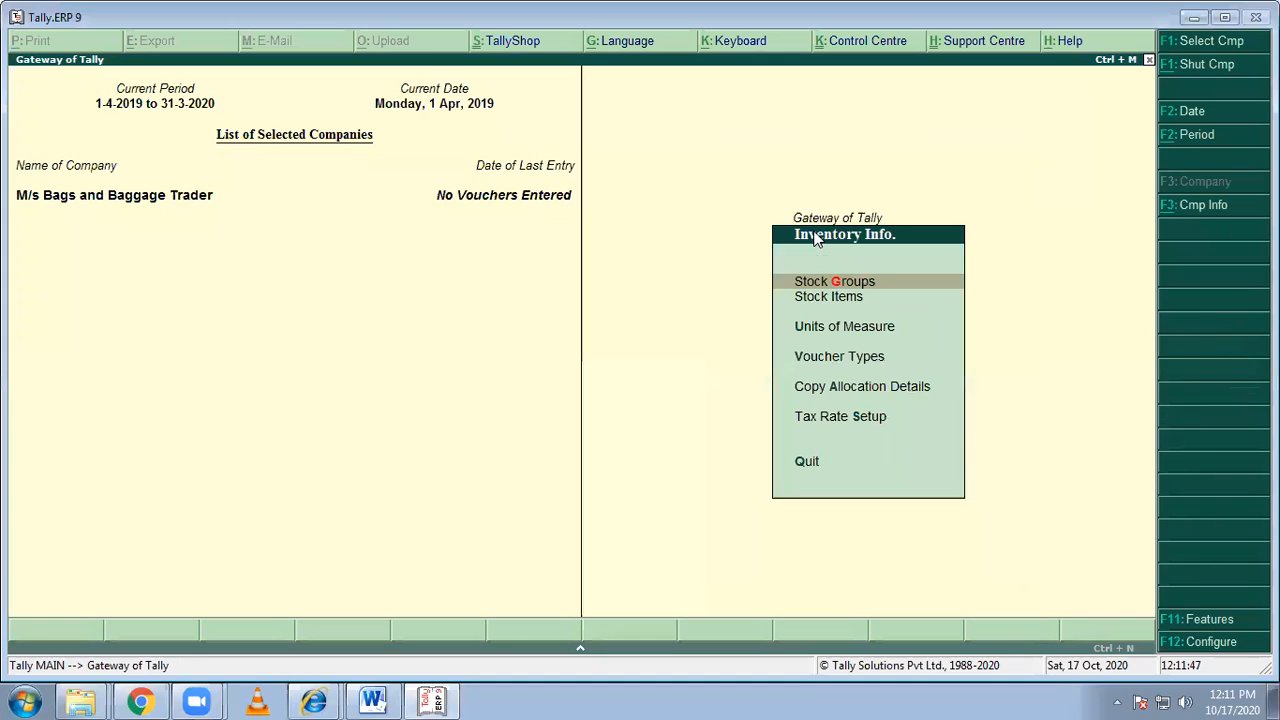
pyautogui.click(386, 698)
pyautogui.click(418, 695)
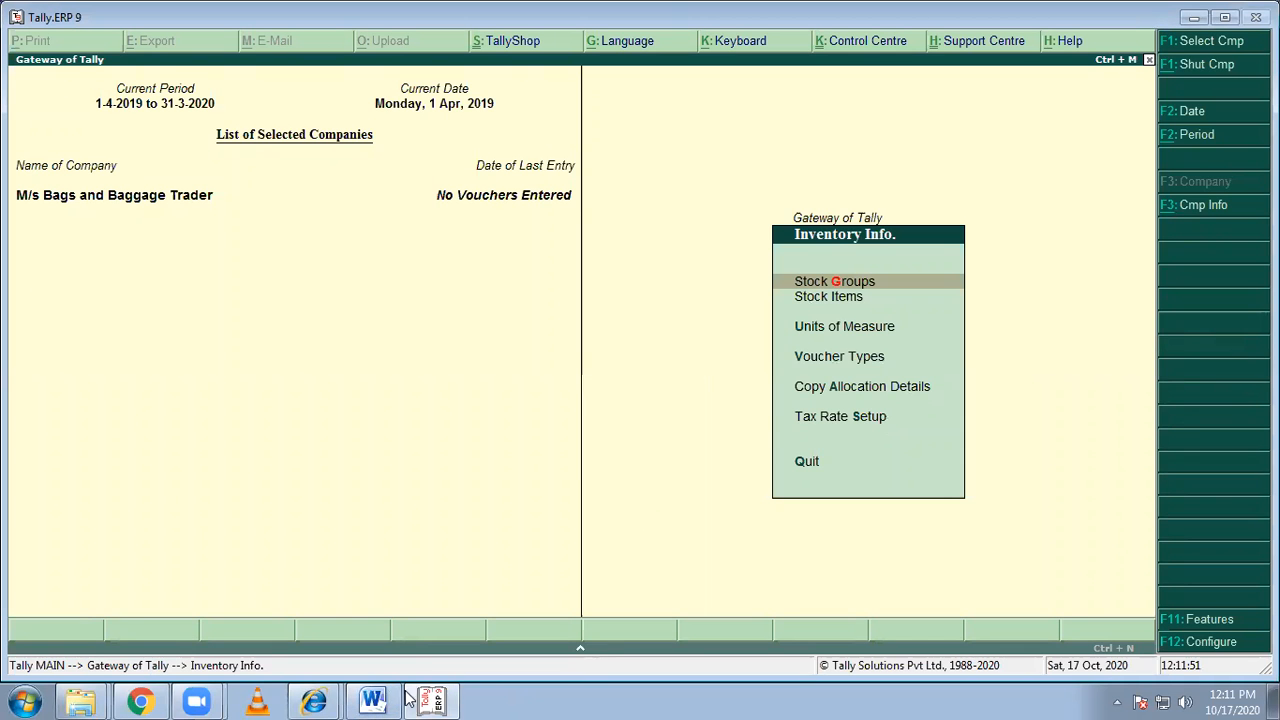
# Switch to the GST SOP document in Word and examine the screenshots on creating units of measure.
pyautogui.click(376, 698)
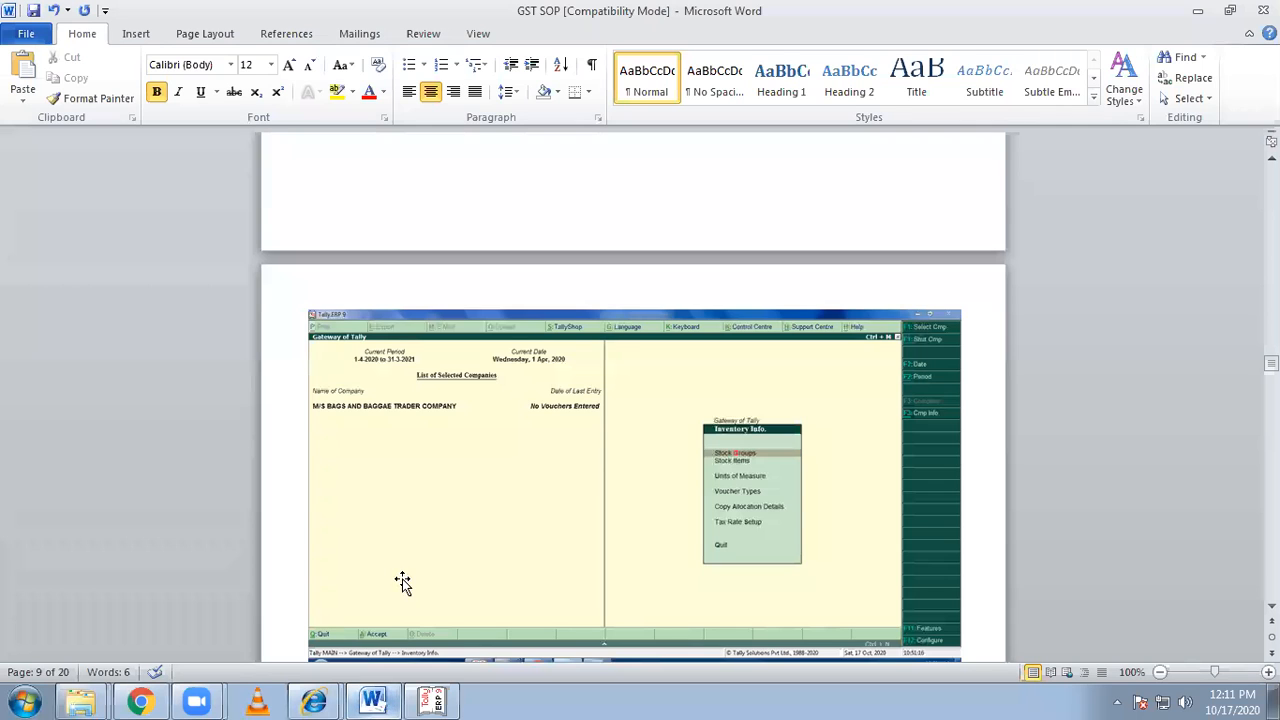
pyautogui.scroll(6, 432, 545)
pyautogui.scroll(2, 432, 545)
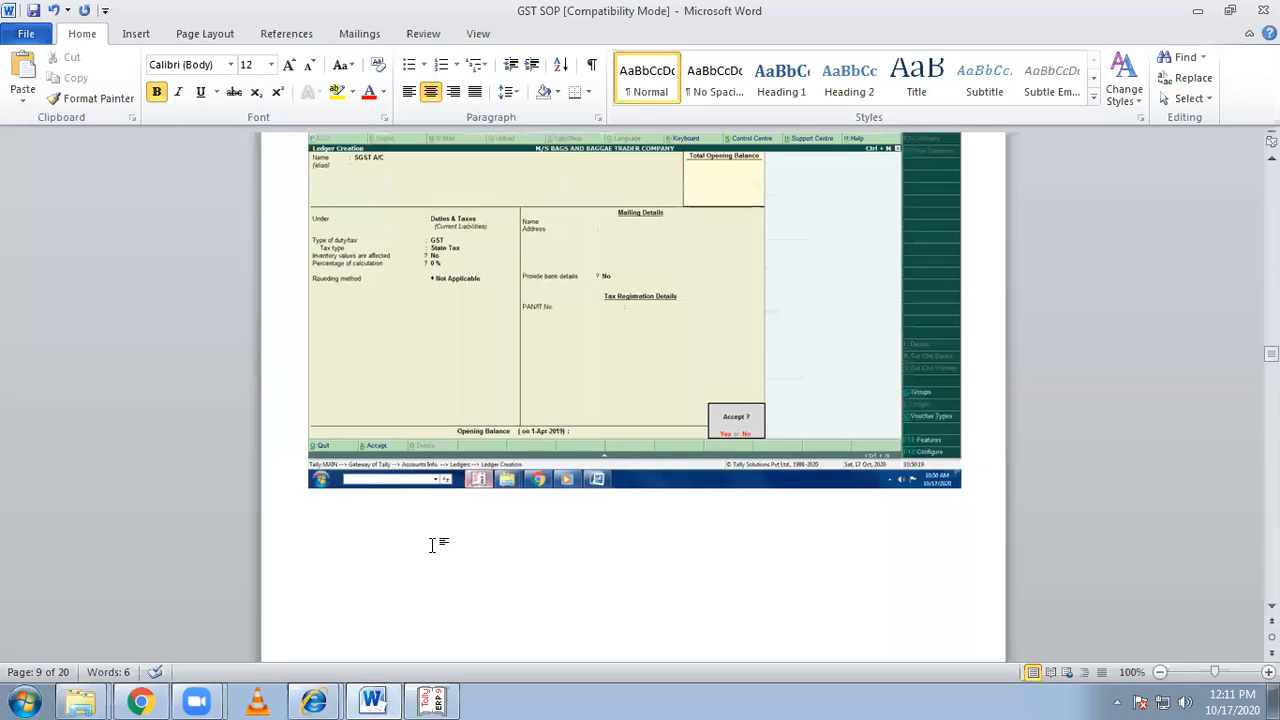
pyautogui.scroll(-7, 433, 545)
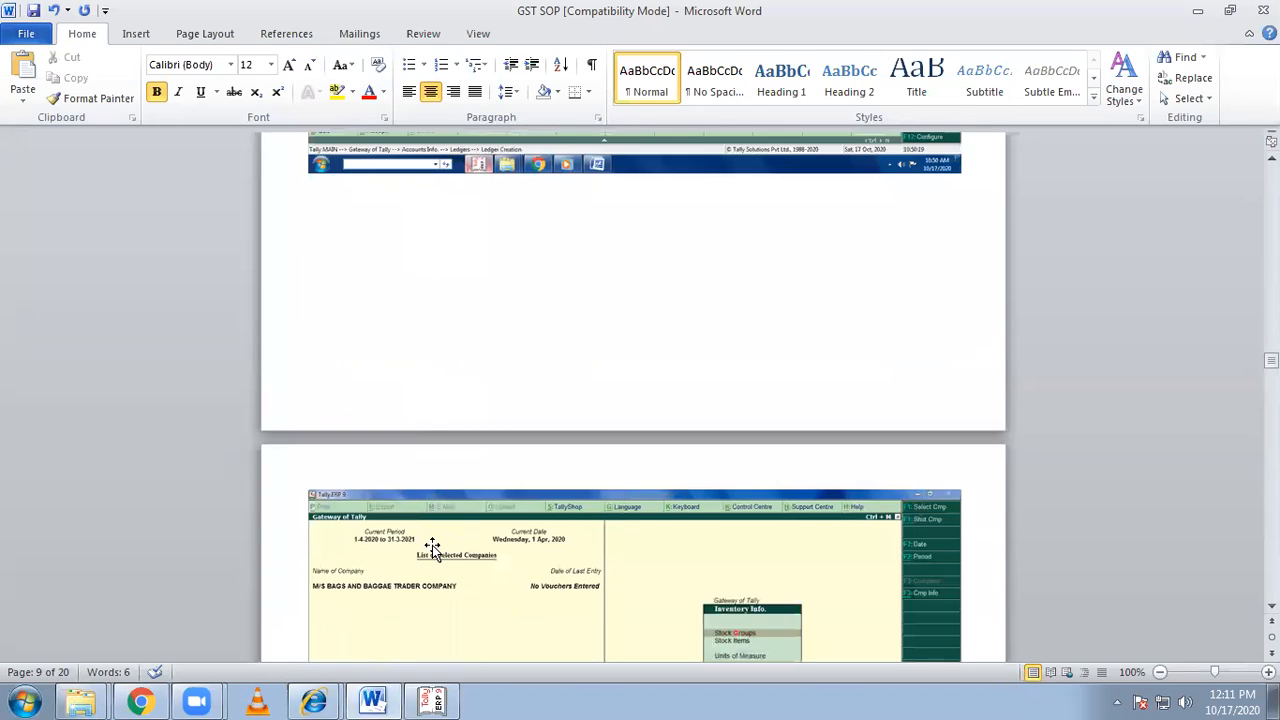
pyautogui.scroll(-2, 432, 545)
pyautogui.scroll(-1, 432, 545)
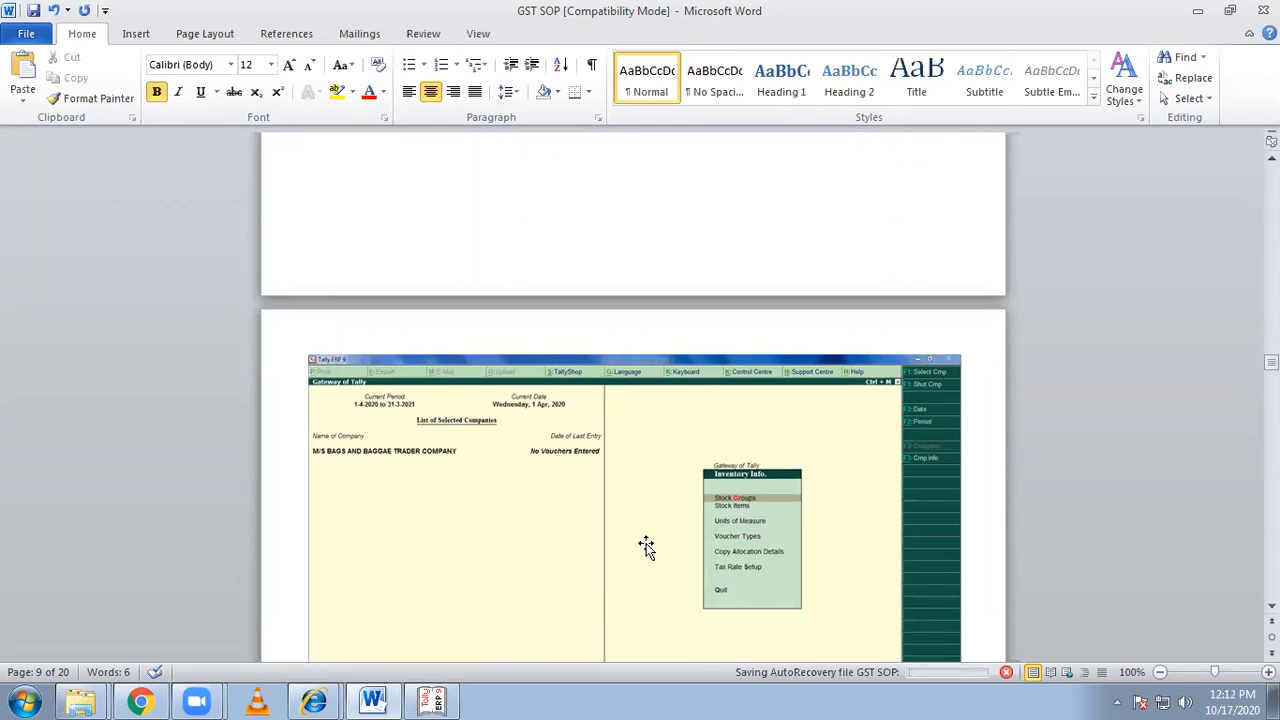
pyautogui.scroll(-5, 635, 550)
pyautogui.scroll(-2, 640, 556)
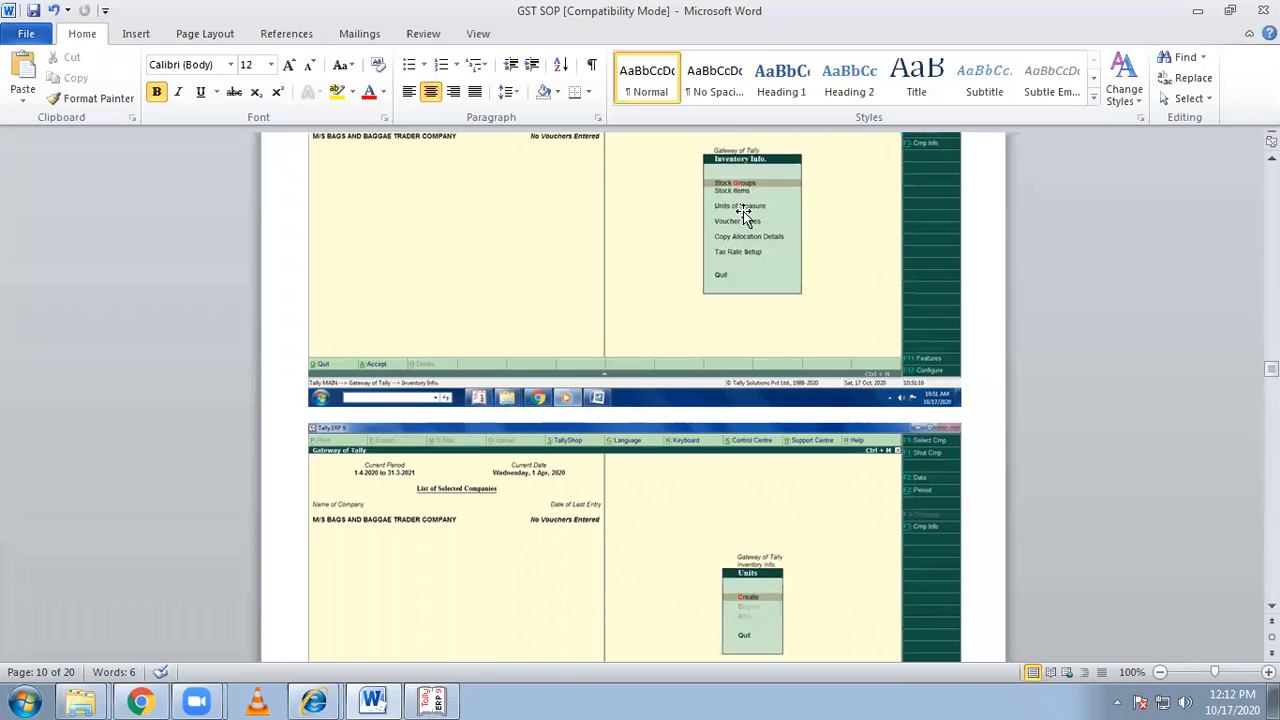
# Switch back to Tally.ERP 9 and open the creation form for a new unit of measure.
pyautogui.click(440, 700)
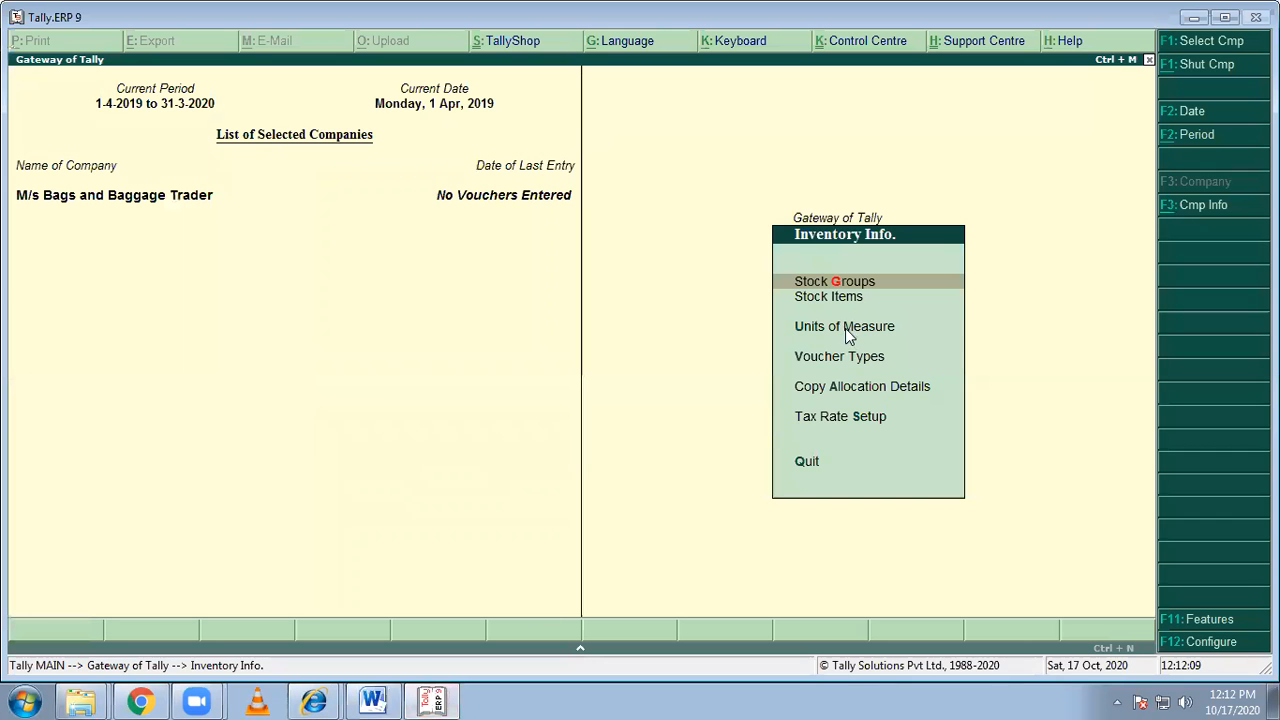
pyautogui.click(848, 336)
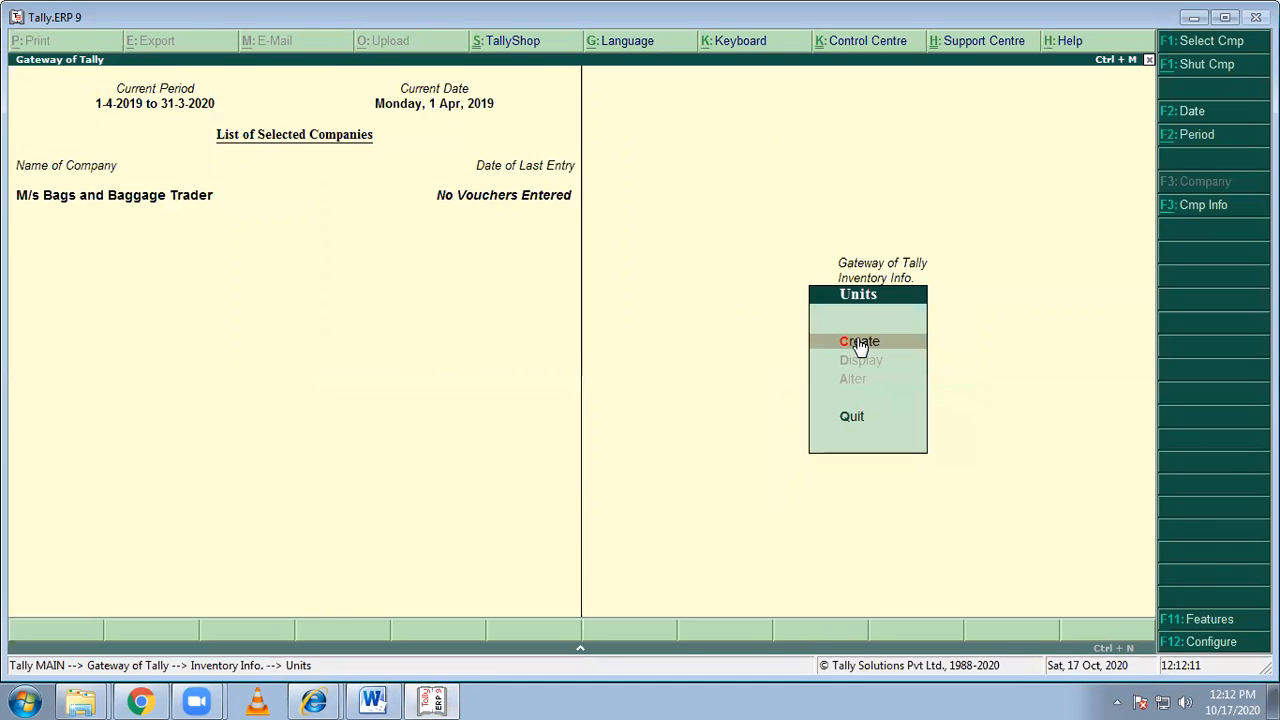
pyautogui.click(859, 343)
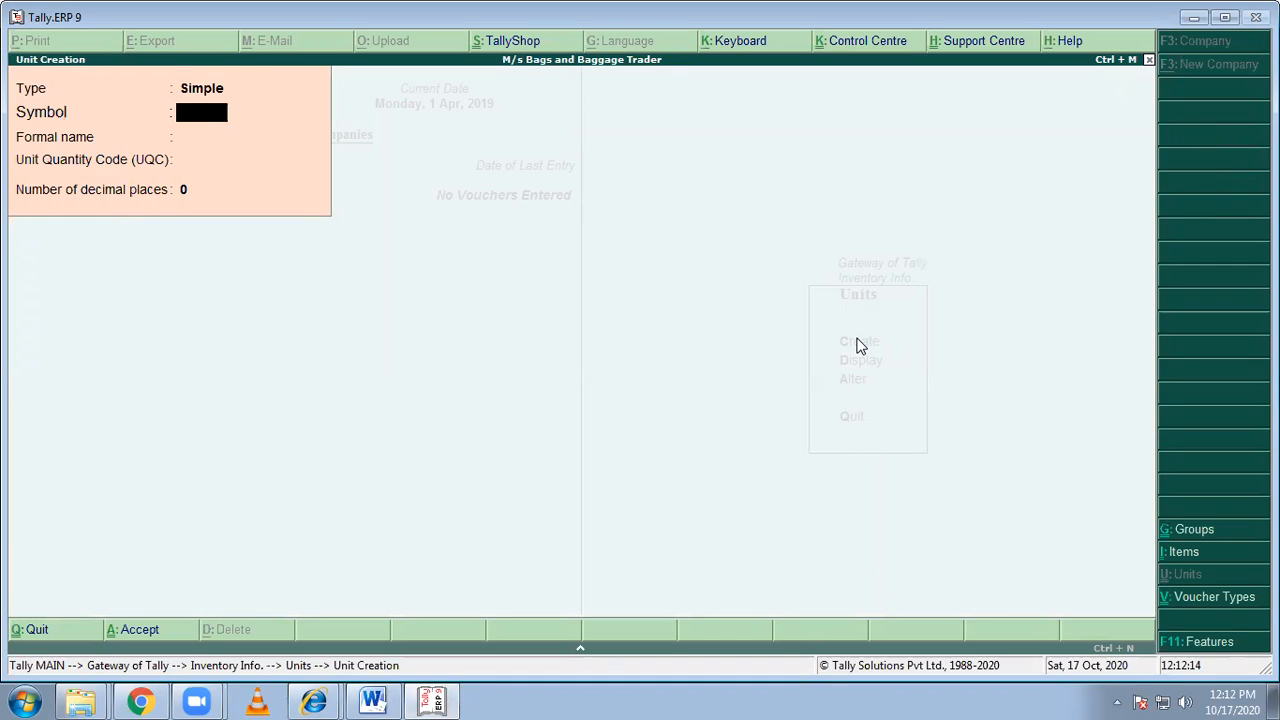
pyautogui.write('PIECES')
pyautogui.press('BackSpace')
pyautogui.press('BackSpace')
pyautogui.press('BackSpace')
pyautogui.press('BackSpace')
pyautogui.press('BackSpace')
pyautogui.press('BackSpace')
pyautogui.press('BackSpace')
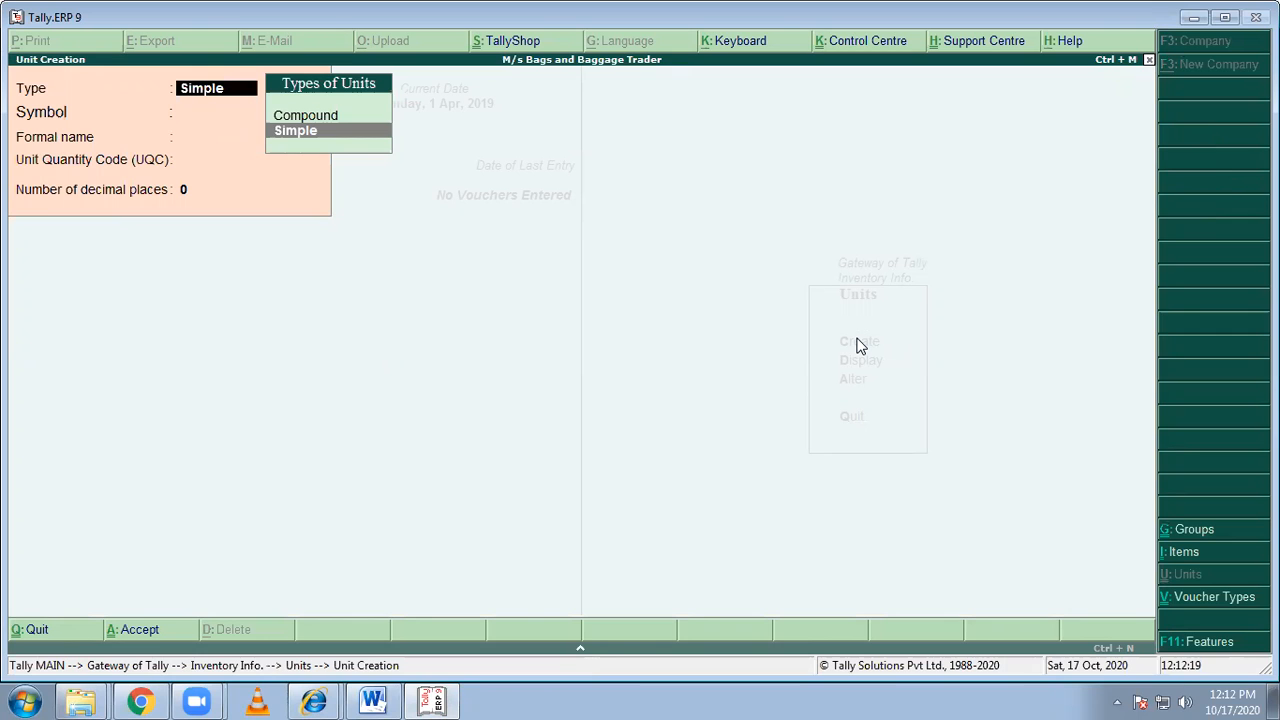
# Set the unit's type to Simple and its symbol to PCS, checking the unit example in the GST SOP Word document.
pyautogui.click(328, 133)
pyautogui.click(372, 700)
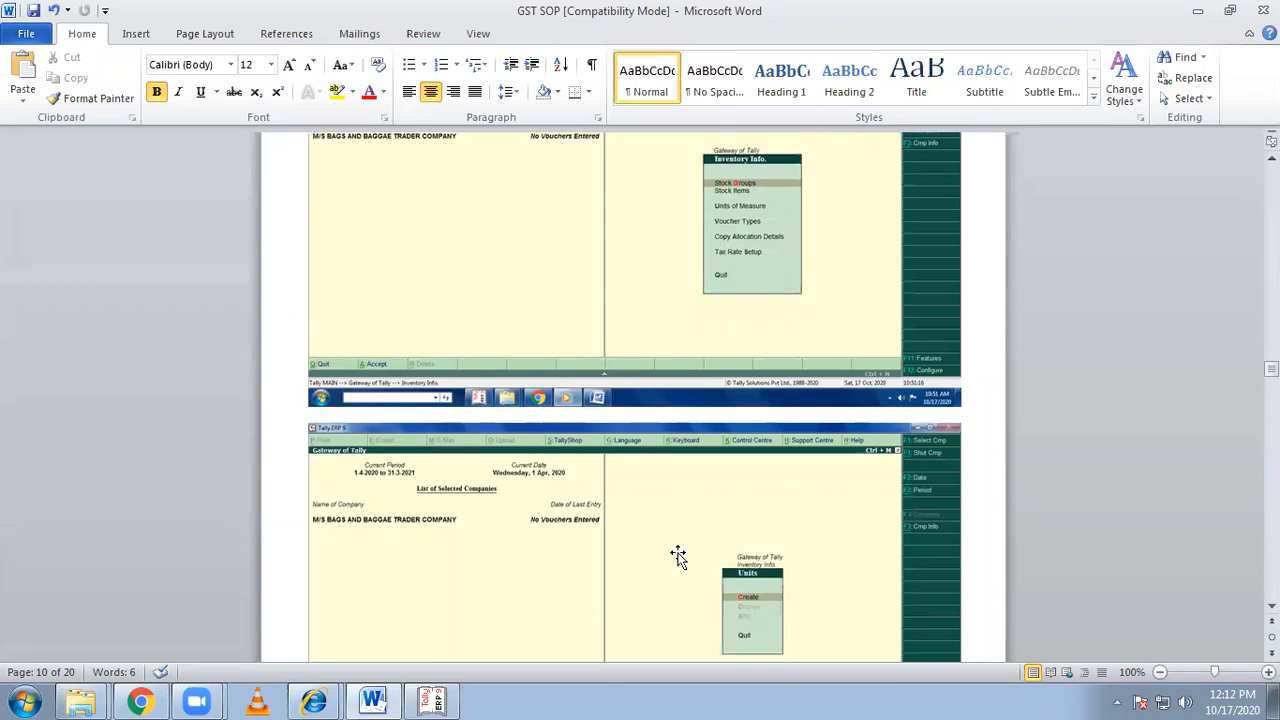
pyautogui.scroll(-9, 676, 560)
pyautogui.scroll(-3, 676, 560)
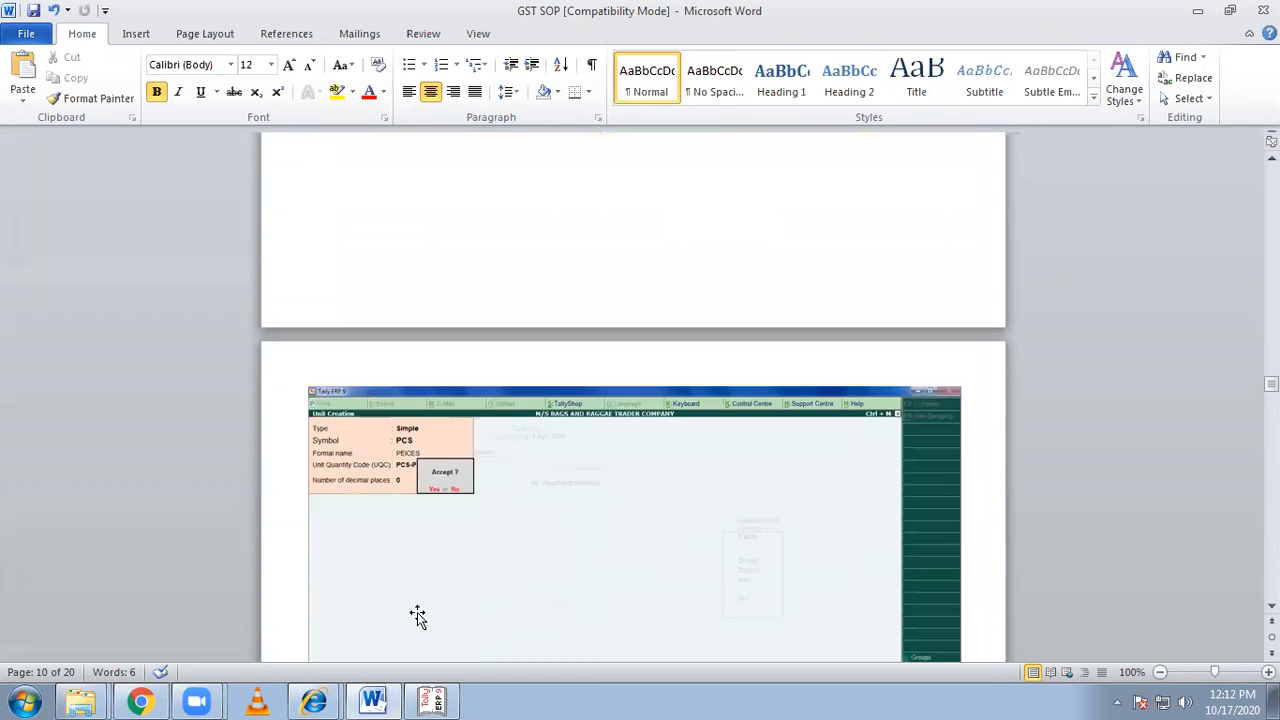
pyautogui.click(432, 700)
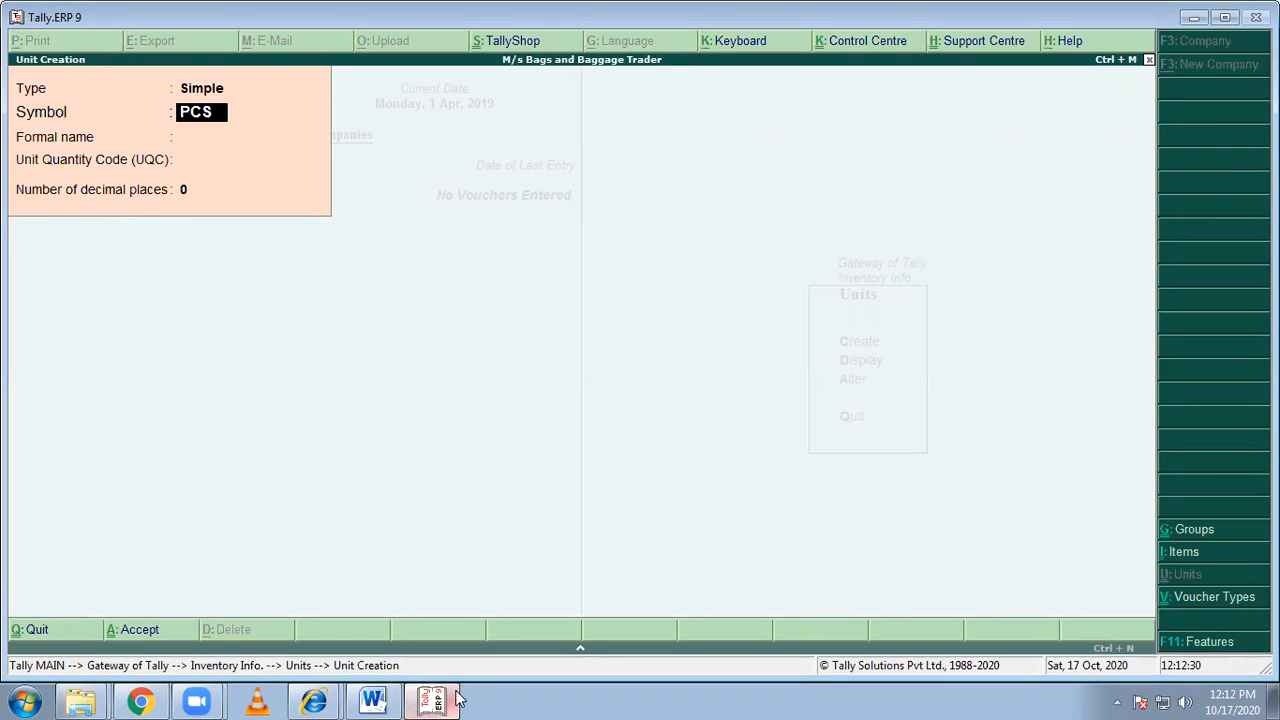
pyautogui.press('Return')
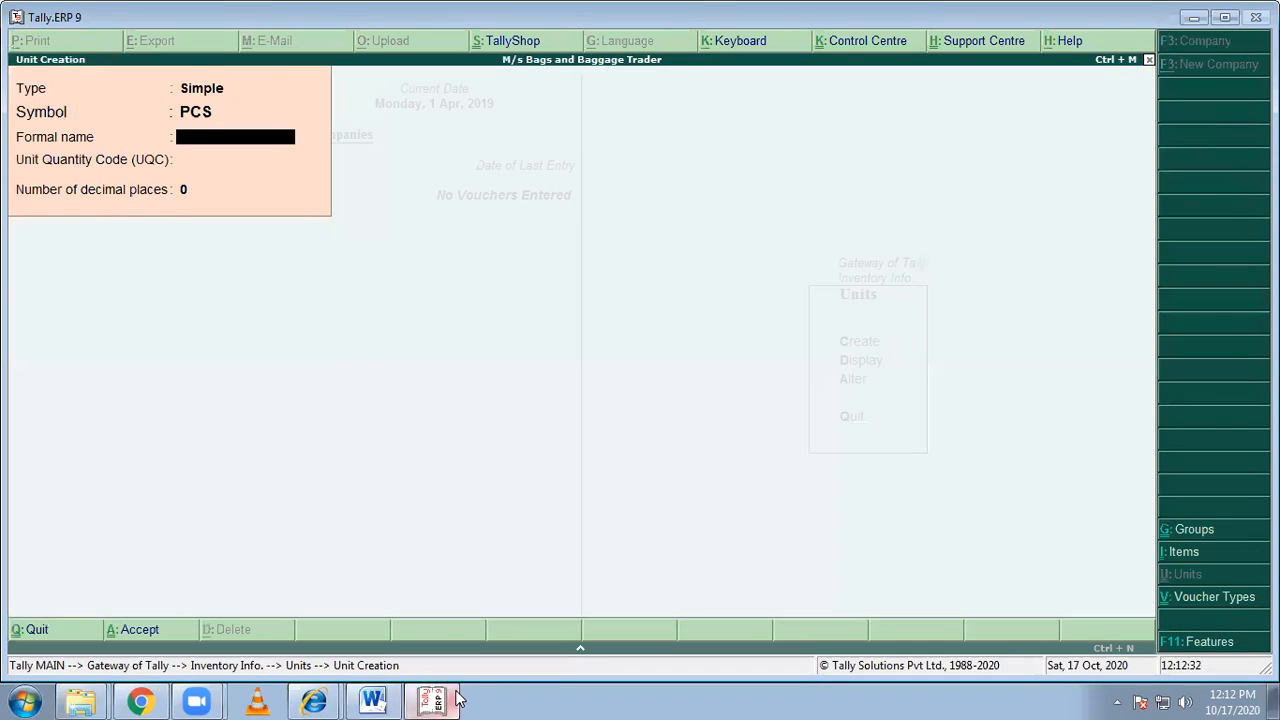
# Set the formal name to PIECES and the Unit Quantity Code to PCS-PIECES, and save the unit with 0 decimal places.
pyautogui.write('PIC')
pyautogui.press('Return')
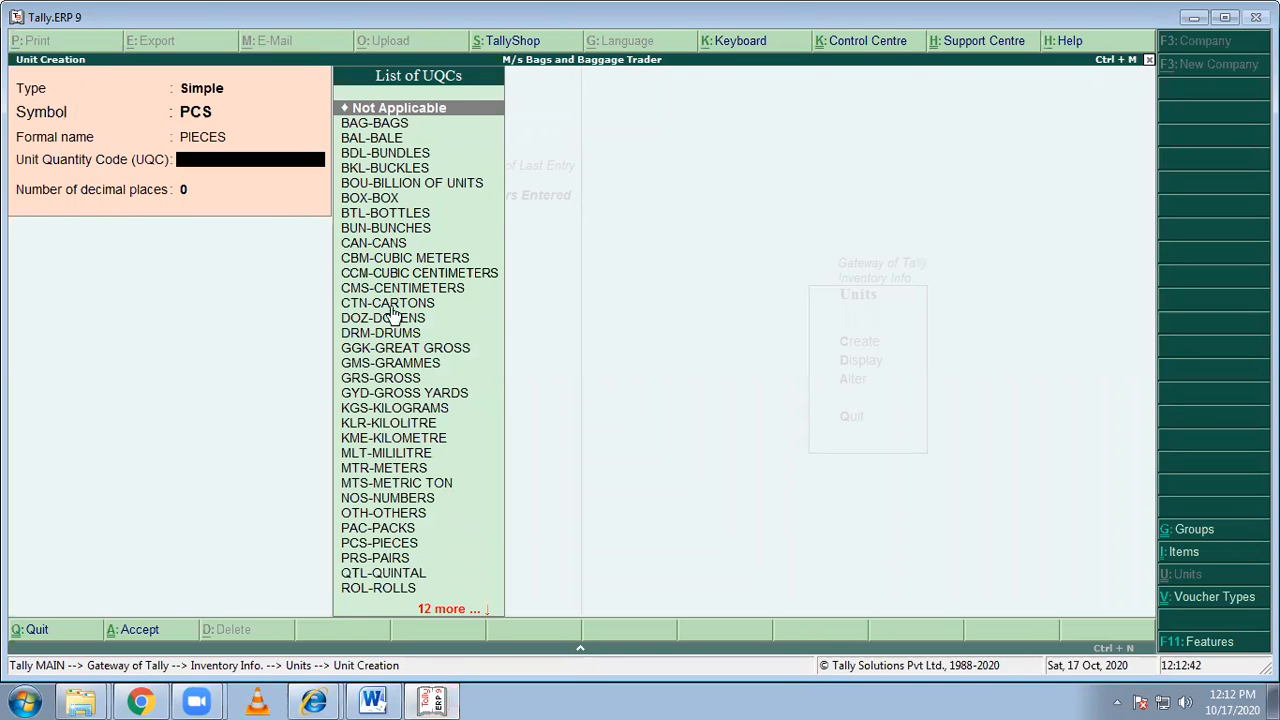
pyautogui.click(383, 544)
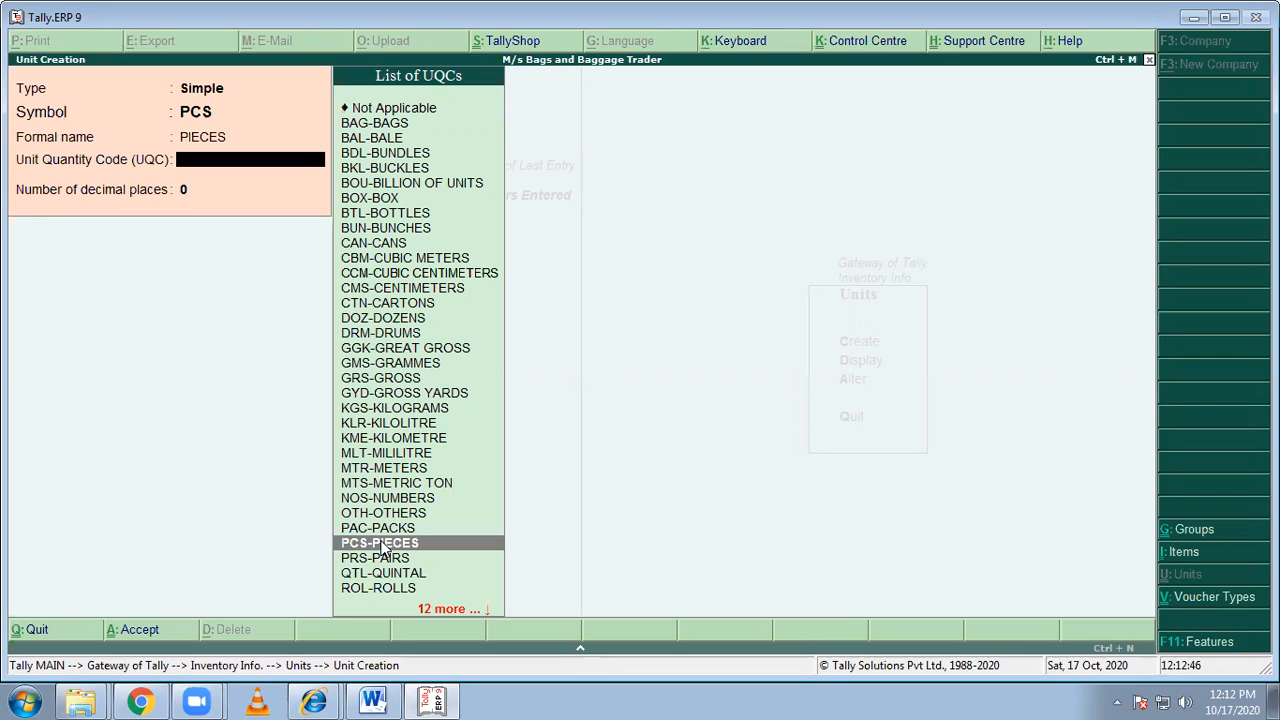
pyautogui.click(383, 544)
pyautogui.press('Return')
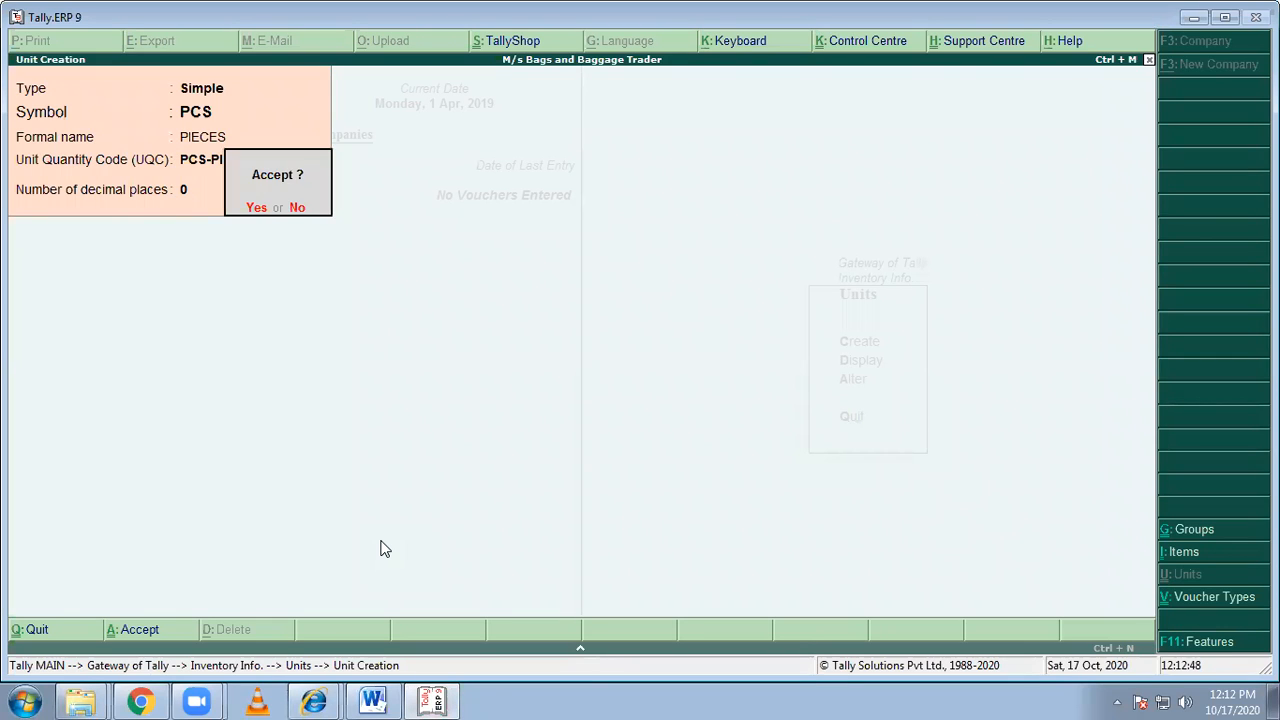
pyautogui.press('Return')
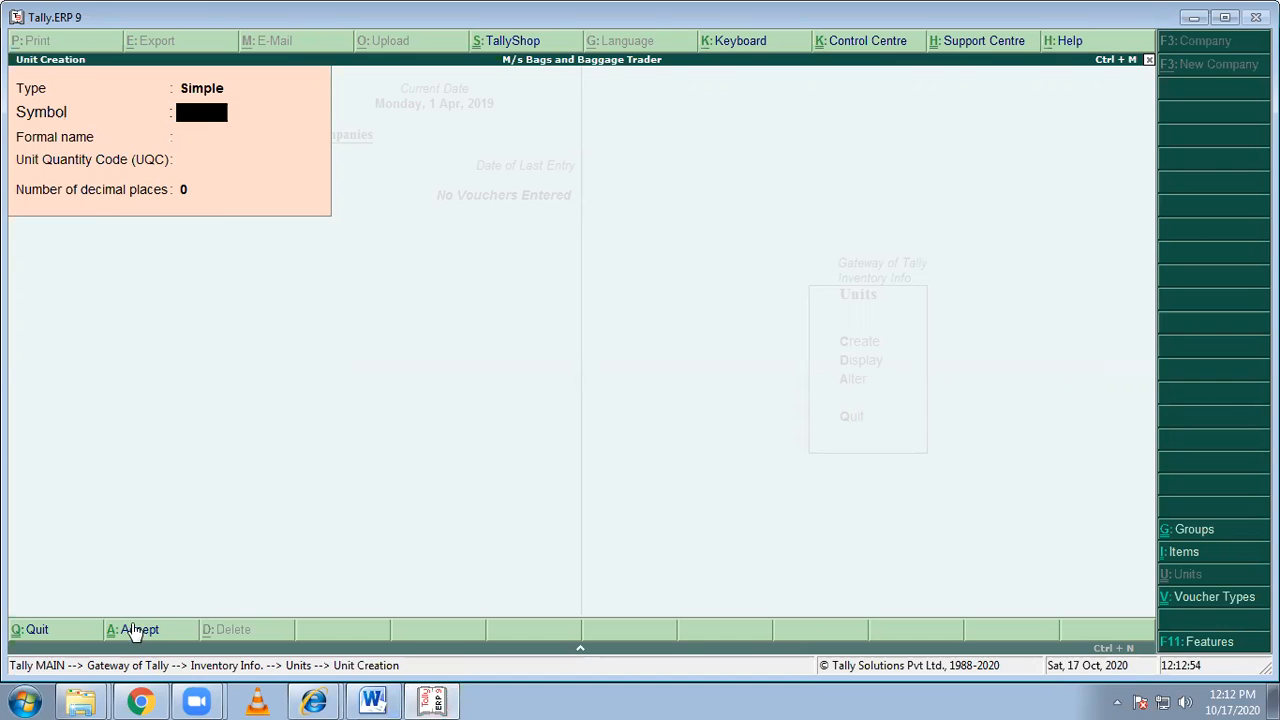
# Switch to the GST SOP document in Word and check the page on creating a single stock group.
pyautogui.click(375, 699)
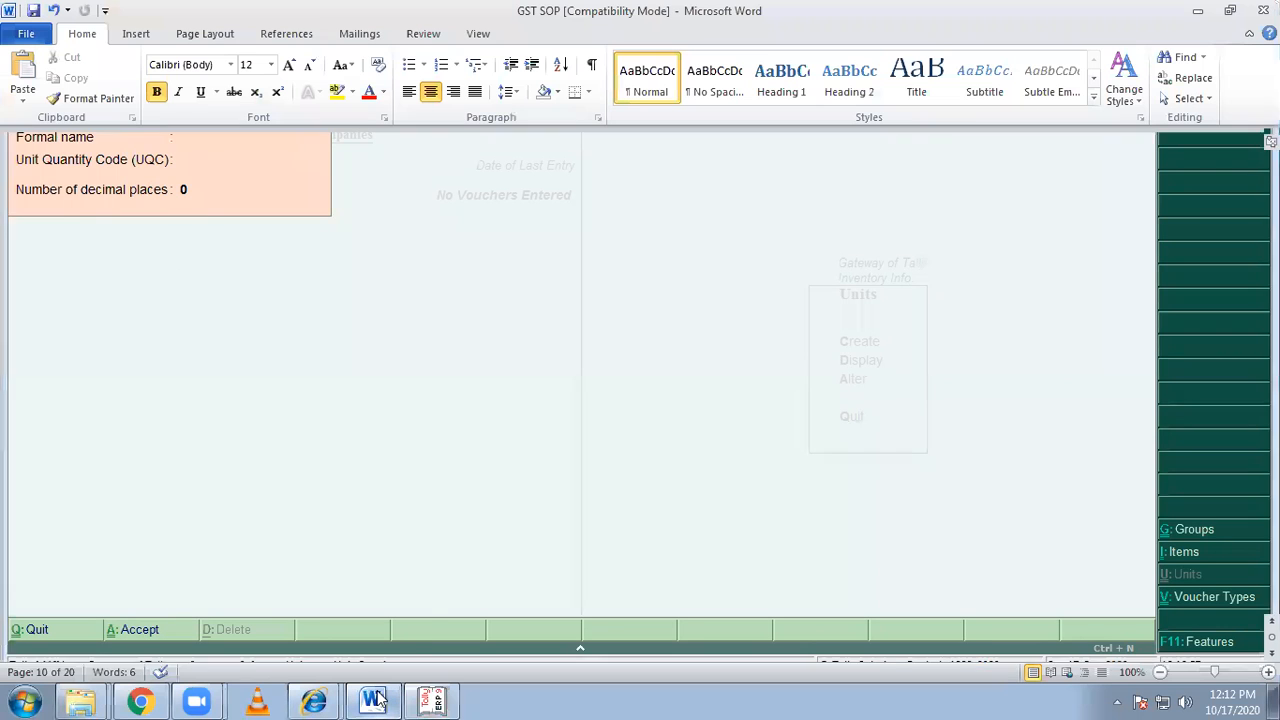
pyautogui.scroll(-8, 443, 470)
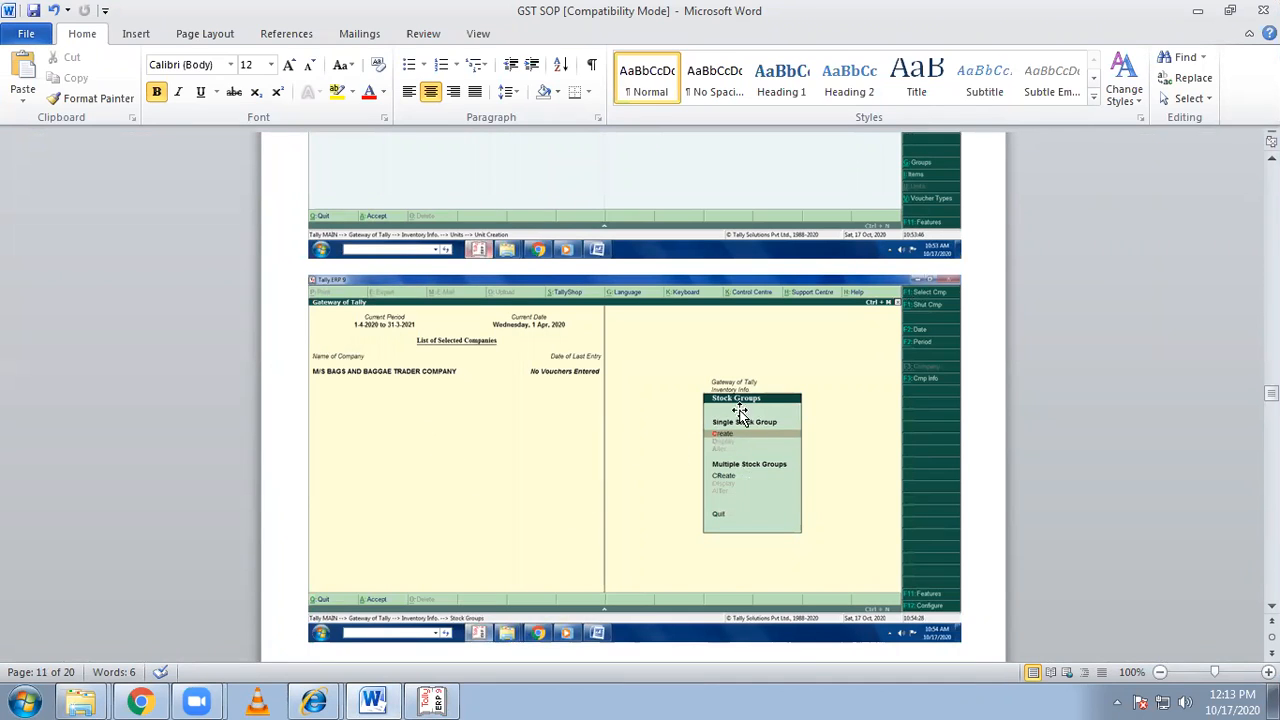
pyautogui.scroll(-2, 621, 502)
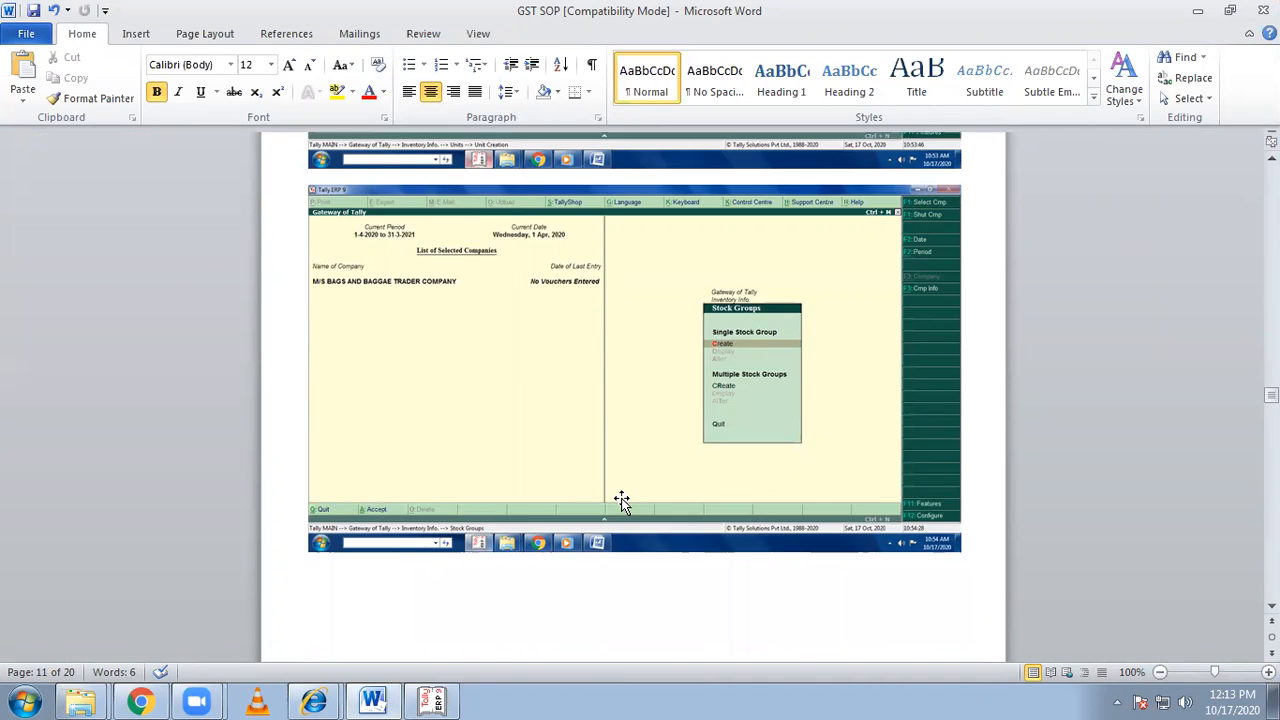
# Switch back to Tally.ERP 9 and leave unit creation, returning to the Inventory Info. masters.
pyautogui.click(450, 698)
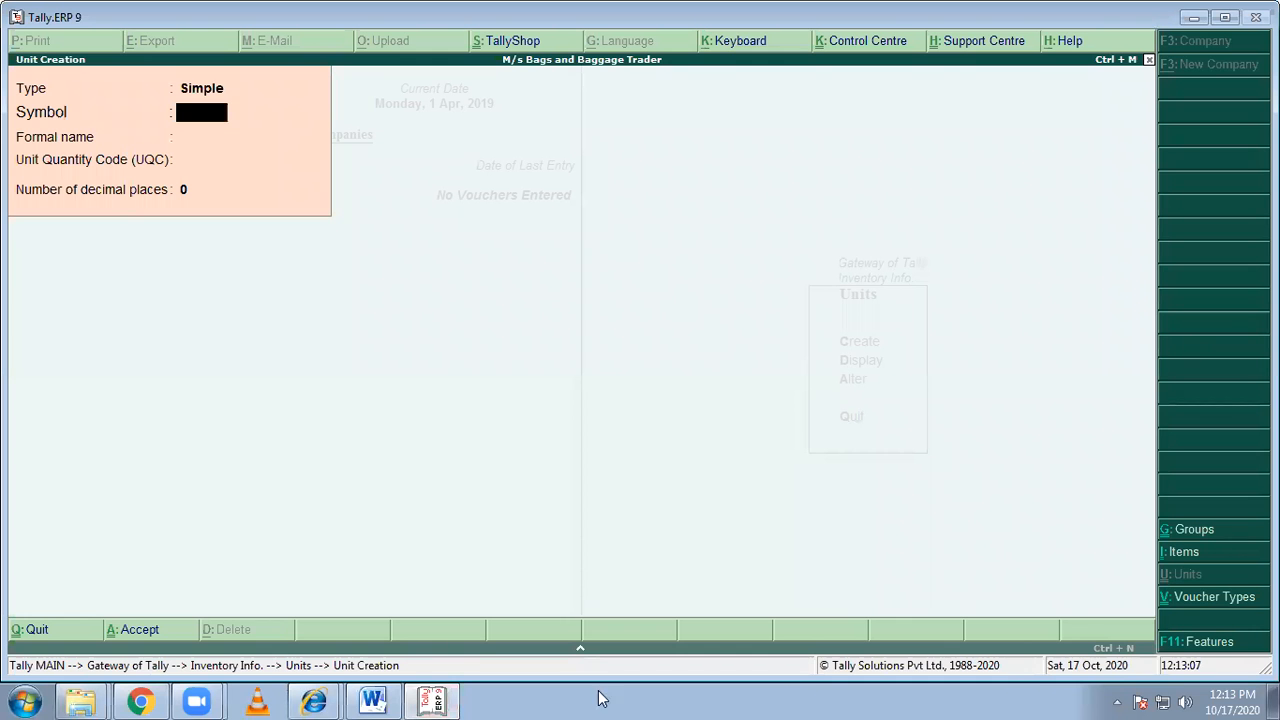
pyautogui.click(35, 630)
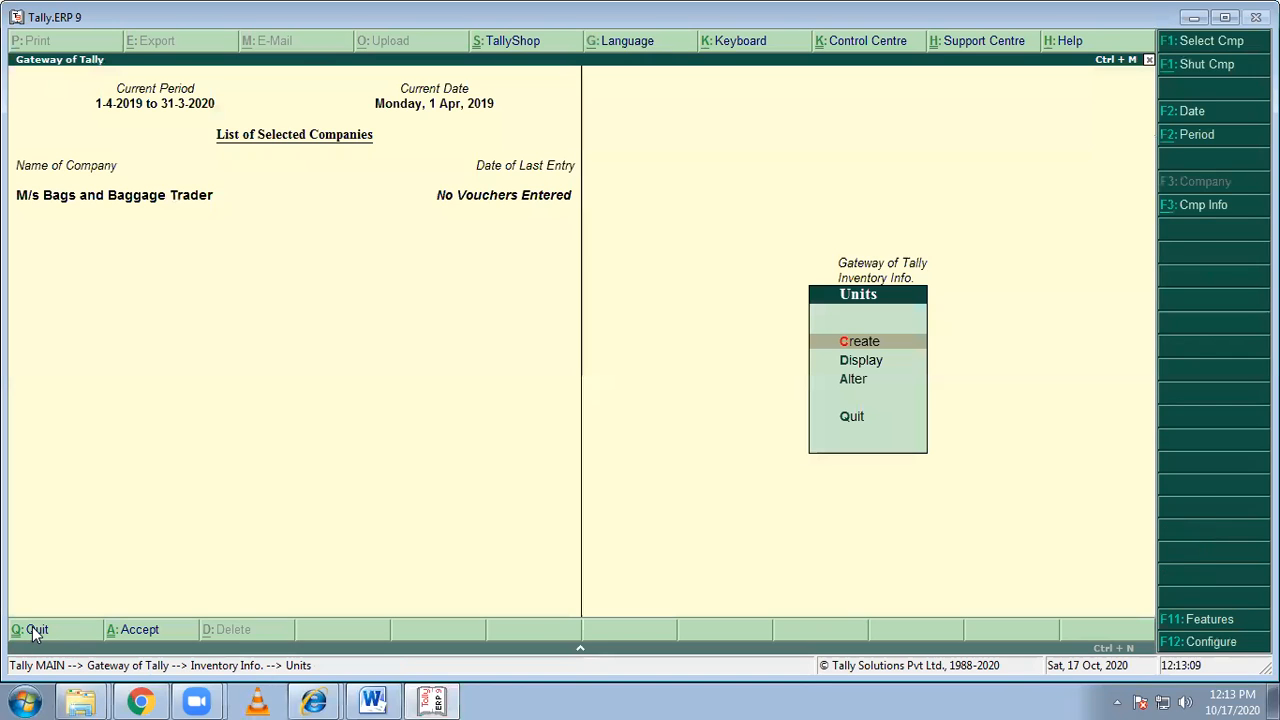
pyautogui.click(851, 418)
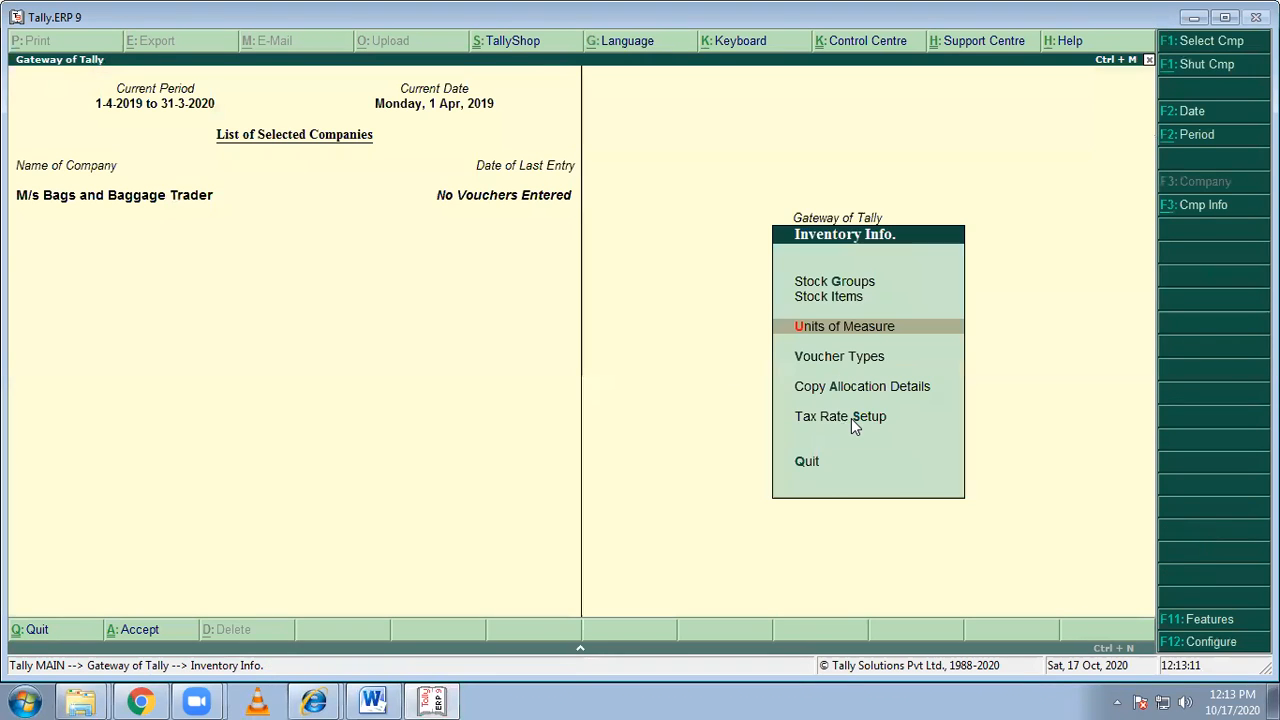
pyautogui.click(845, 300)
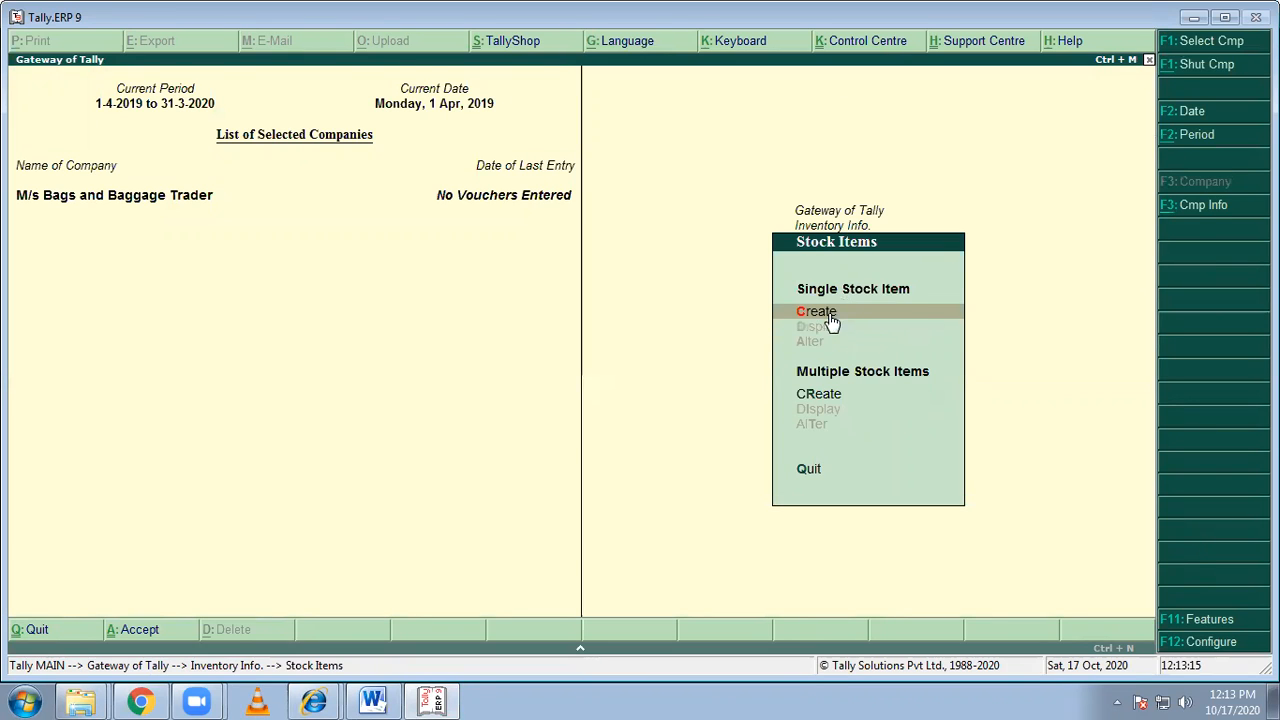
pyautogui.click(447, 700)
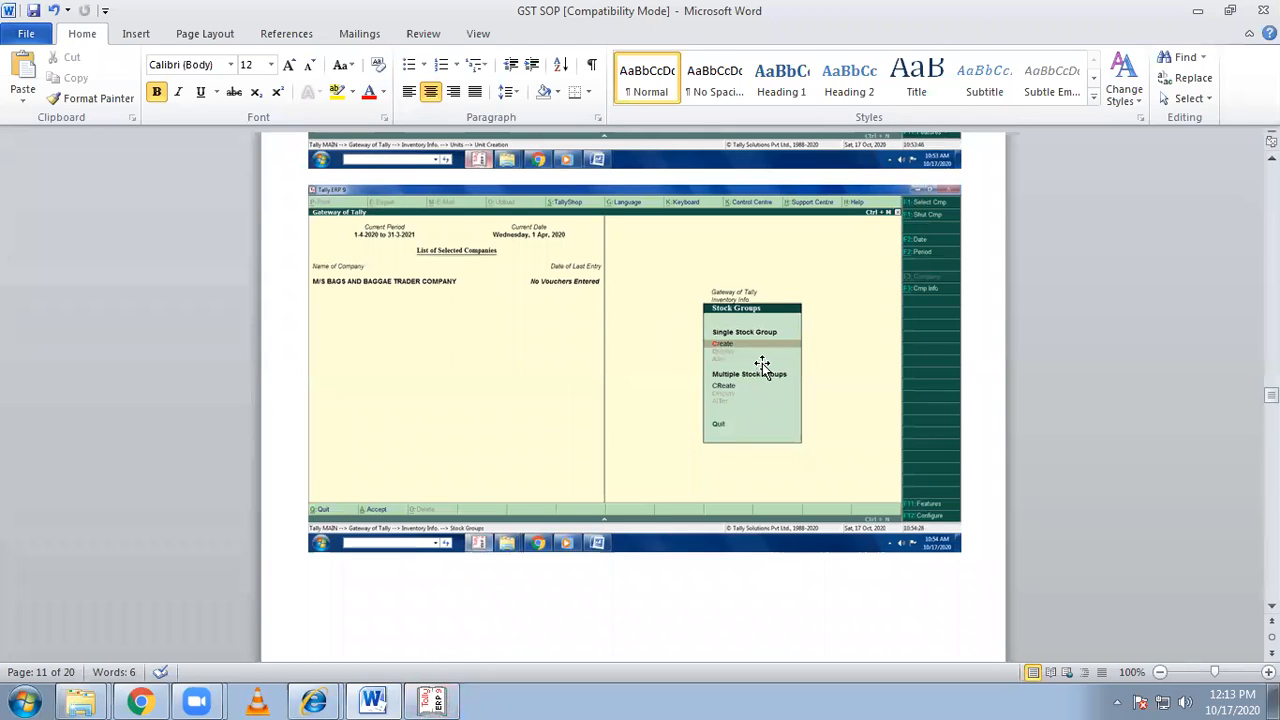
pyautogui.scroll(5, 700, 350)
pyautogui.scroll(3, 690, 348)
pyautogui.scroll(-5, 690, 348)
pyautogui.click(437, 700)
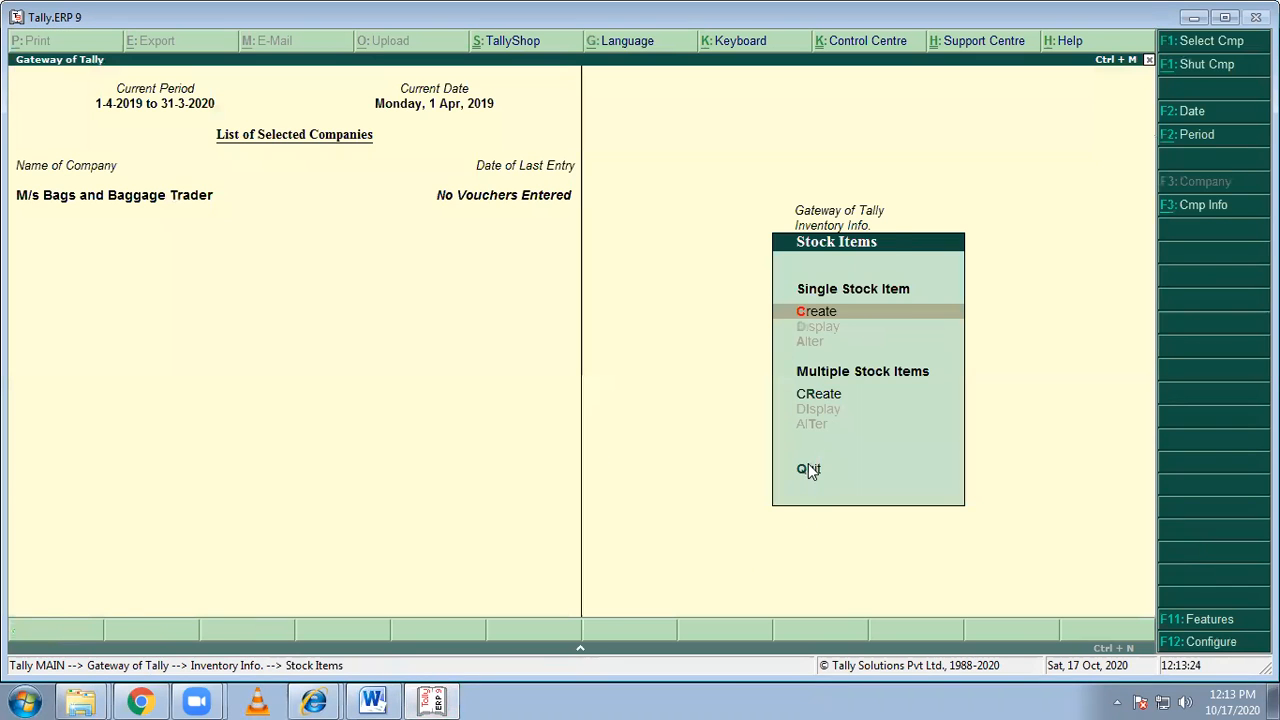
pyautogui.click(809, 467)
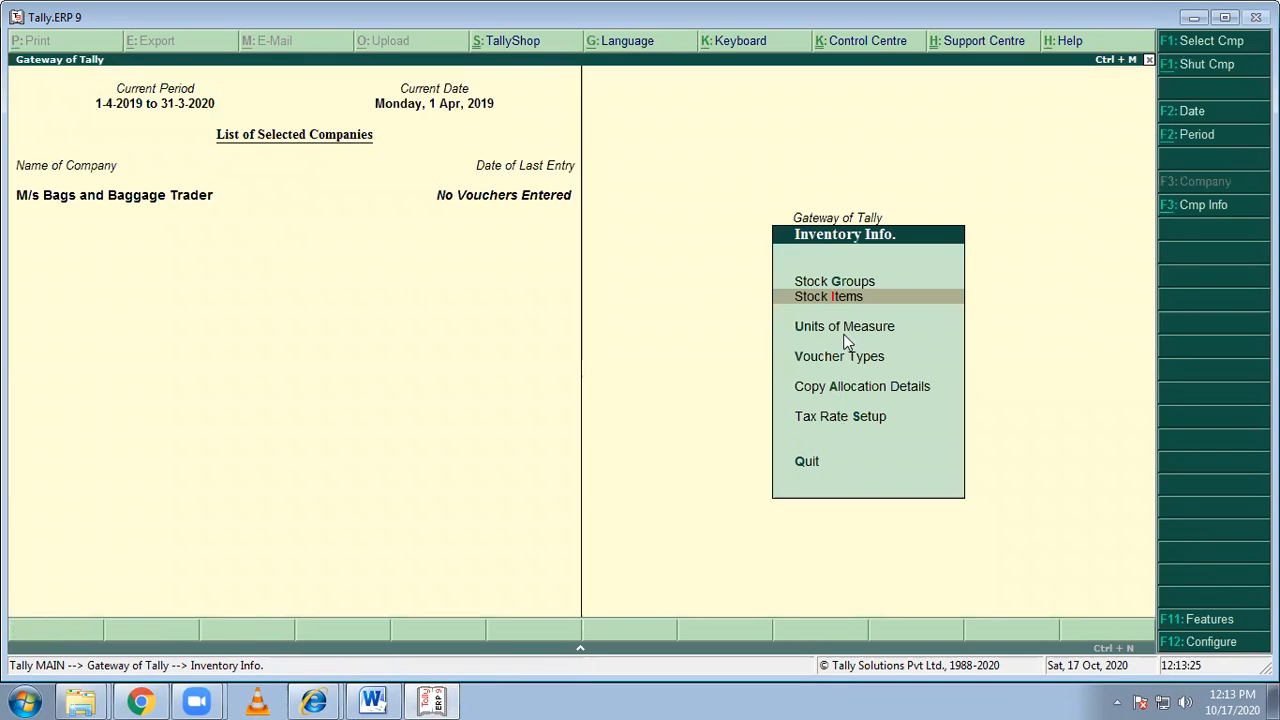
# Open the creation form for a single stock group.
pyautogui.click(843, 284)
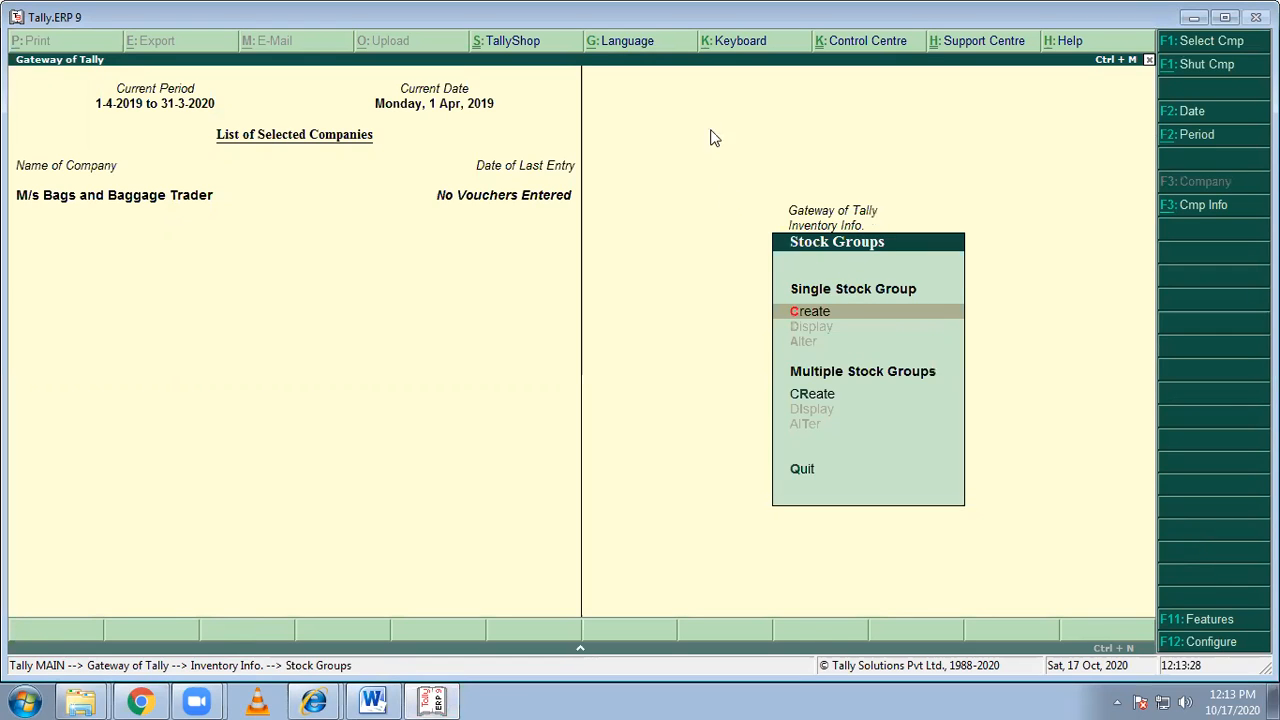
pyautogui.click(829, 311)
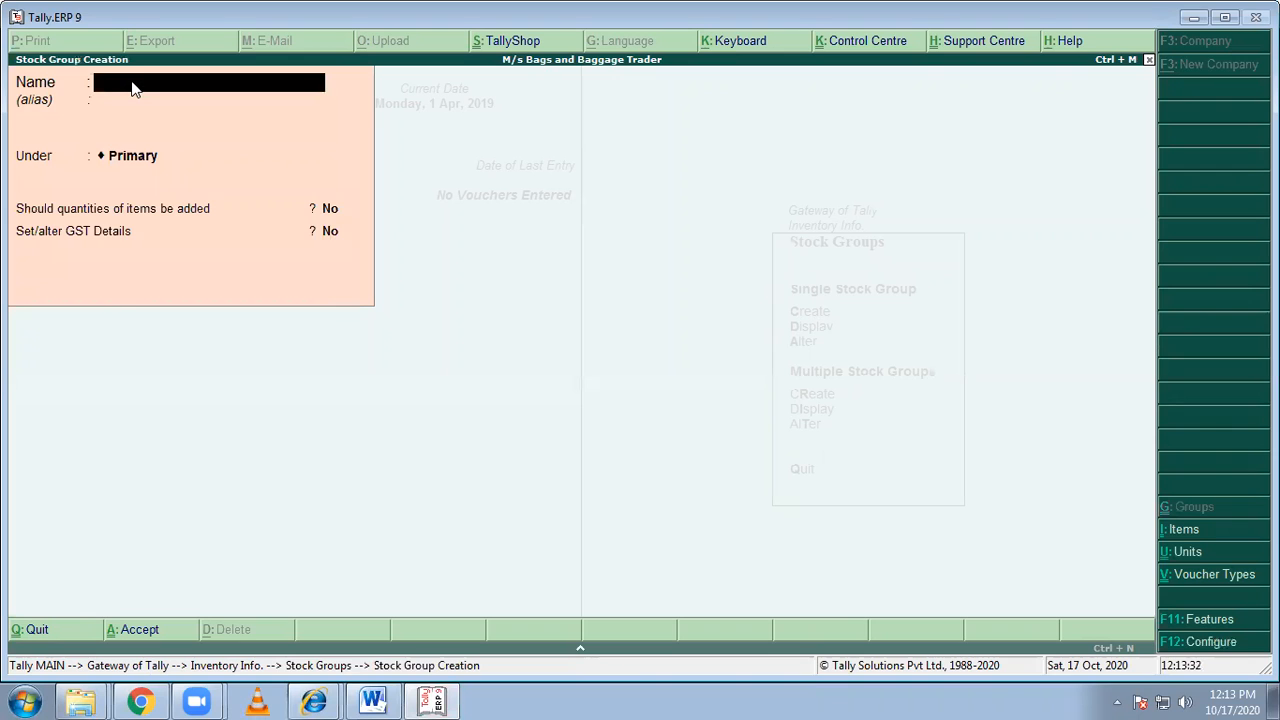
# Switch to the GST SOP document in Word and check the pages from stock group creation to the Leather Bags stock item.
pyautogui.click(432, 700)
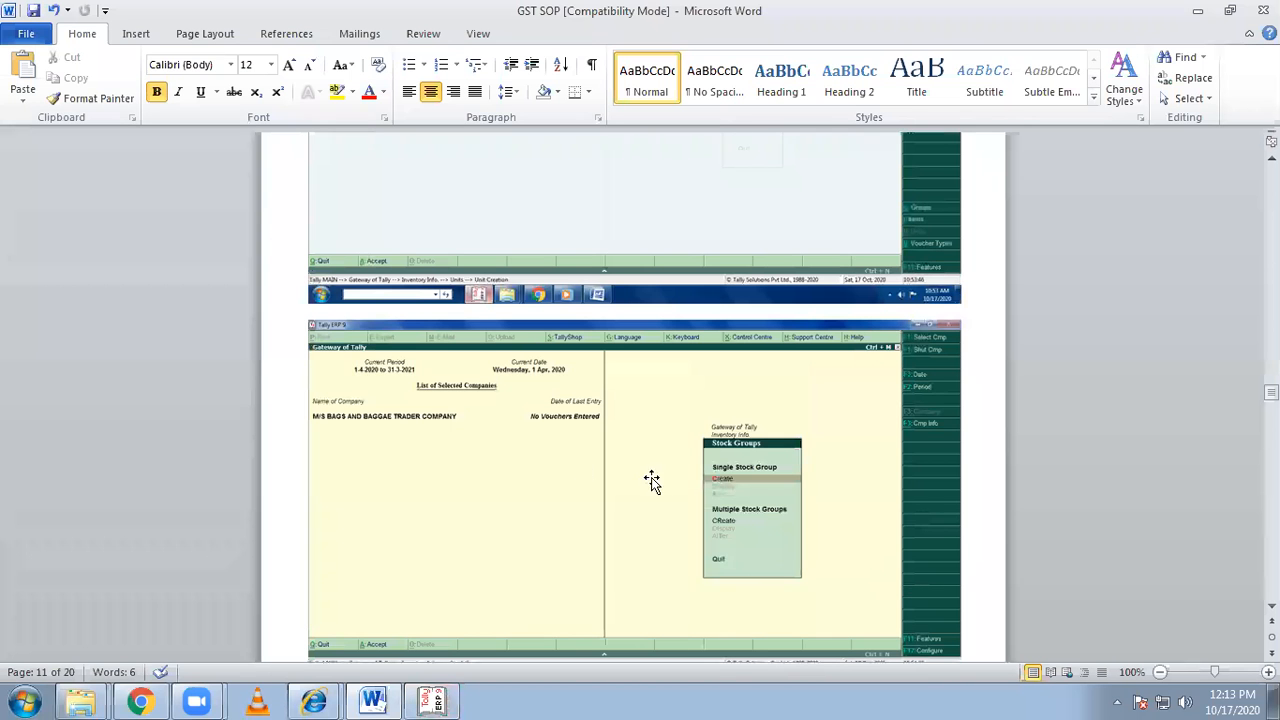
pyautogui.scroll(-10, 606, 494)
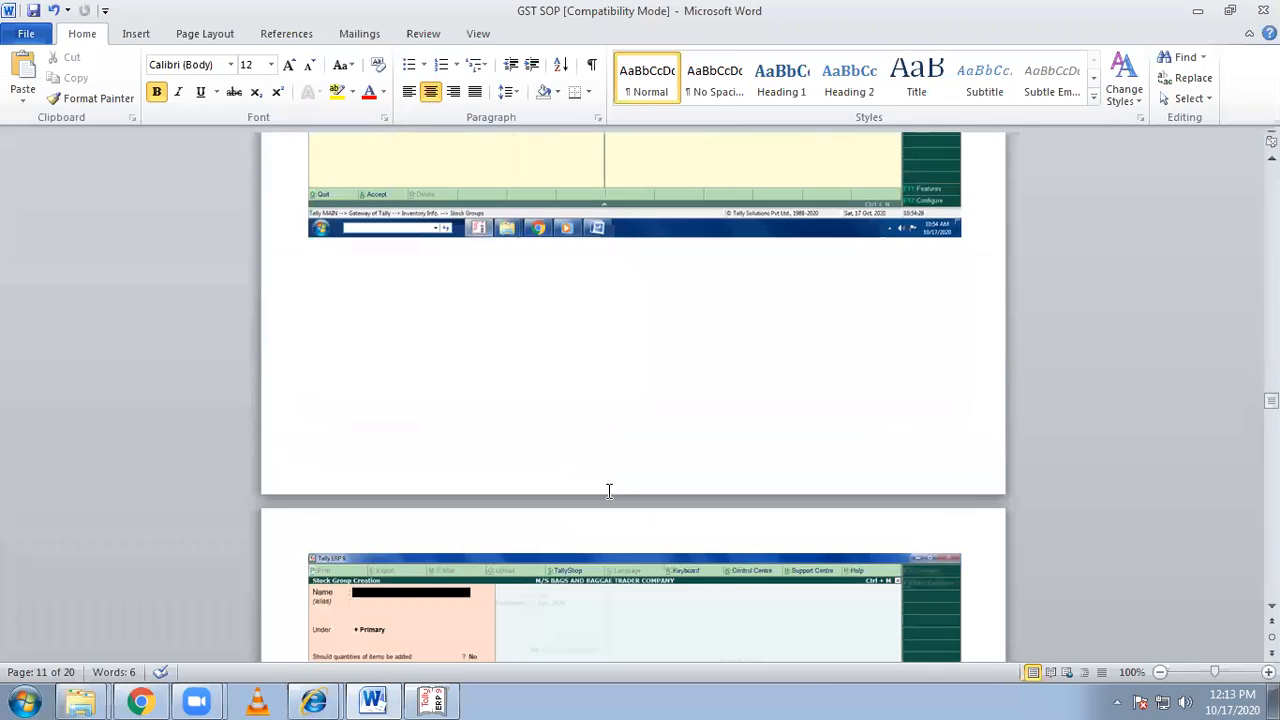
pyautogui.scroll(-10, 469, 466)
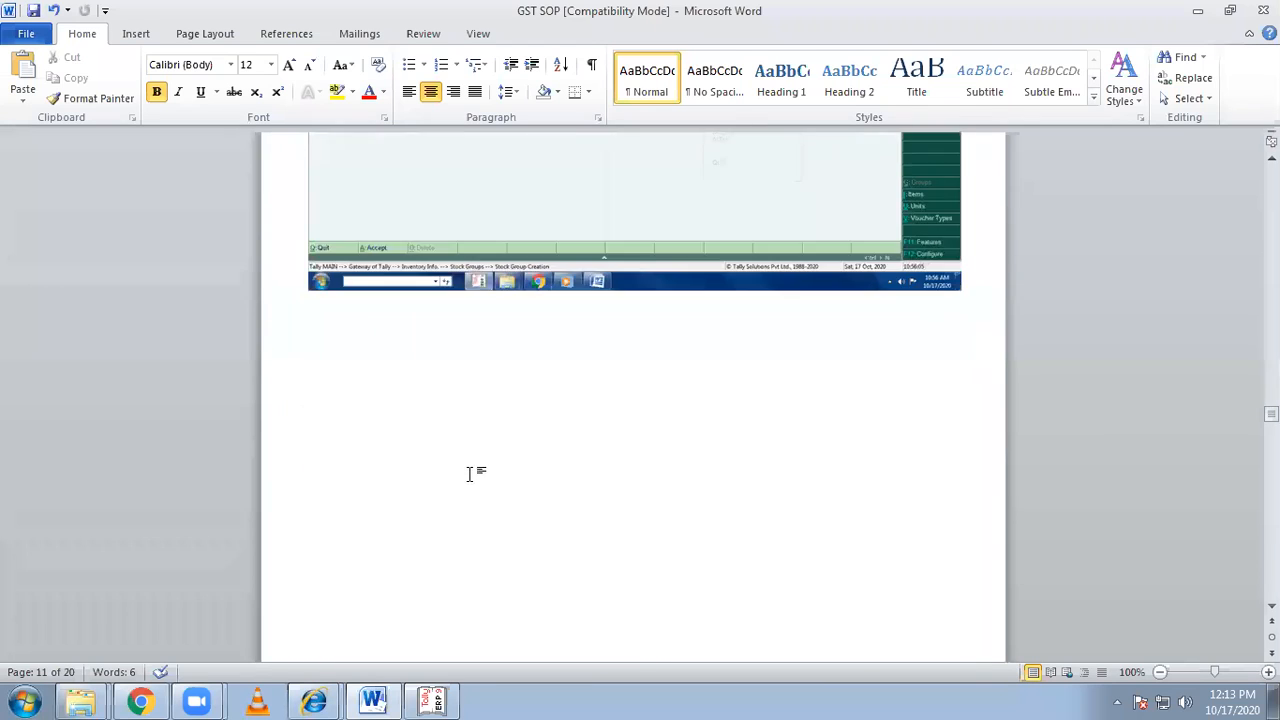
pyautogui.scroll(-5, 469, 482)
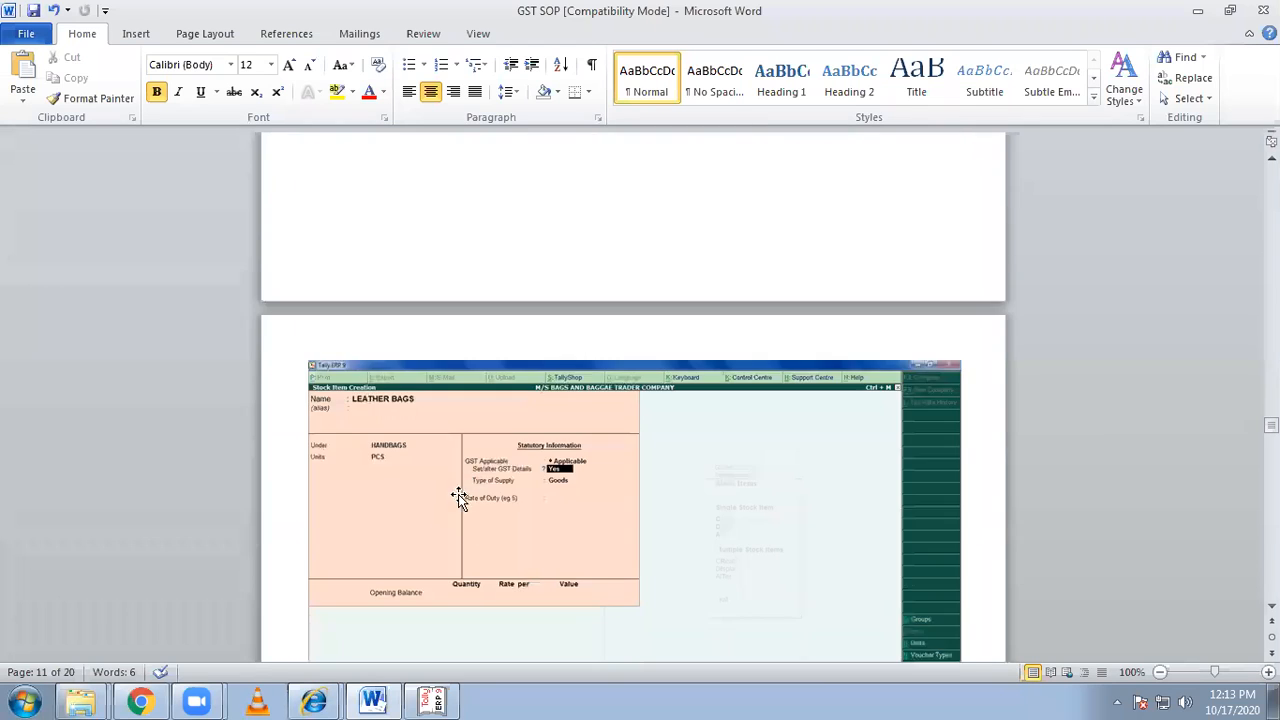
pyautogui.click(433, 700)
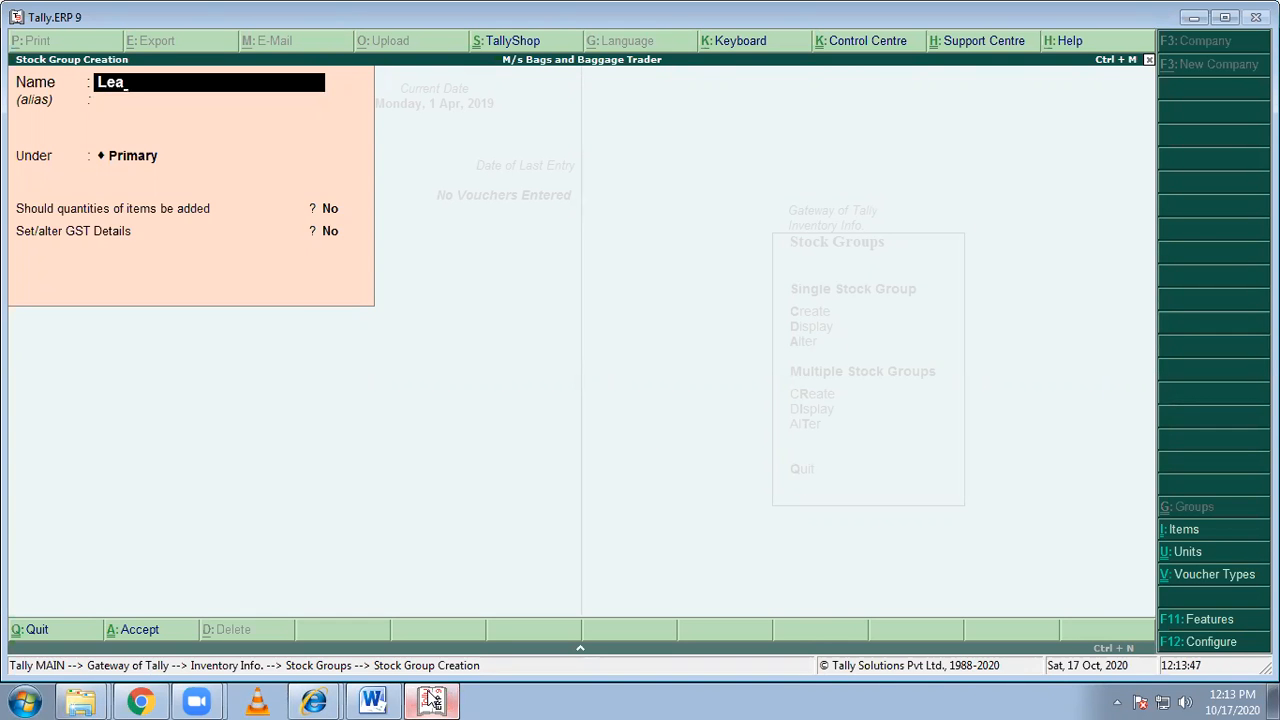
pyautogui.write('Bags')
pyautogui.press('Return')
pyautogui.press('Return')
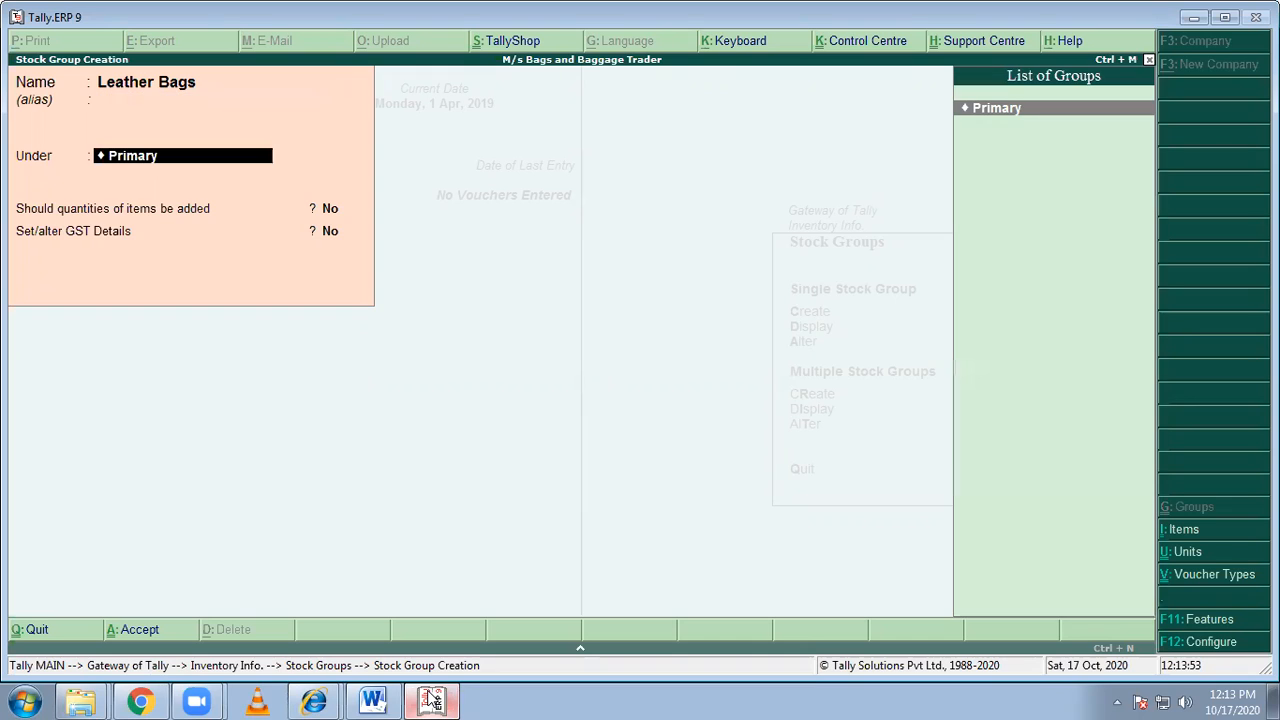
pyautogui.press('Return')
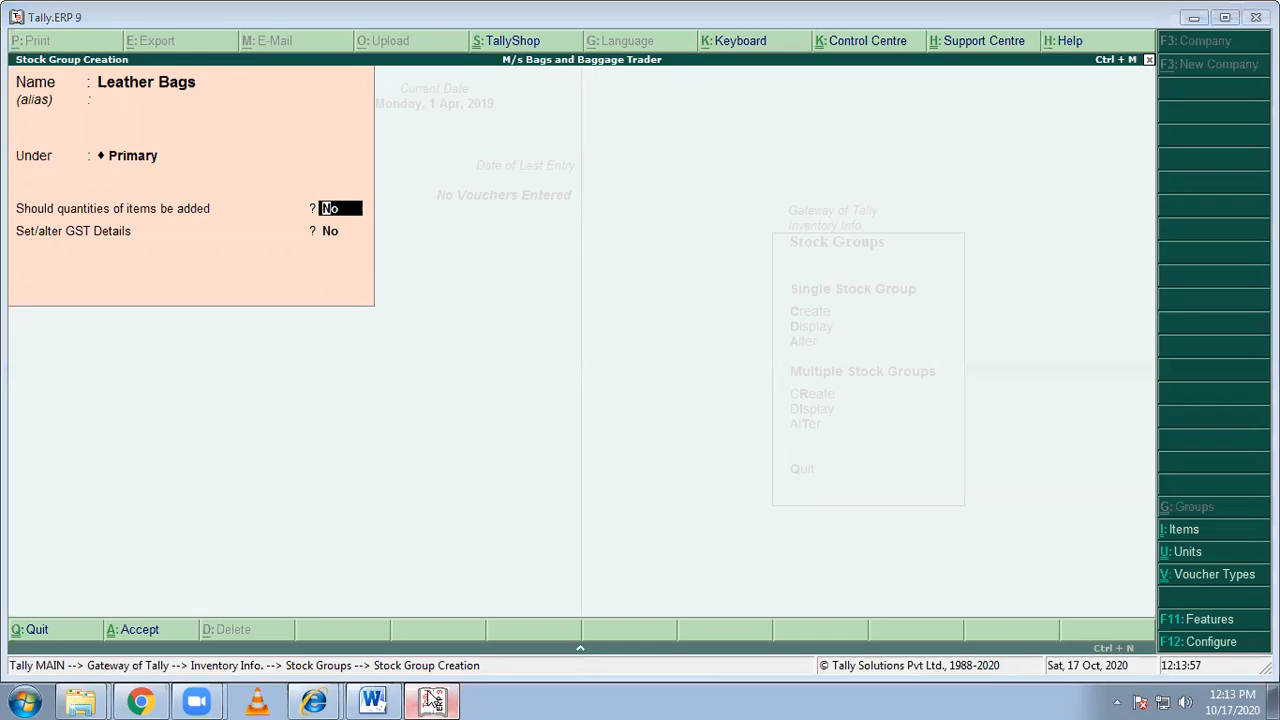
pyautogui.click(432, 700)
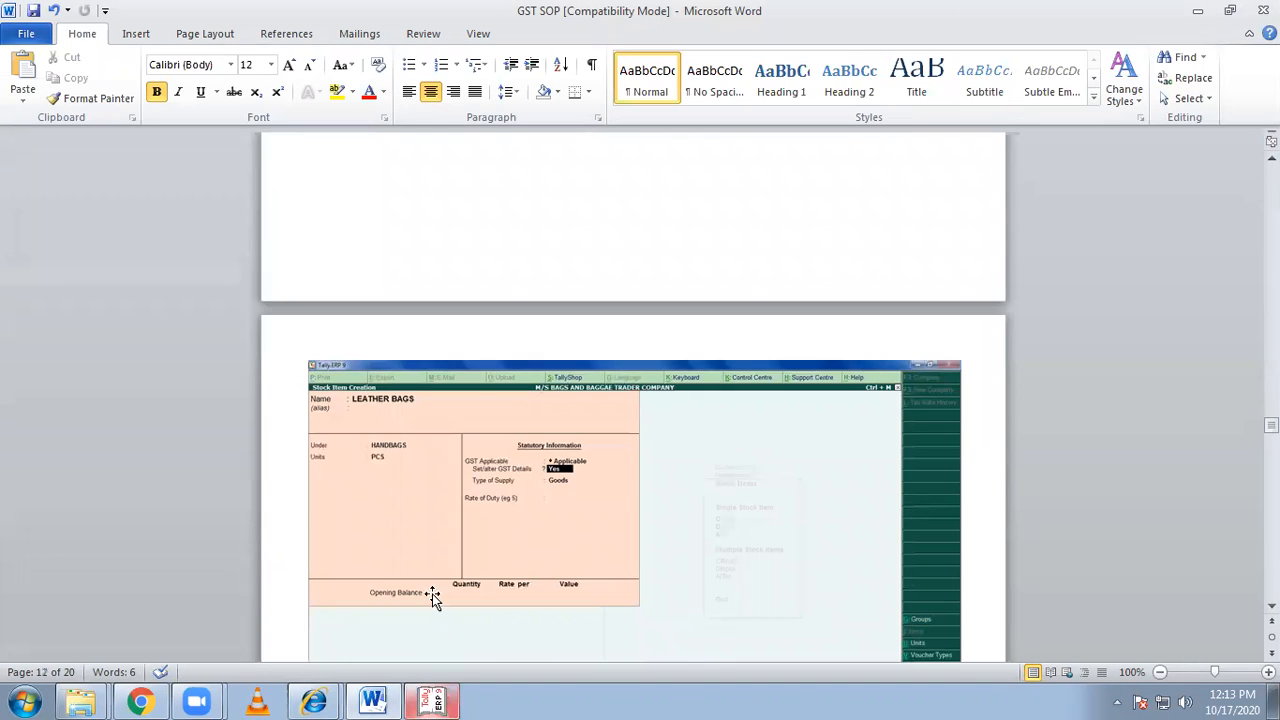
pyautogui.click(432, 700)
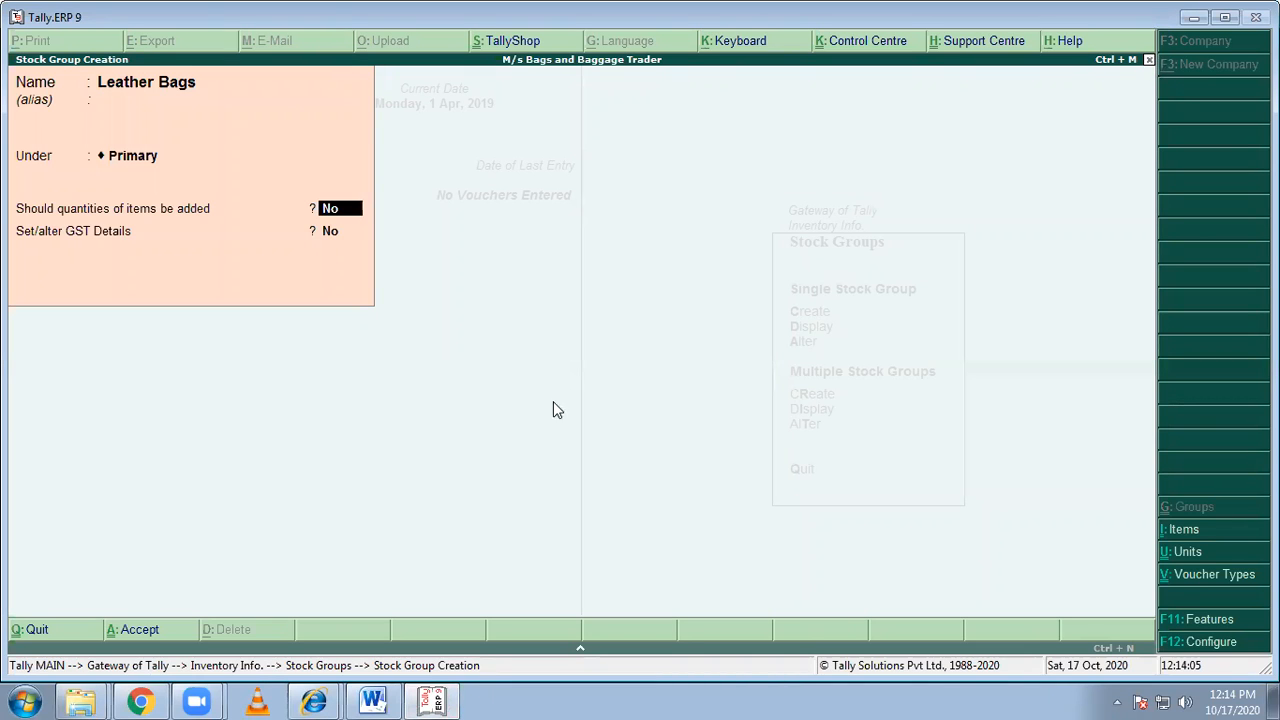
pyautogui.click(36, 629)
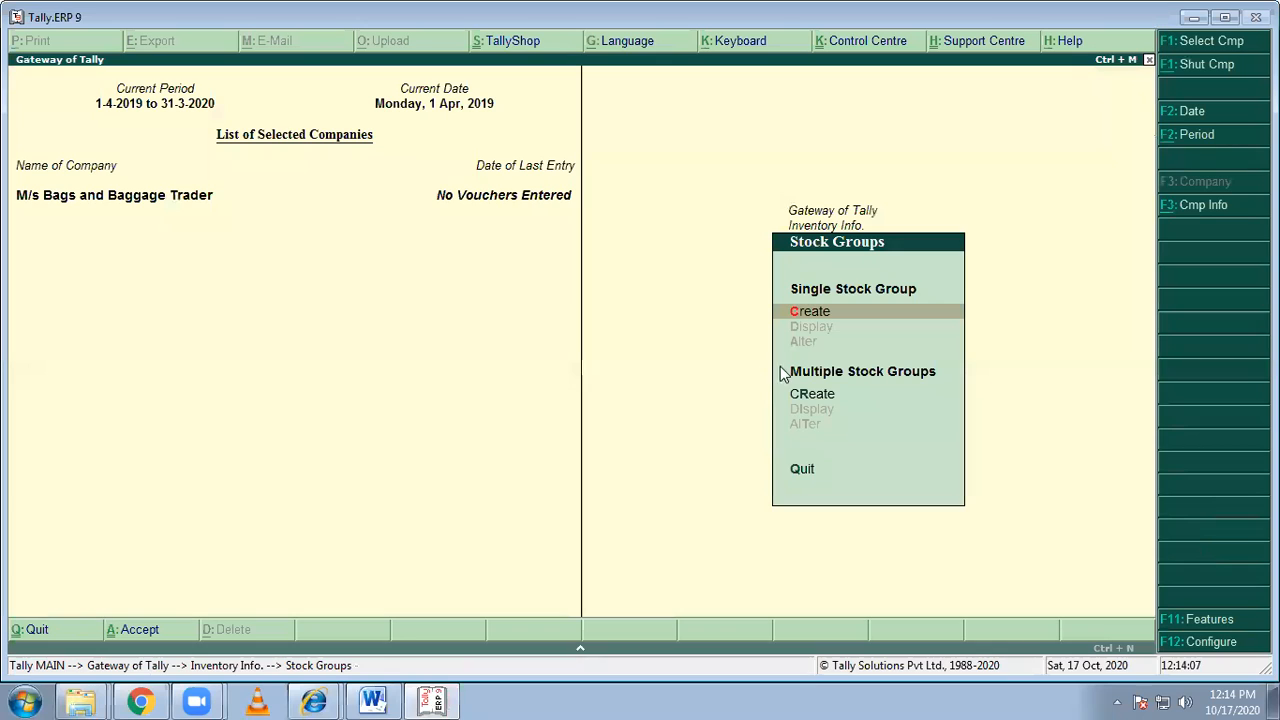
# Return to the Inventory Info. masters in Tally.ERP 9 and open the creation form for a single stock item.
pyautogui.click(800, 470)
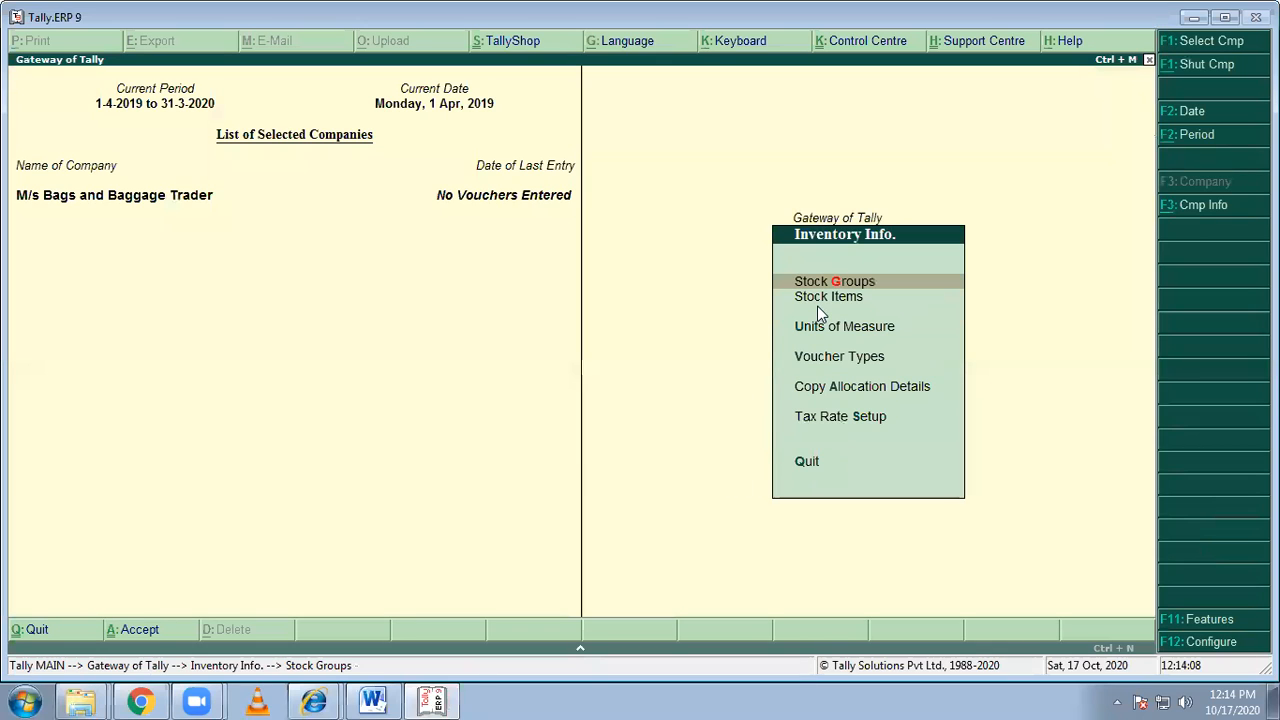
pyautogui.click(432, 700)
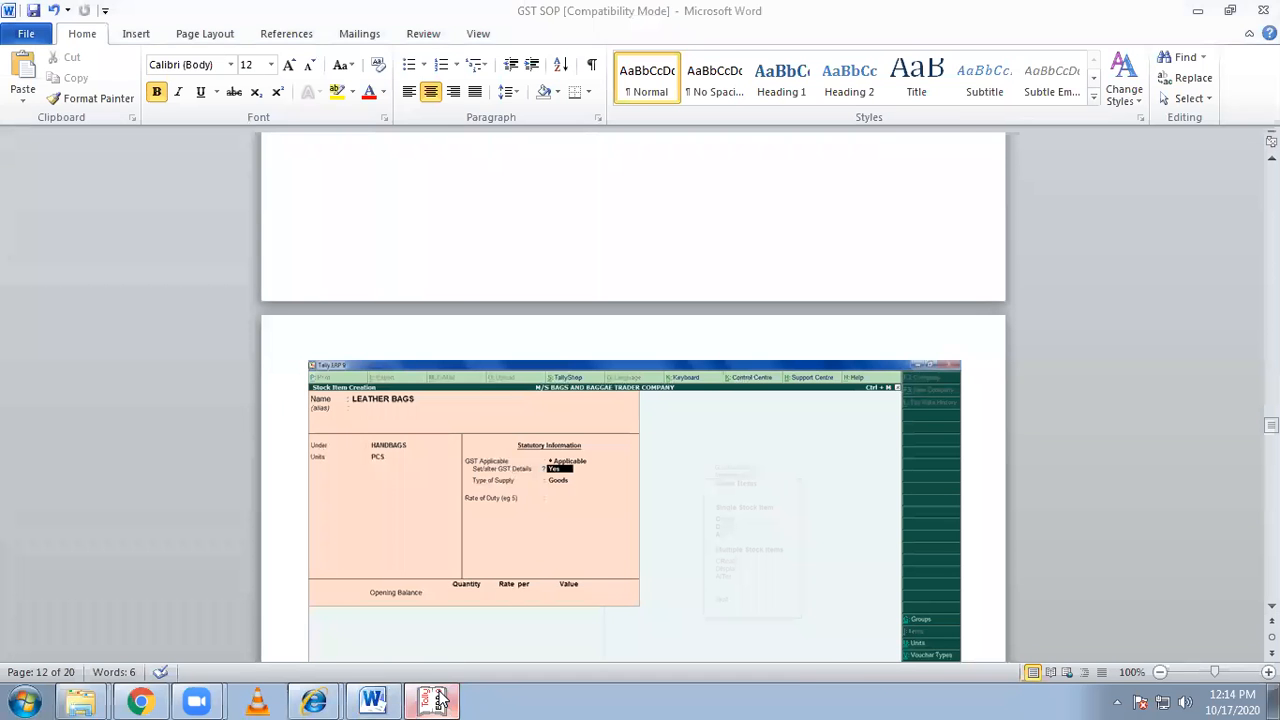
pyautogui.click(435, 700)
pyautogui.click(849, 297)
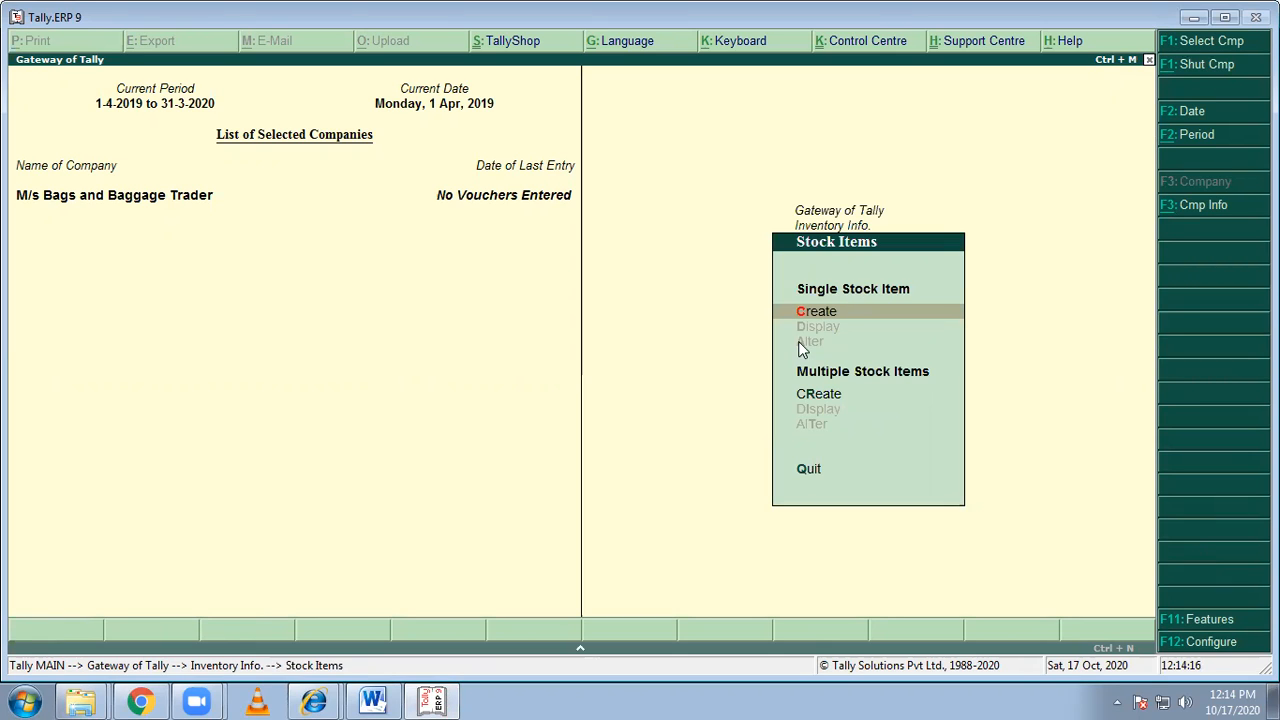
pyautogui.click(822, 313)
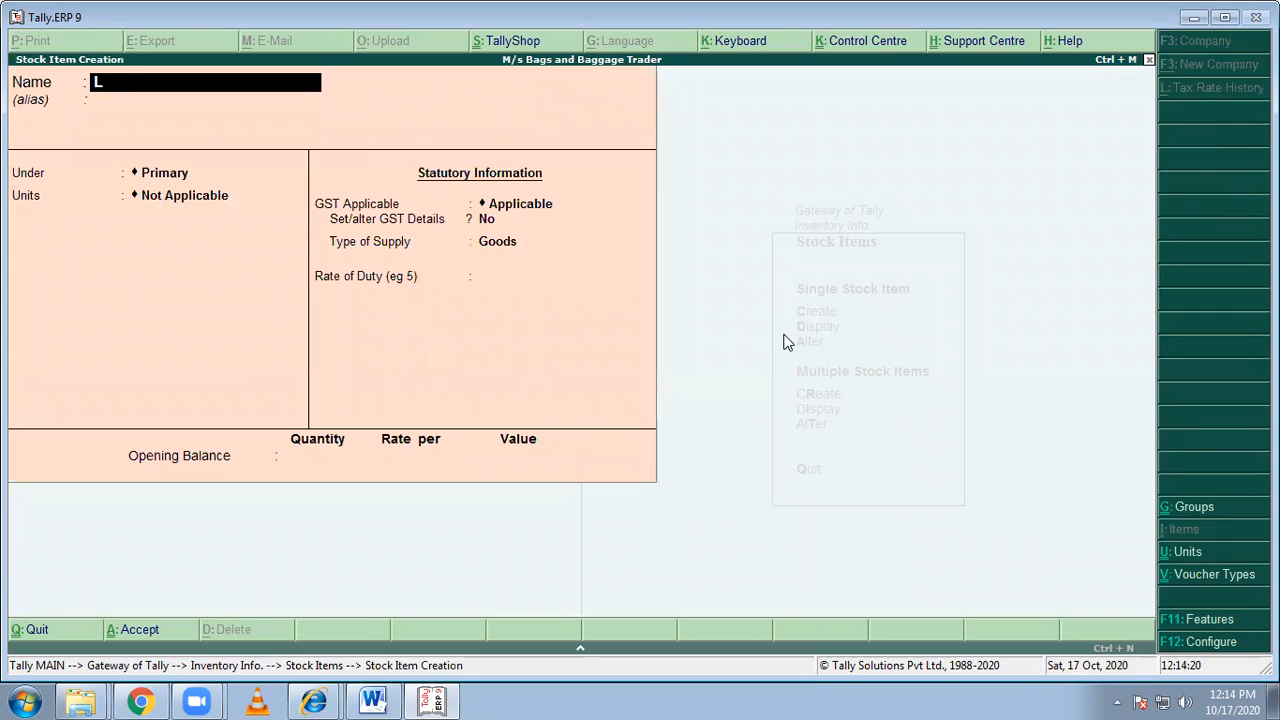
# Name the stock item Leather Bags, keep it under Primary and set its units to PCS.
pyautogui.write('Leather Bags')
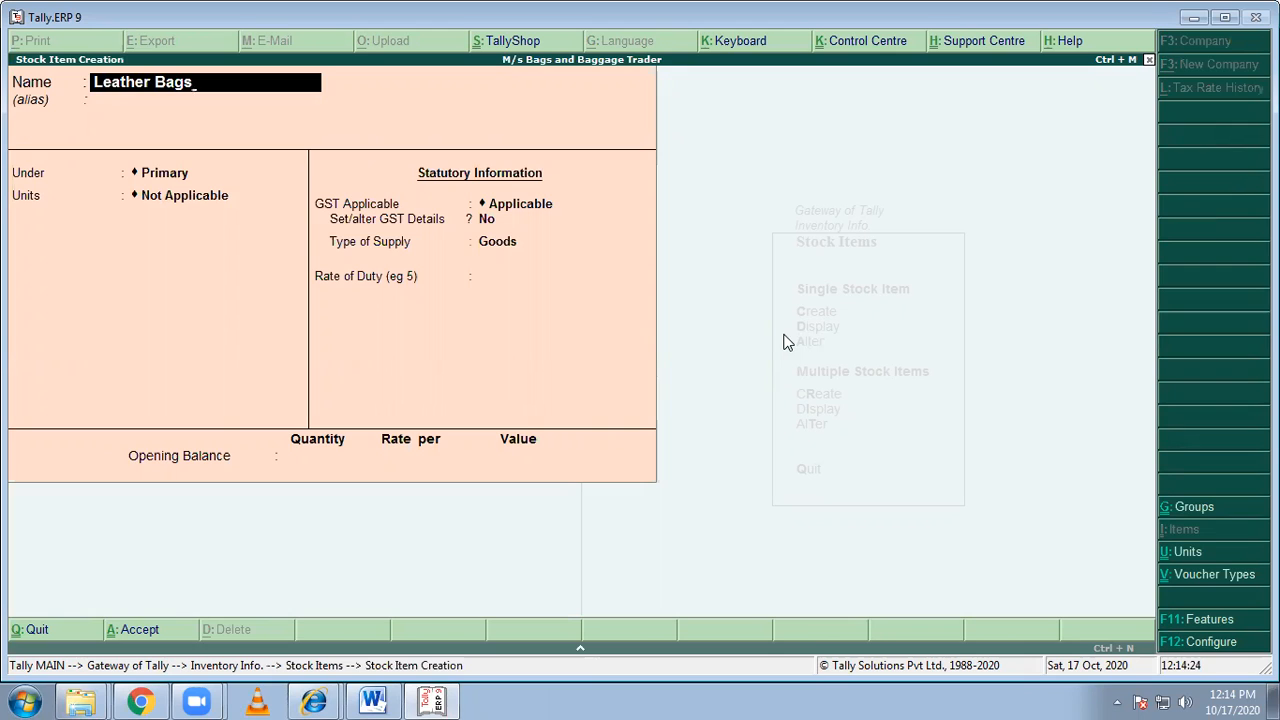
pyautogui.press('Return')
pyautogui.press('Return')
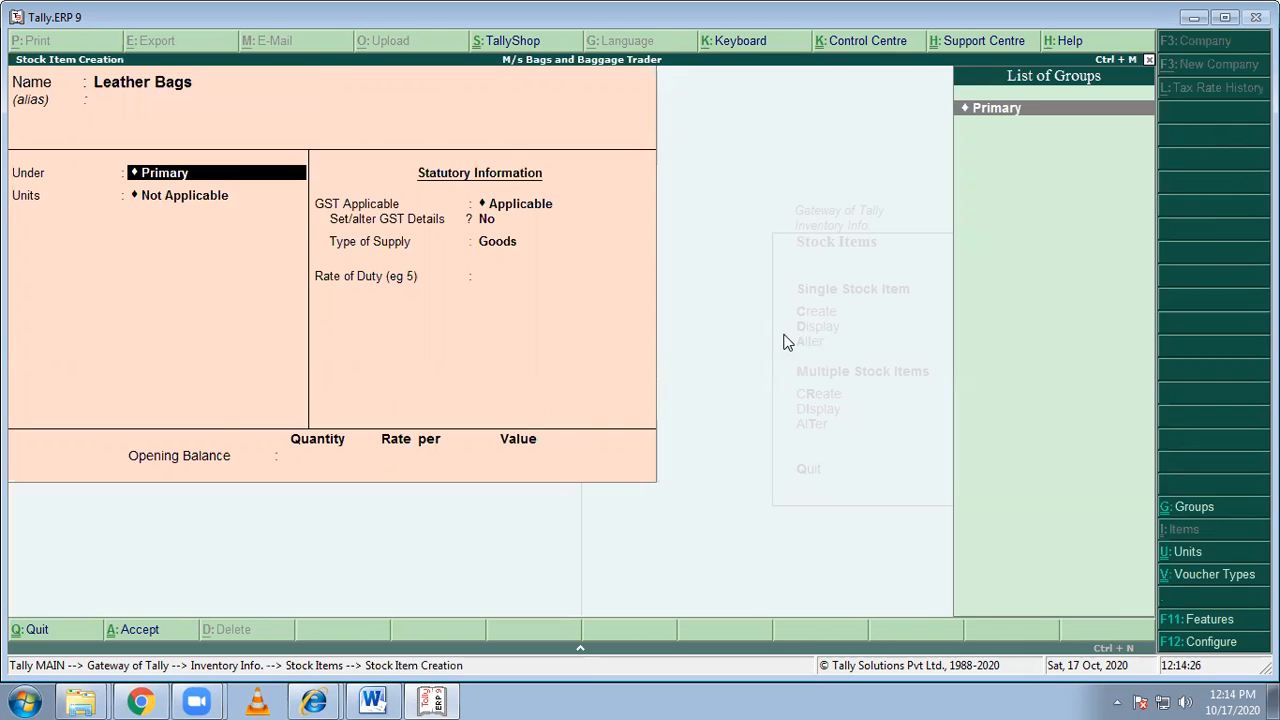
pyautogui.press('Return')
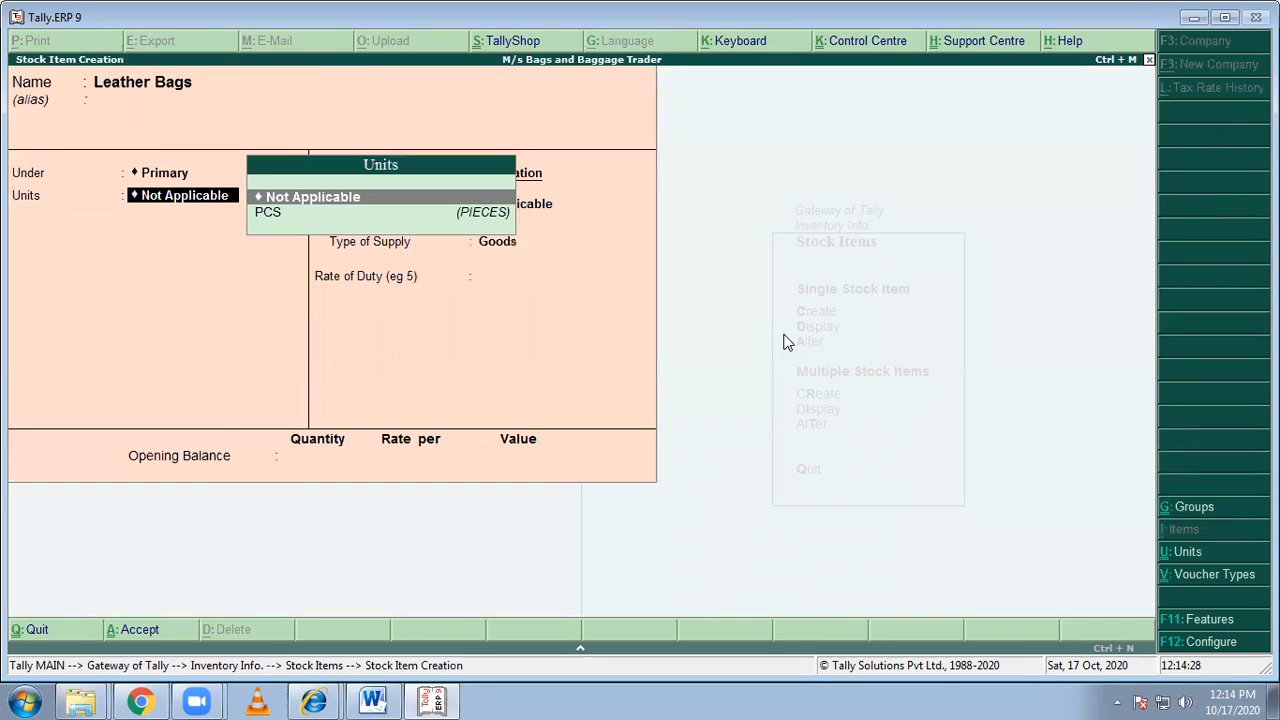
pyautogui.press('Down')
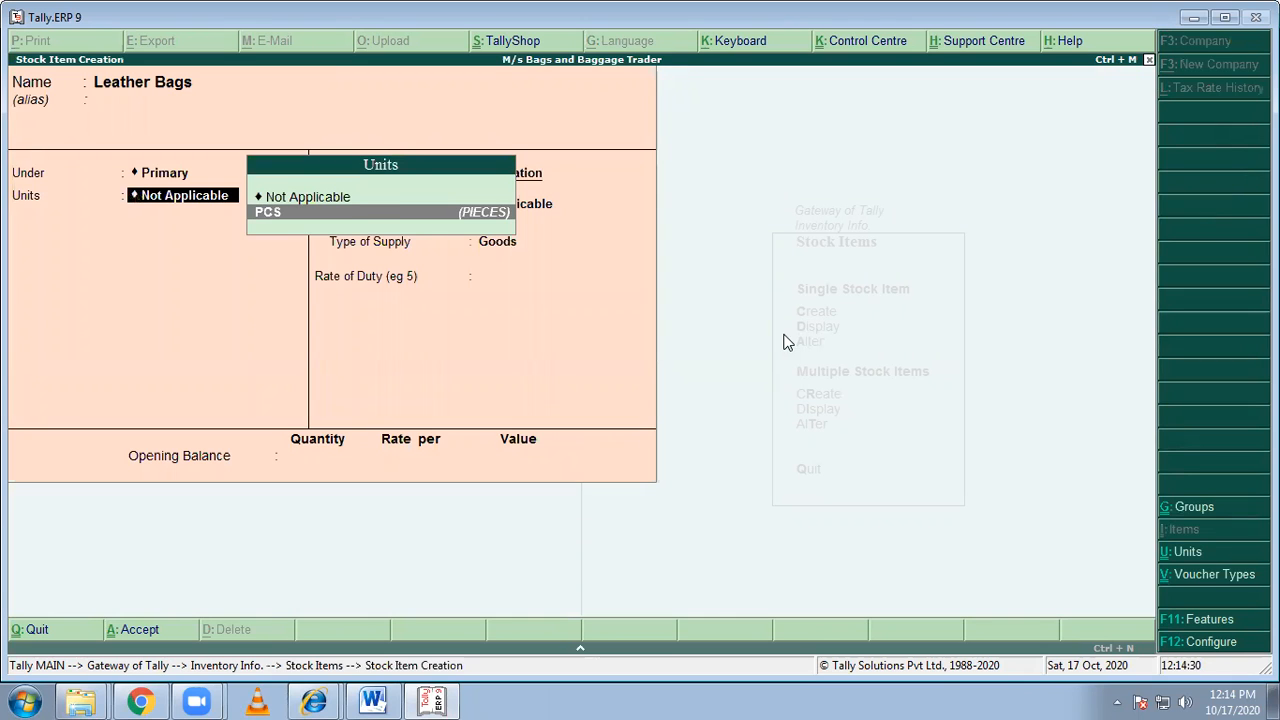
pyautogui.press('Return')
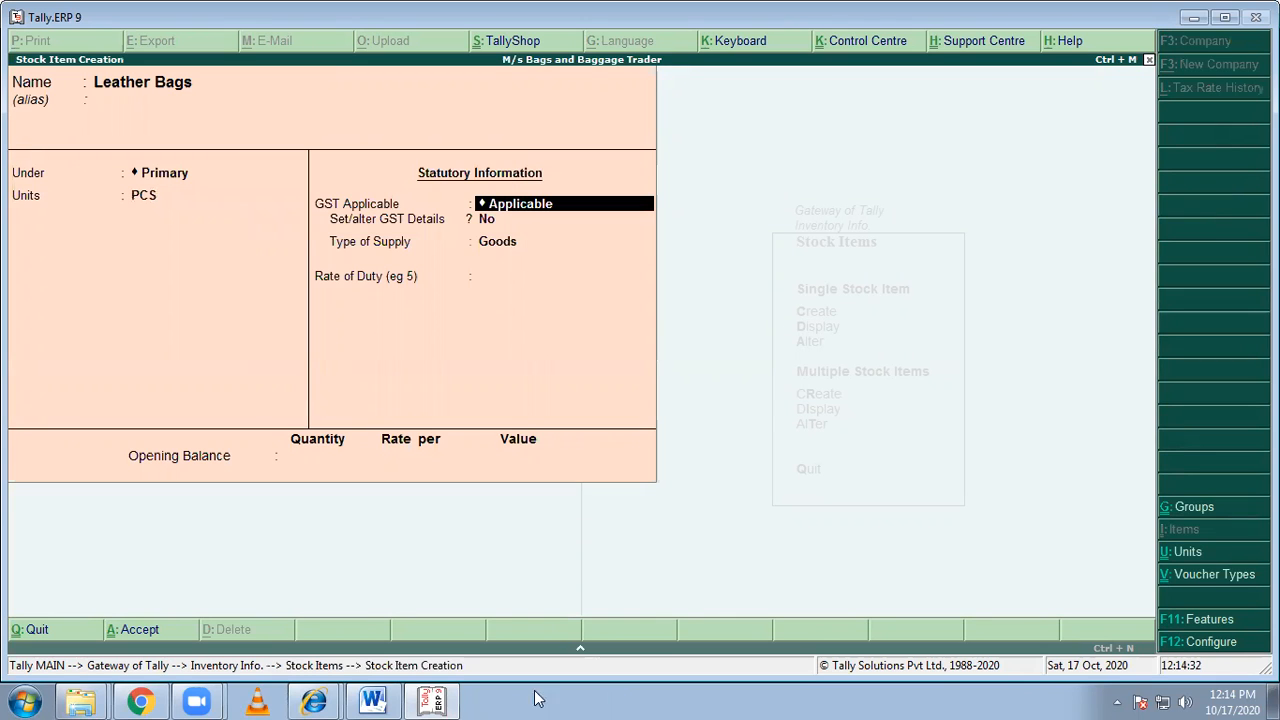
# Keep GST applicable for the item, turn on Set/alter GST Details and choose On Value as the calculation type.
pyautogui.click(433, 700)
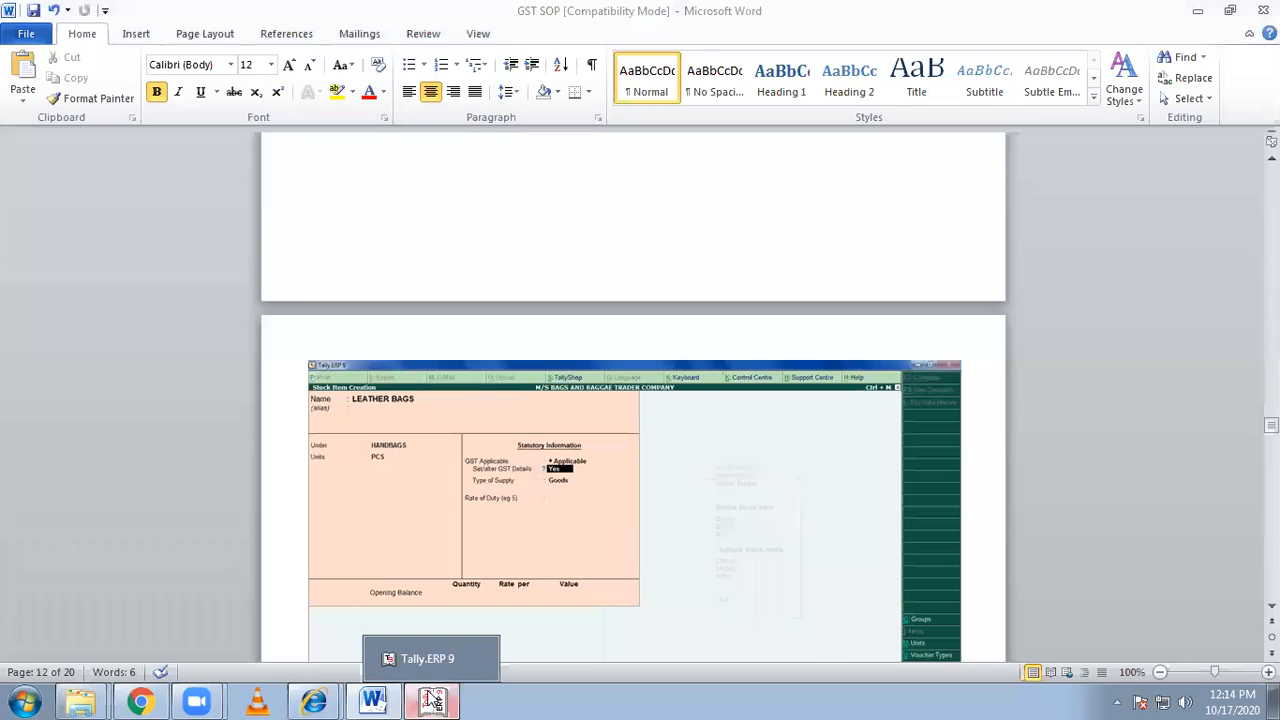
pyautogui.click(432, 700)
pyautogui.press('Return')
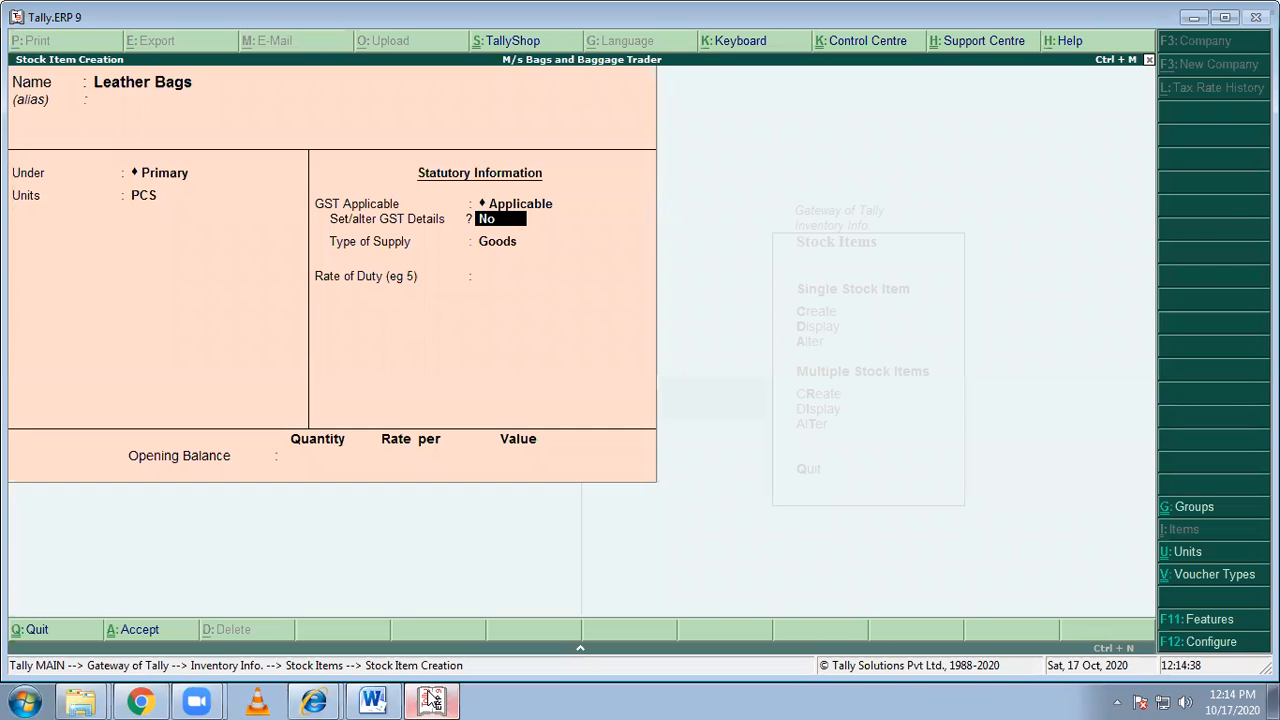
pyautogui.press('Return')
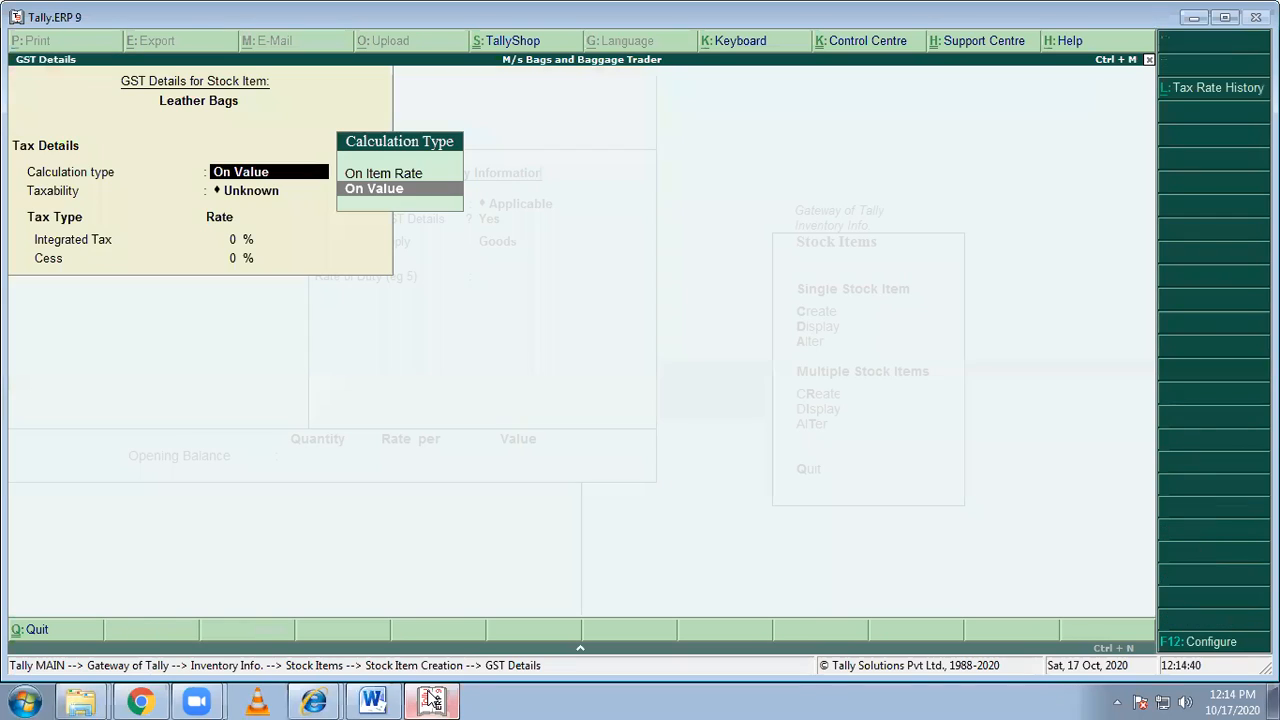
pyautogui.click(388, 190)
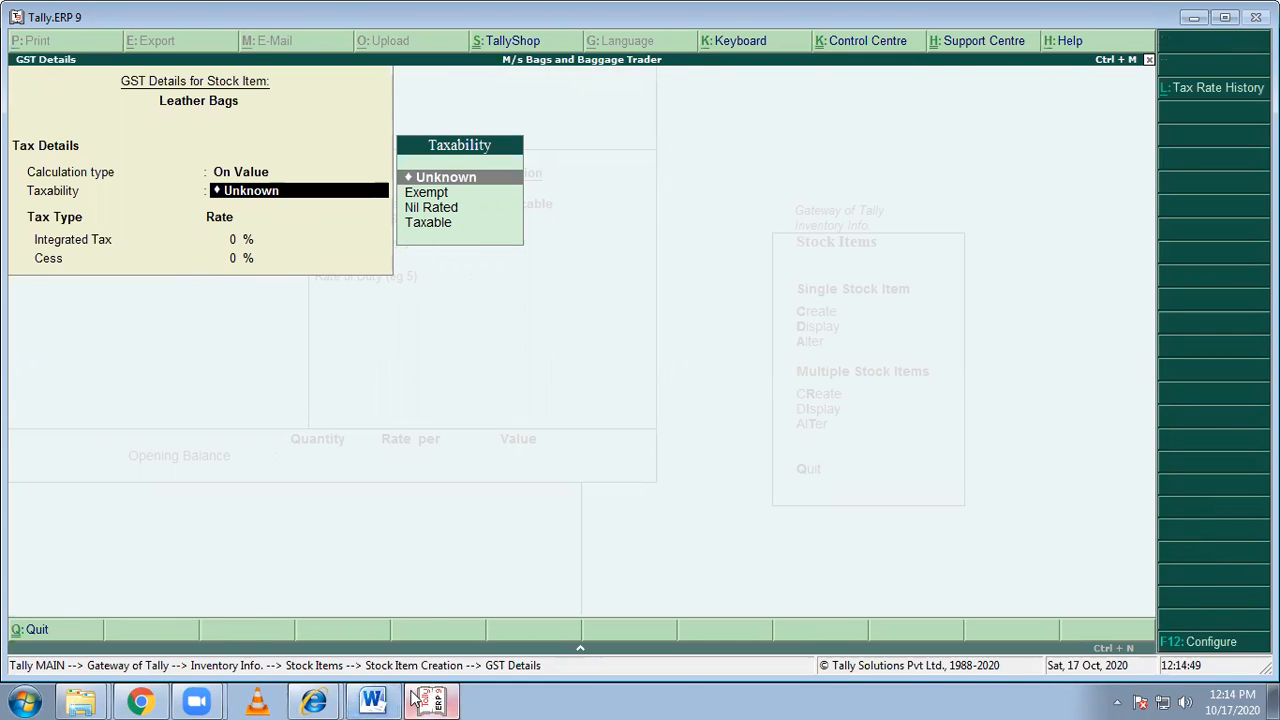
# Check the GST details page of the SOP in Word, and in Tally.ERP 9 set taxability to Taxable, integrated tax 28% and cess 0%.
pyautogui.click(372, 700)
pyautogui.scroll(-7, 443, 565)
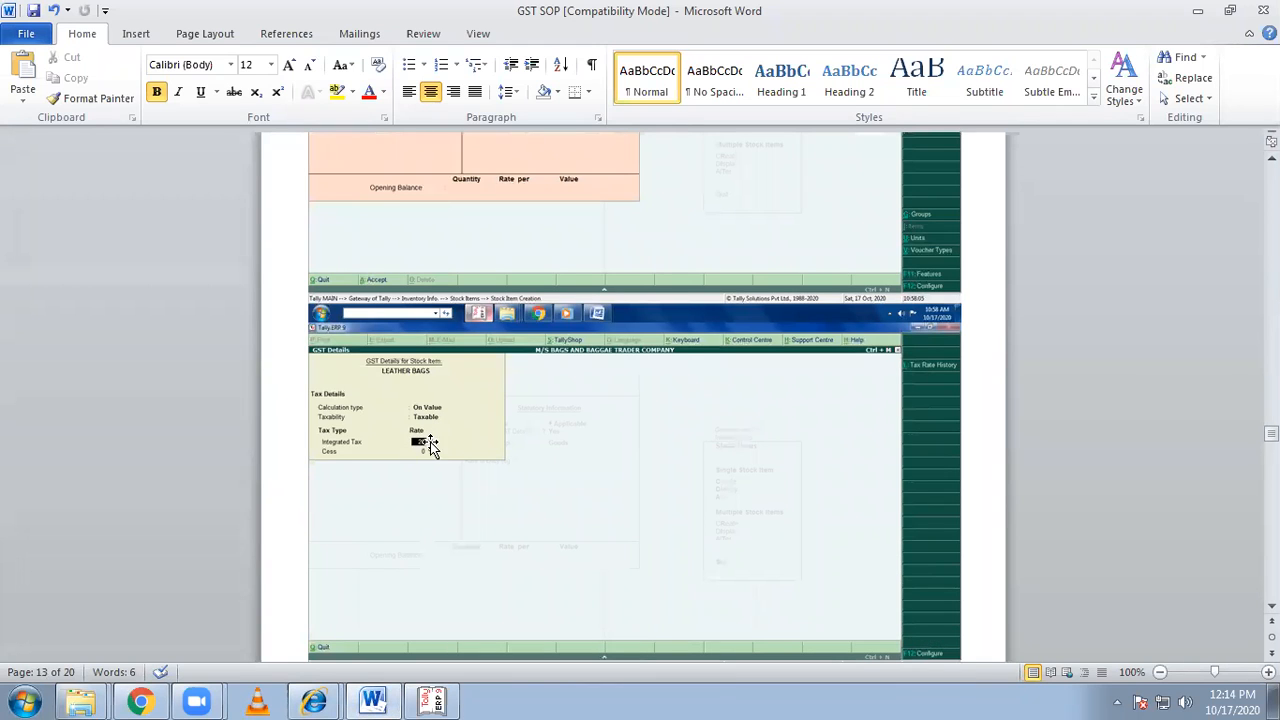
pyautogui.click(432, 700)
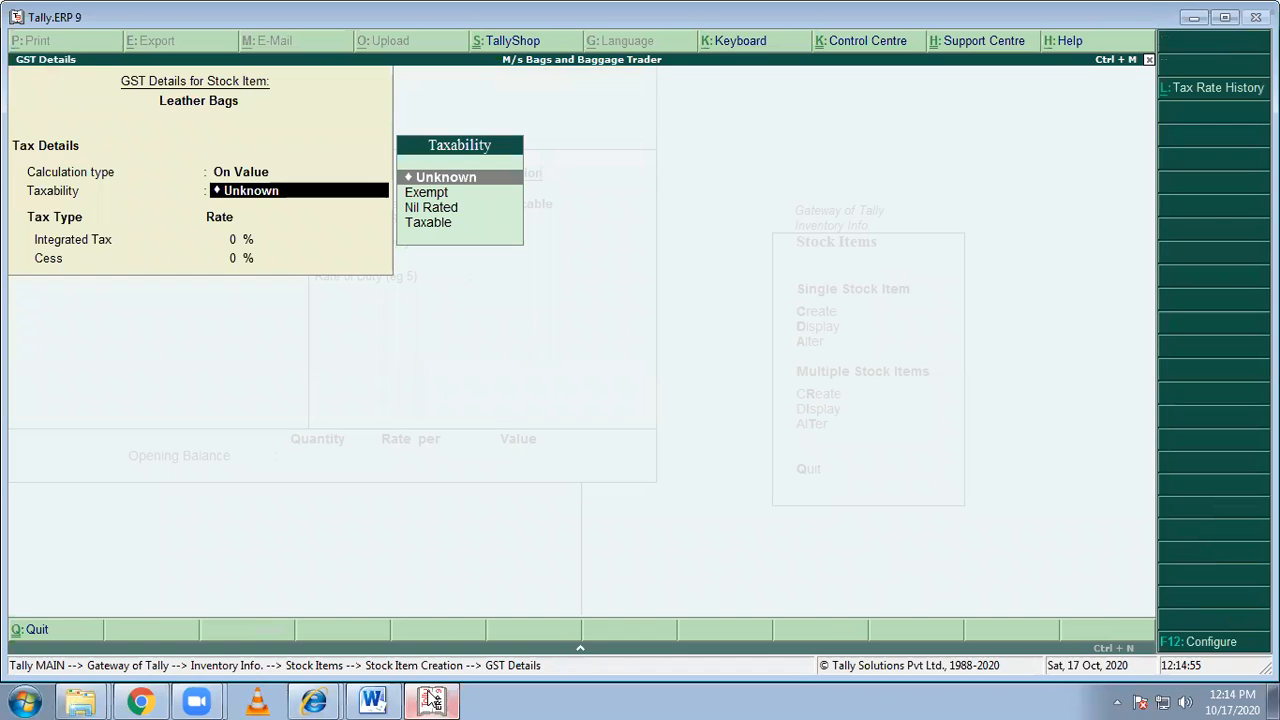
pyautogui.click(432, 225)
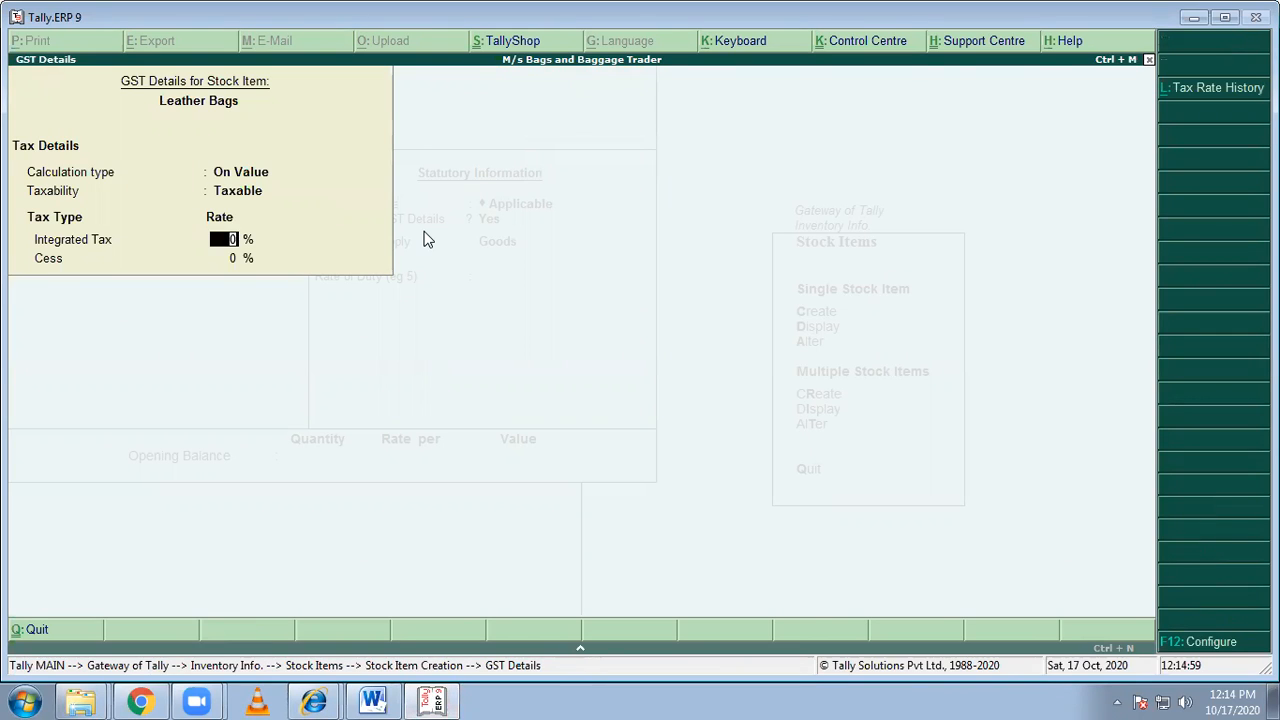
pyautogui.write('28')
pyautogui.press('Return')
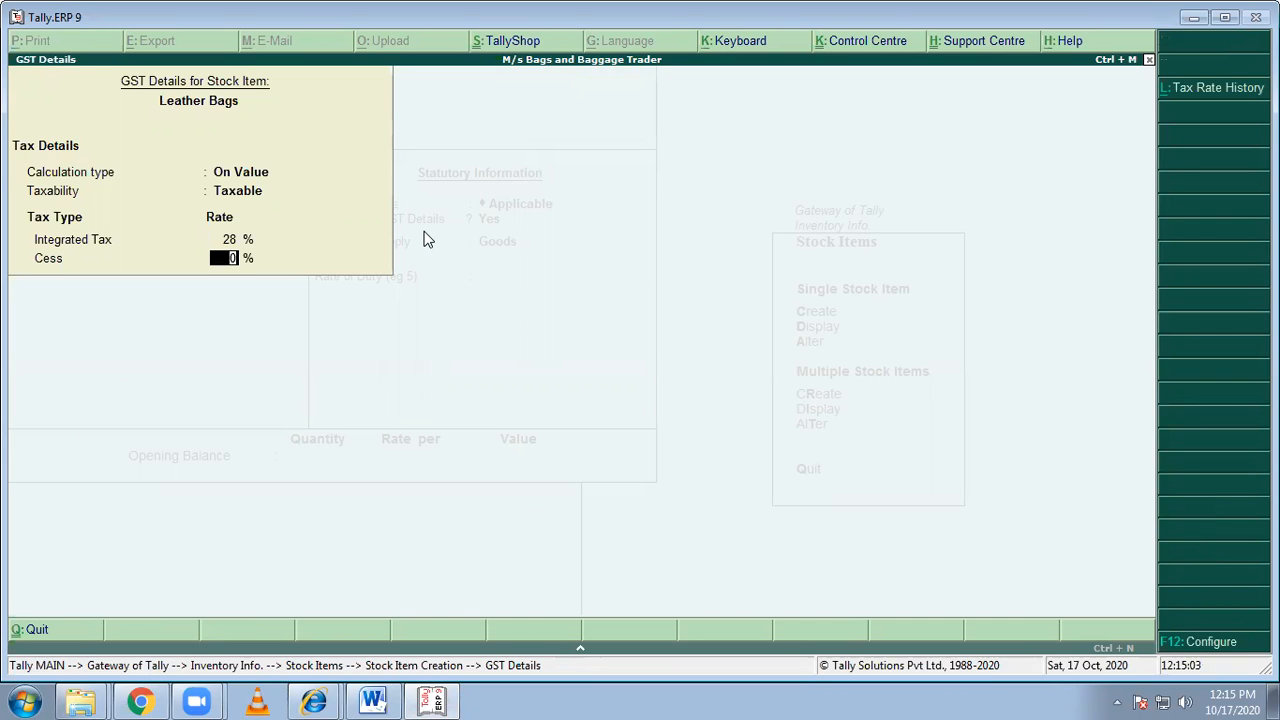
pyautogui.press('Return')
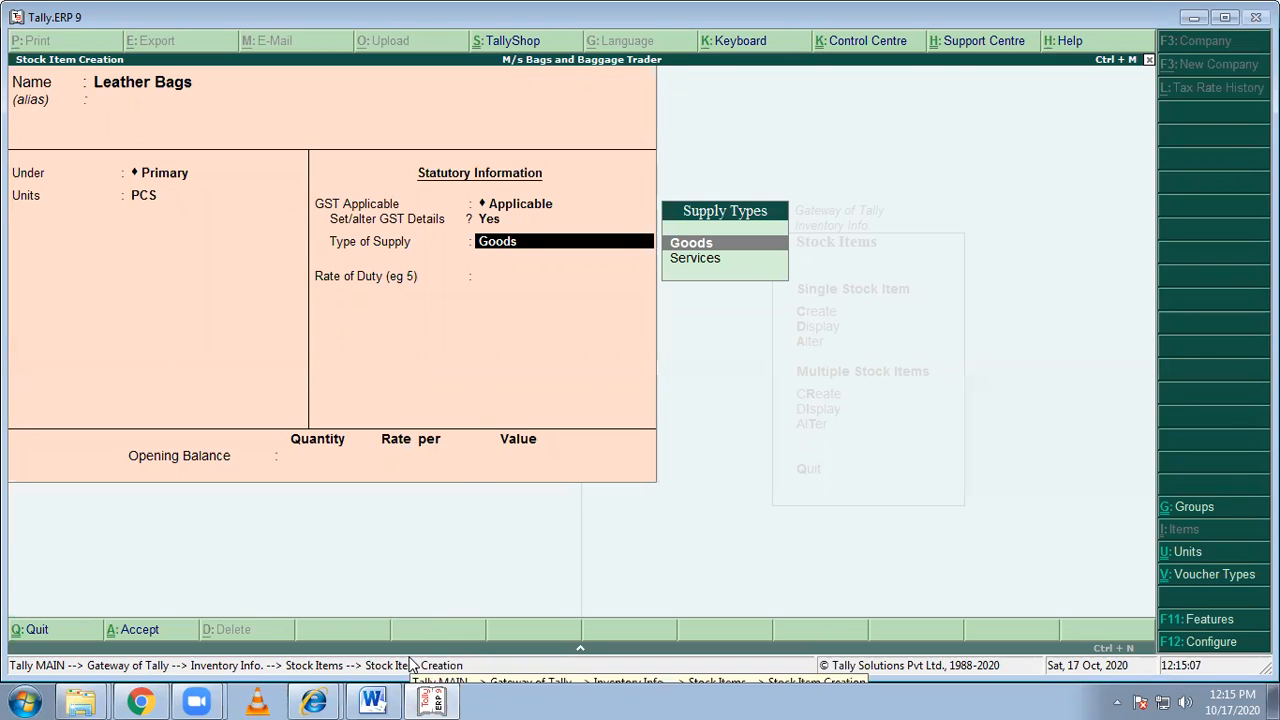
# Keep the type of supply as Goods with a duty rate of 0 and save the stock item.
pyautogui.press('Return')
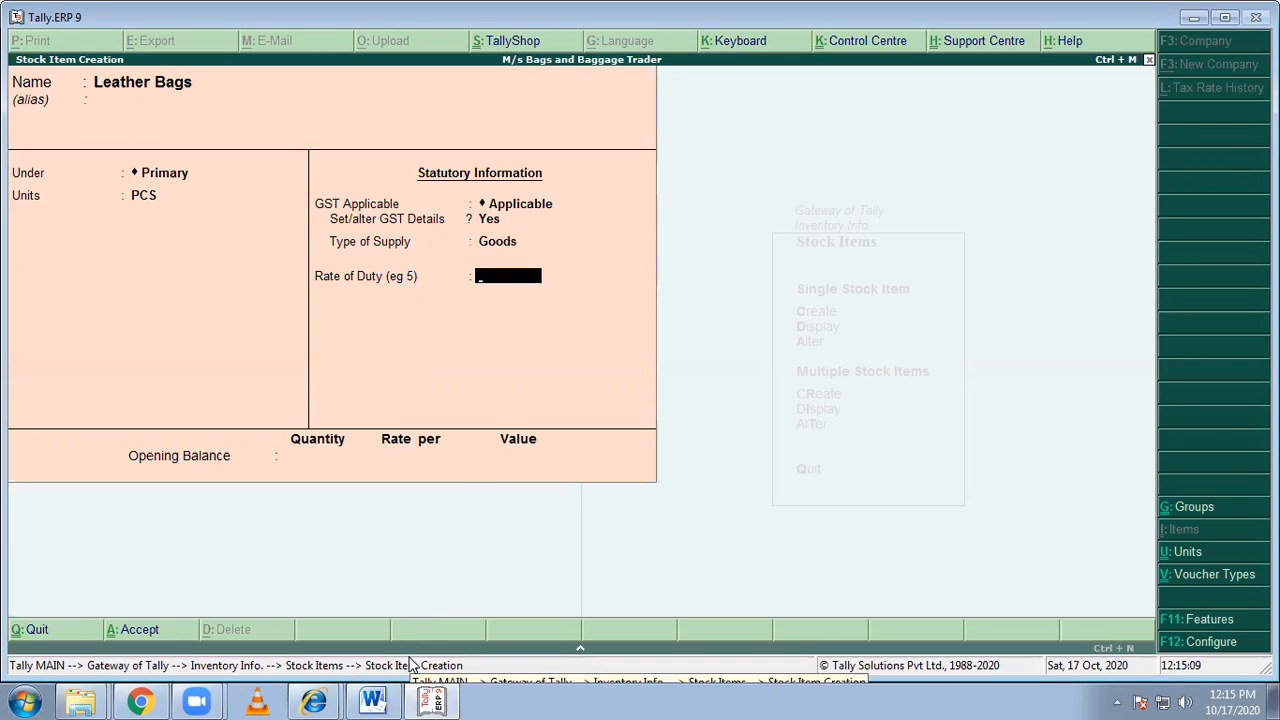
pyautogui.press('Return')
pyautogui.press('Return')
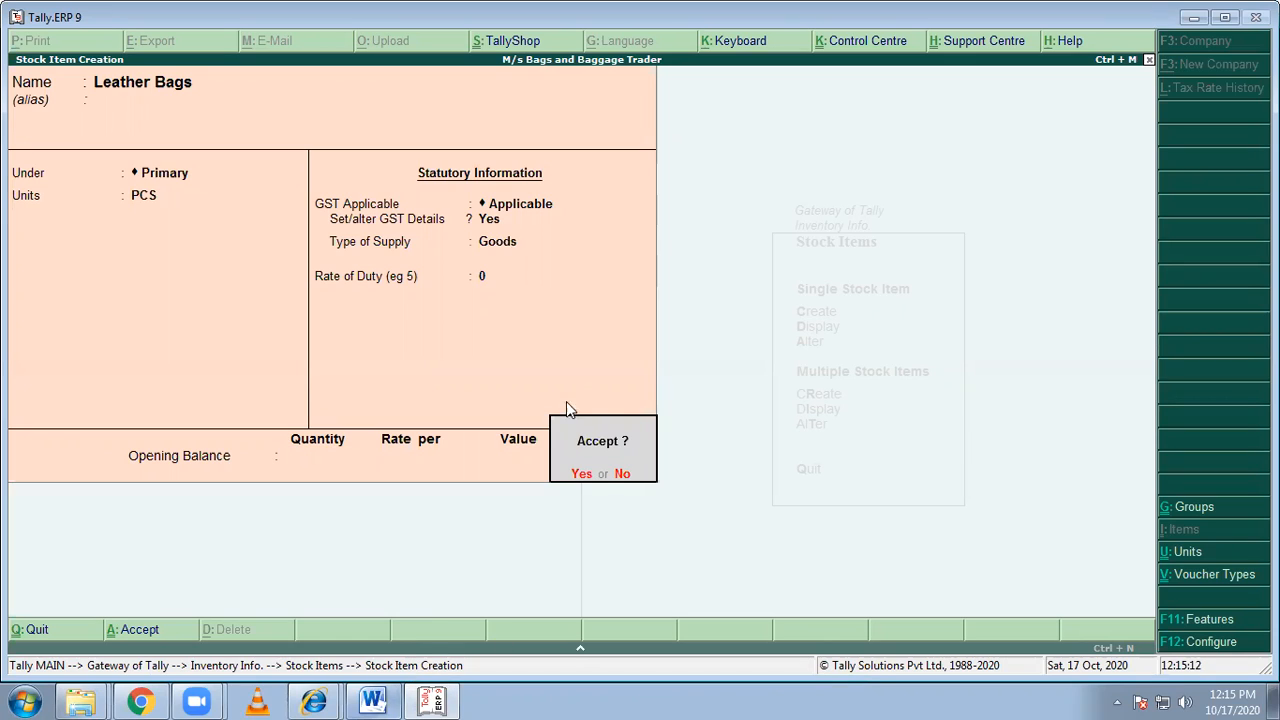
pyautogui.click(578, 477)
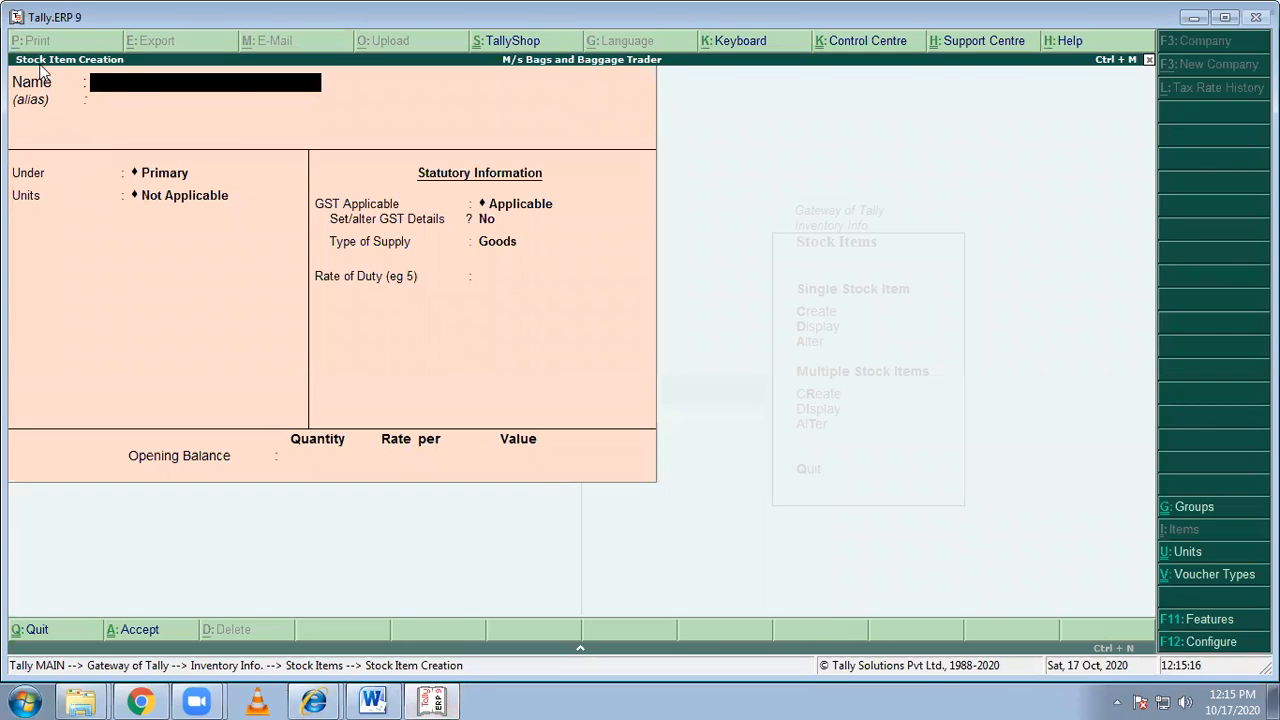
# Switch to the GST SOP document in Word and review the pages from the item's GST details to the purchase voucher.
pyautogui.click(373, 698)
pyautogui.scroll(-3, 449, 523)
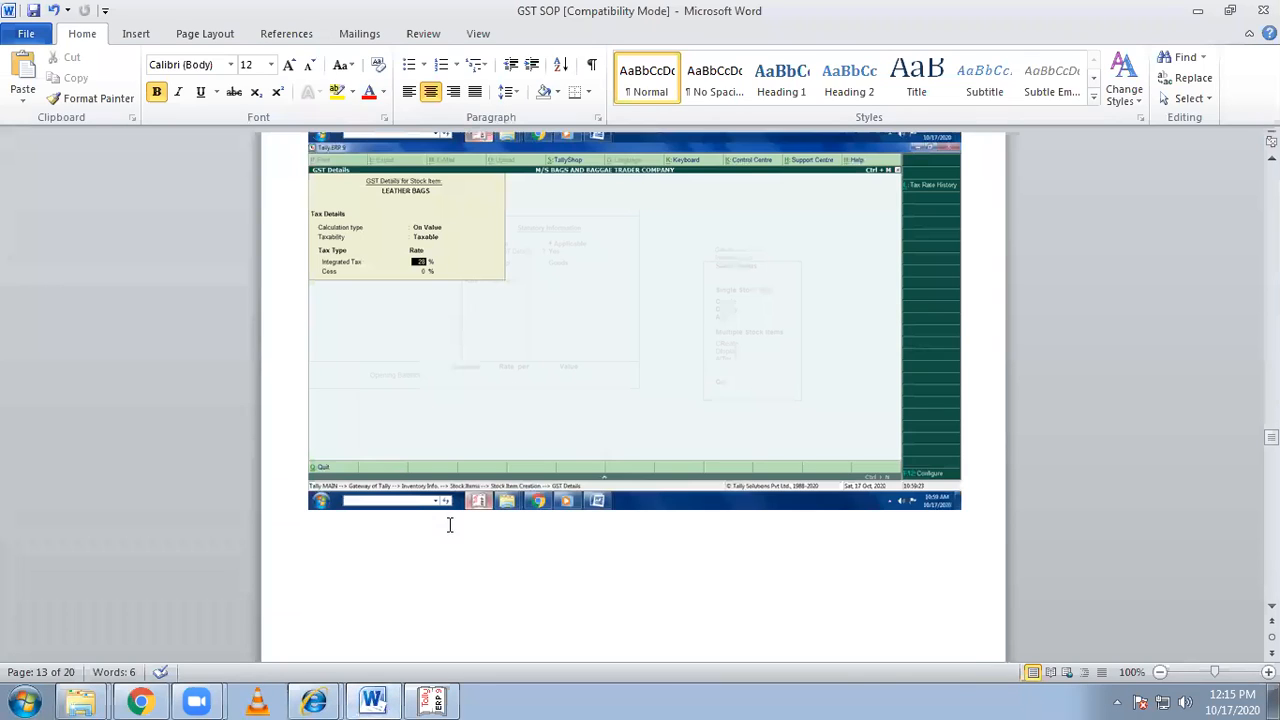
pyautogui.scroll(-7, 466, 411)
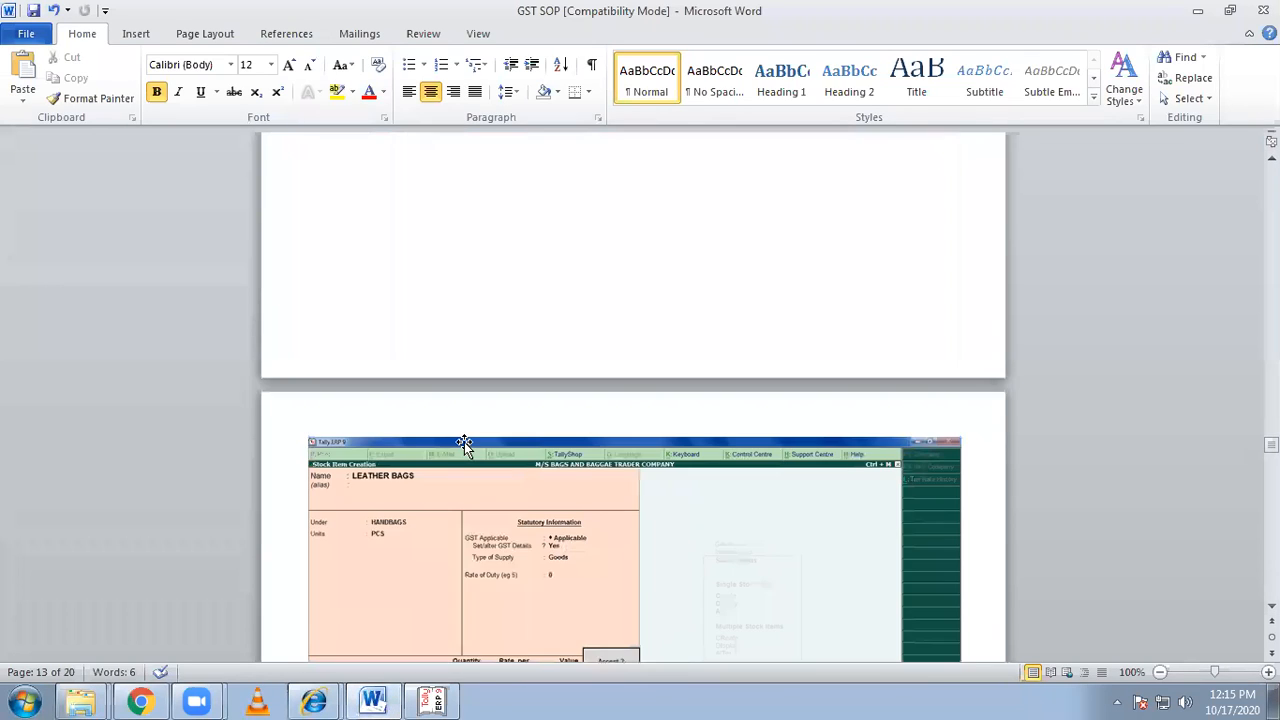
pyautogui.scroll(-3, 464, 442)
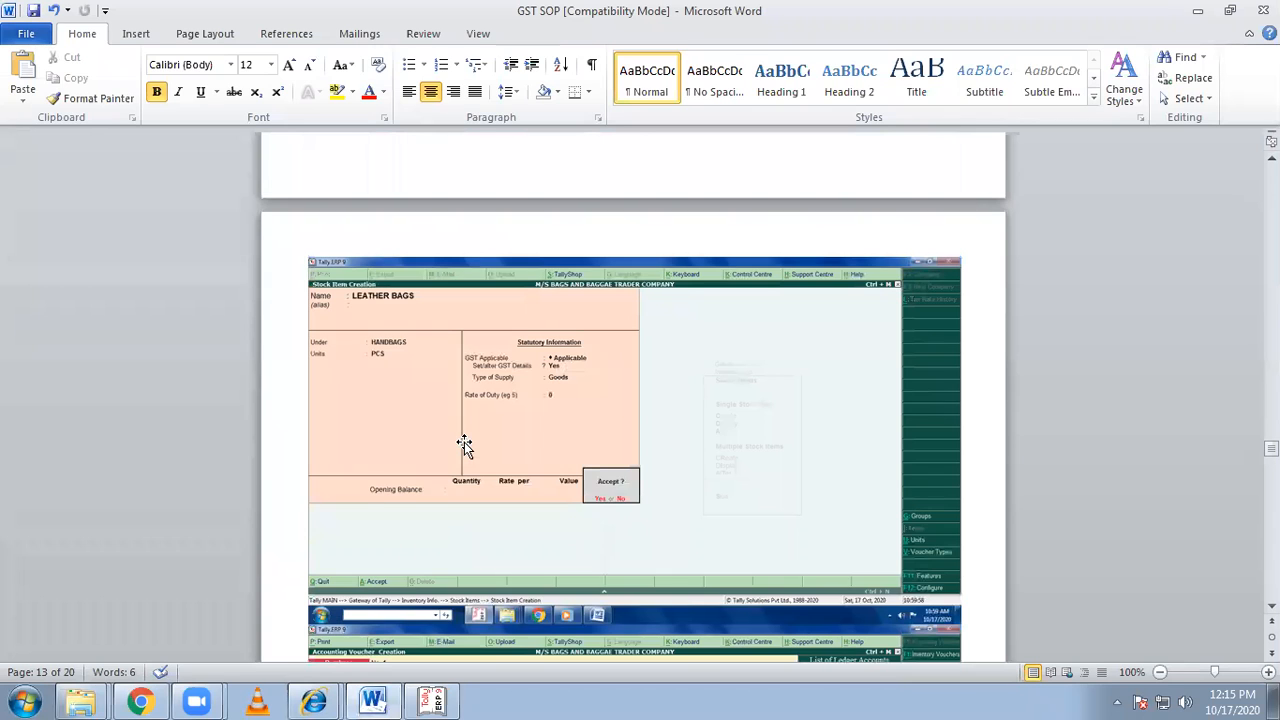
pyautogui.scroll(-7, 464, 442)
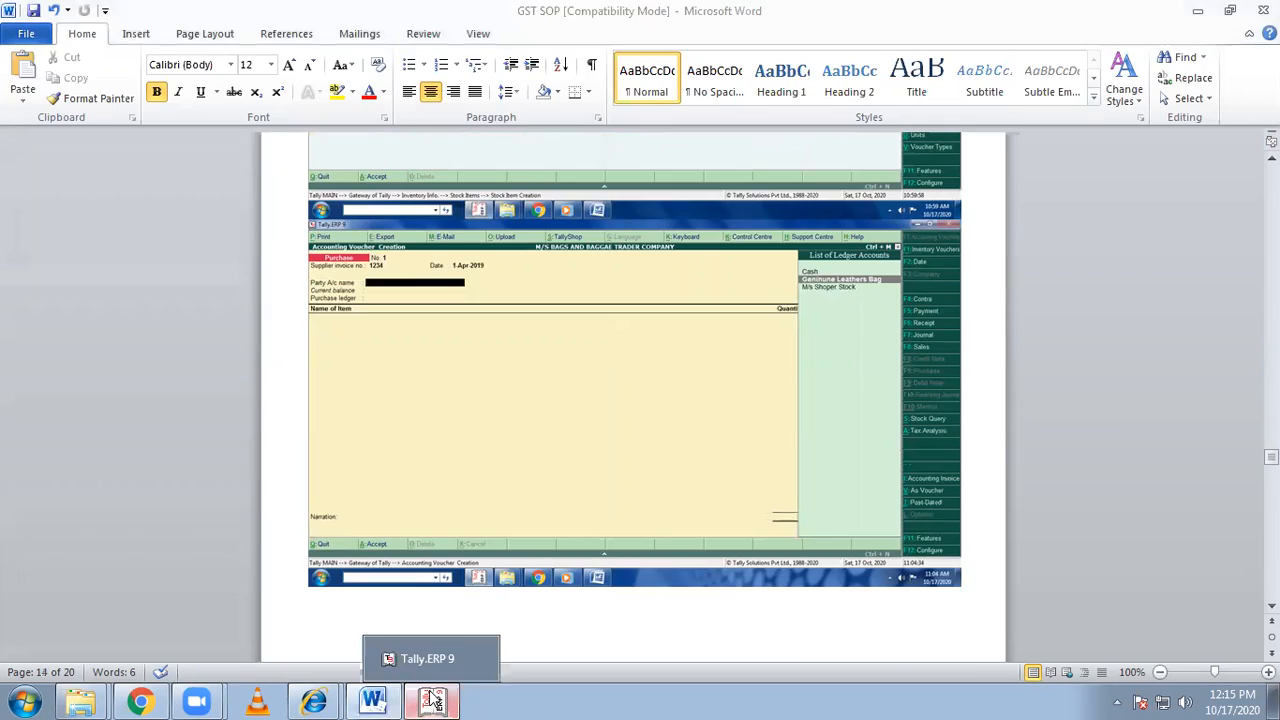
# Switch to Tally.ERP 9, leave stock item creation and return to the main Gateway of Tally without quitting the program.
pyautogui.click(432, 700)
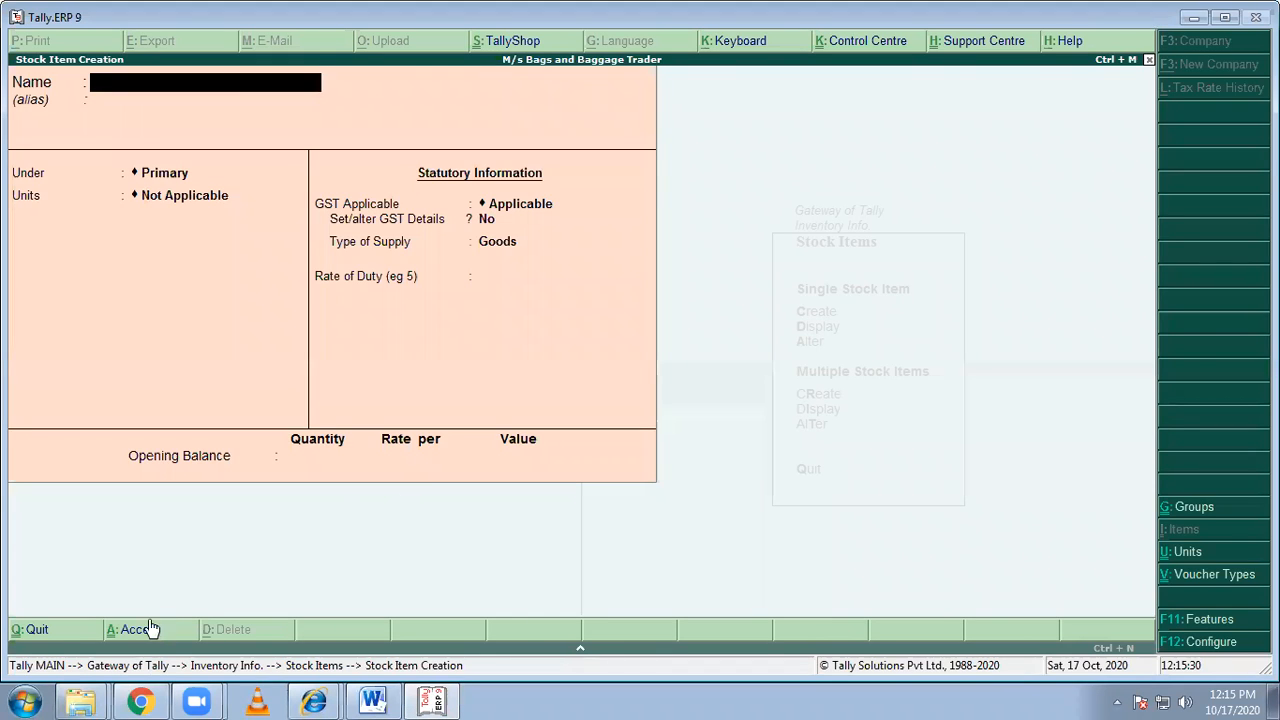
pyautogui.click(45, 628)
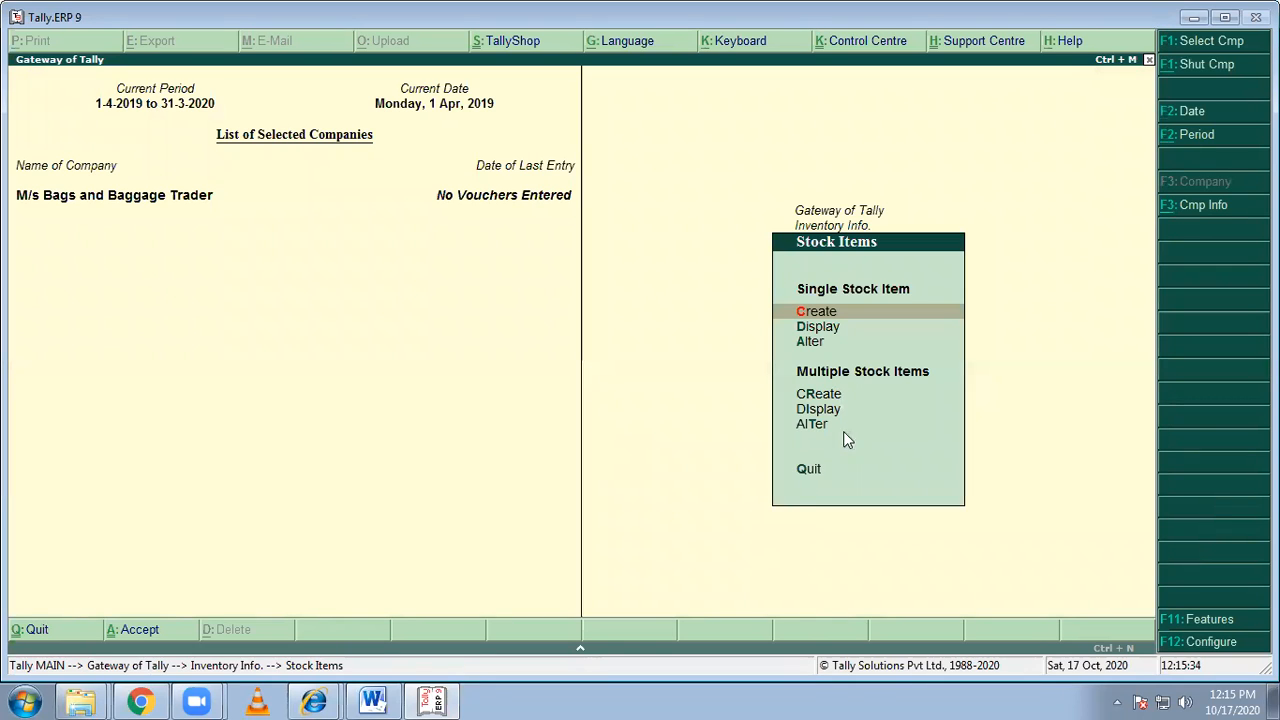
pyautogui.click(802, 474)
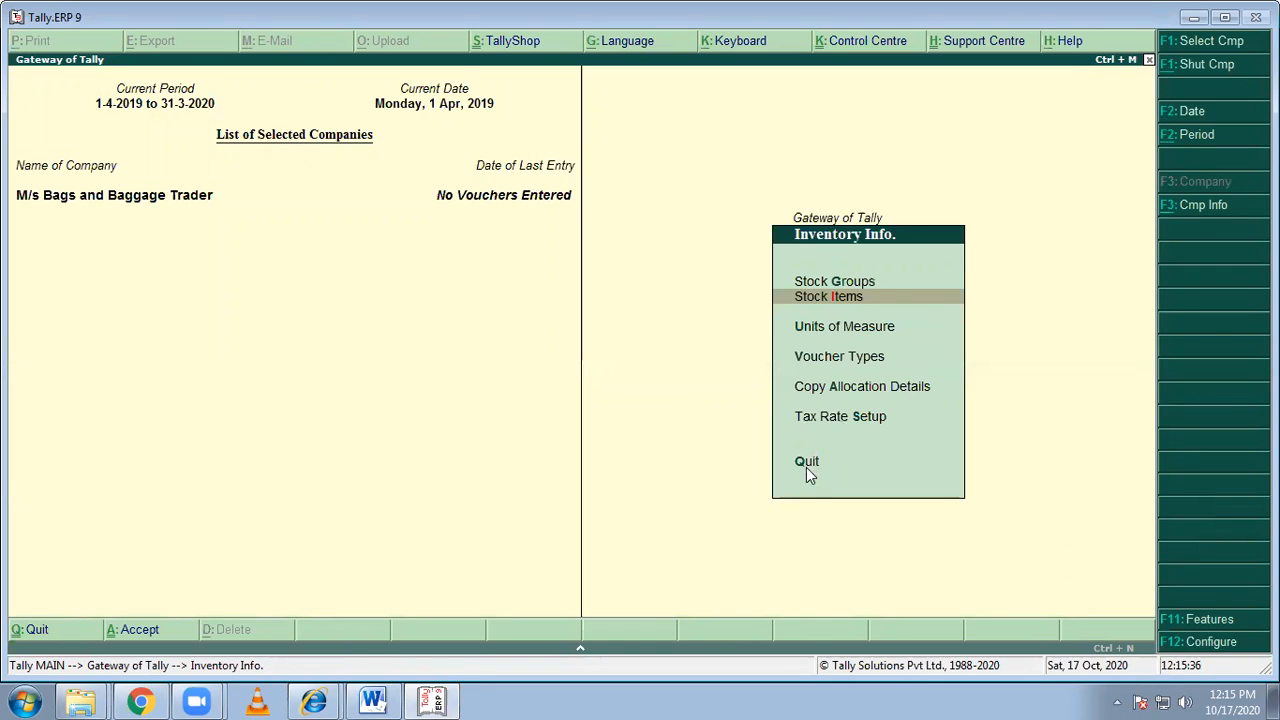
pyautogui.click(808, 474)
pyautogui.click(817, 541)
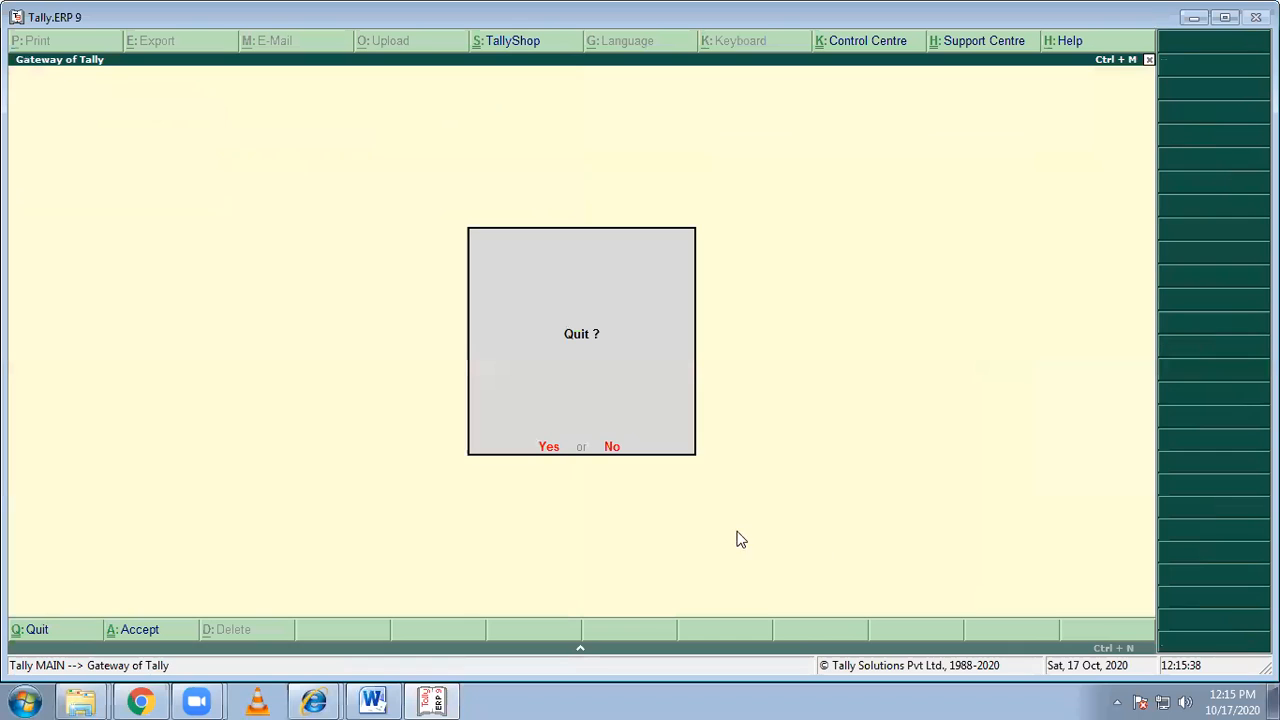
pyautogui.click(616, 449)
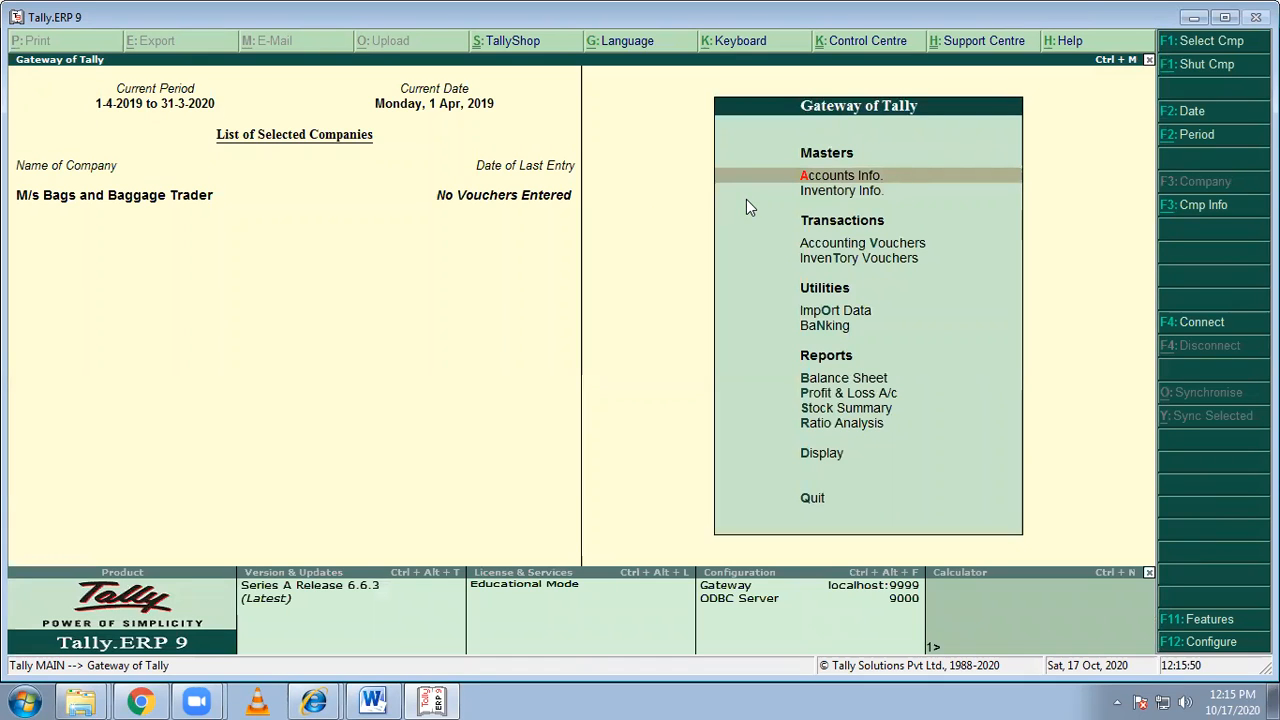
# Start a purchase accounting voucher with supplier invoice no. 1234 and keep the invoice date 1-Apr-2019.
pyautogui.click(888, 241)
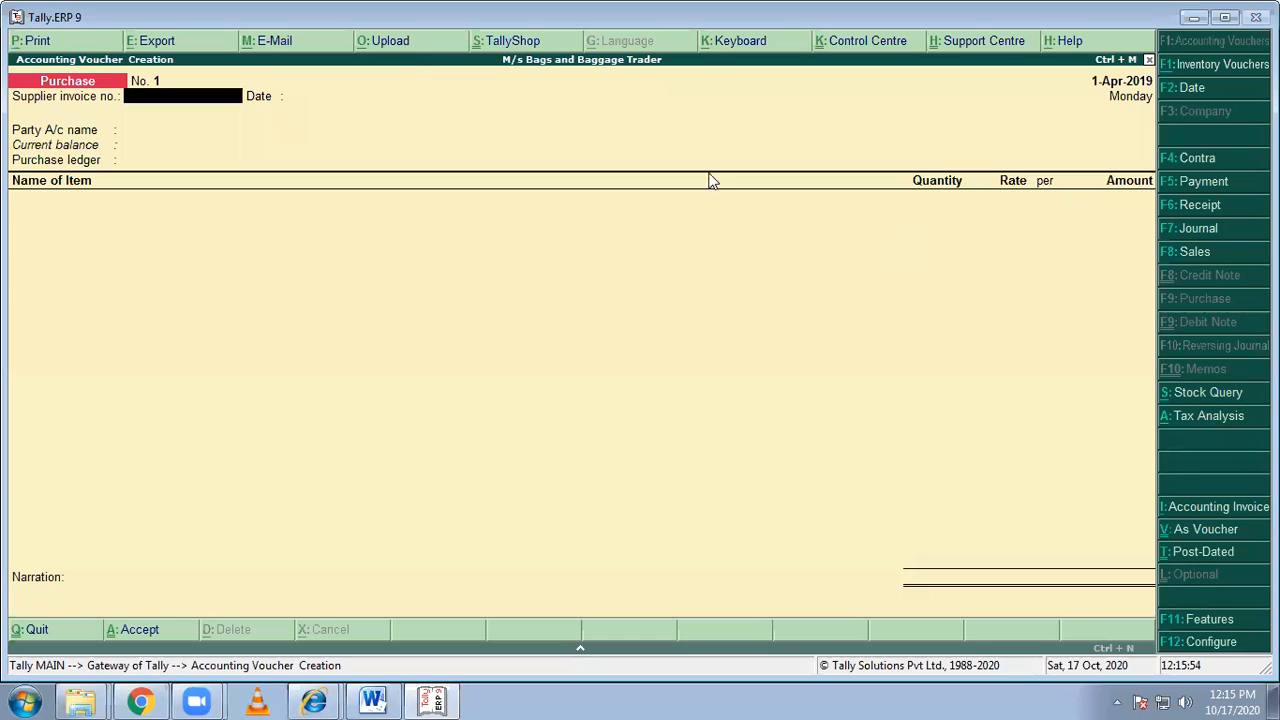
pyautogui.write('1234')
pyautogui.press('Return')
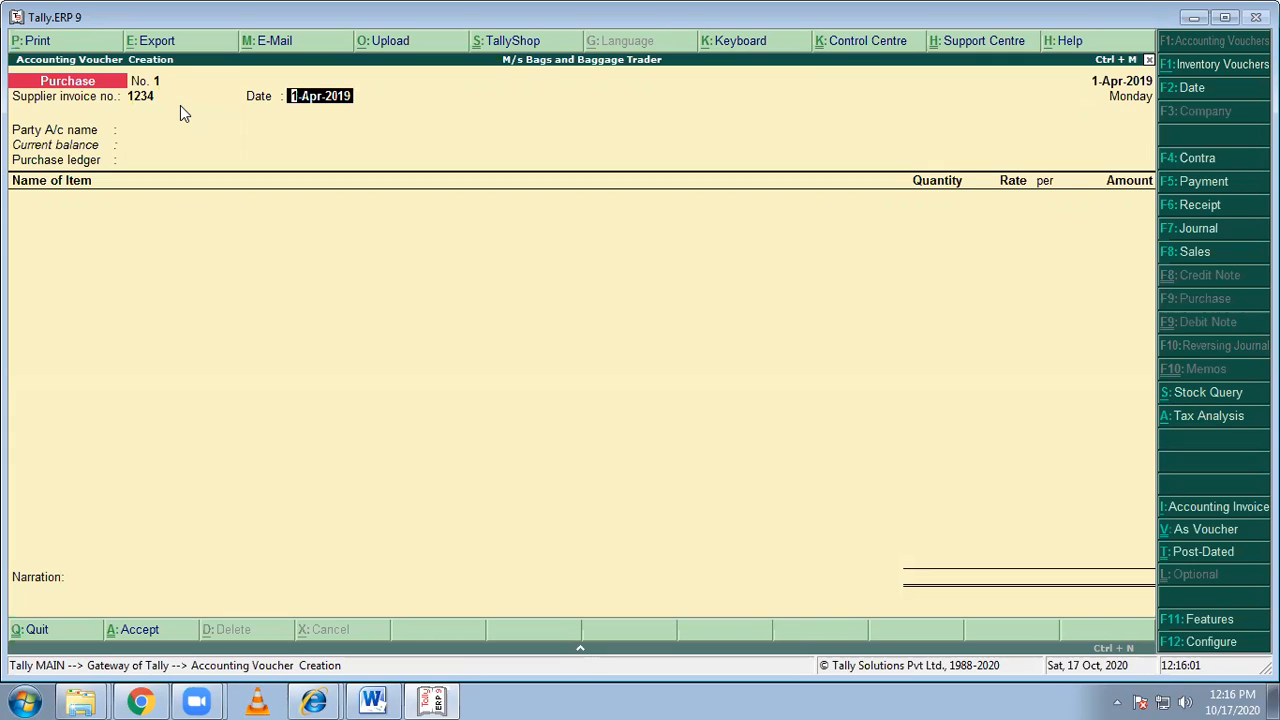
pyautogui.press('Return')
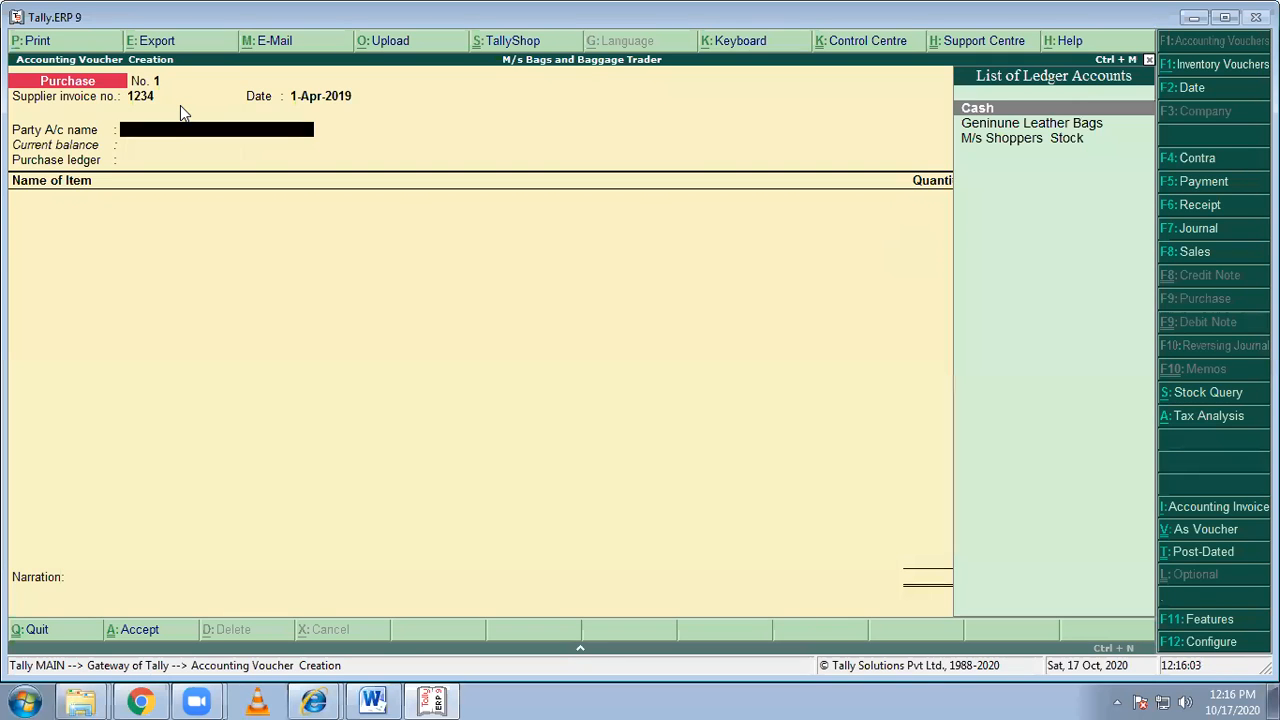
# Choose Geninune Leather Bags as the party account and accept its supplier details unchanged.
pyautogui.click(981, 123)
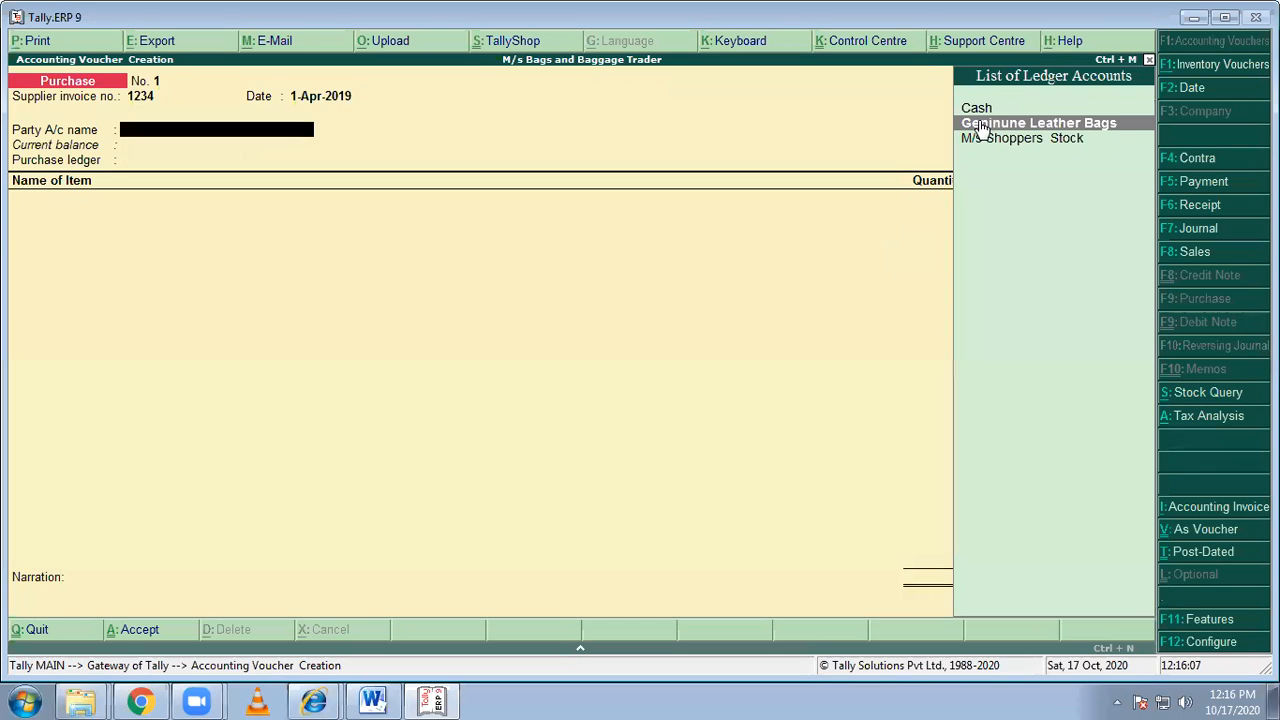
pyautogui.click(982, 127)
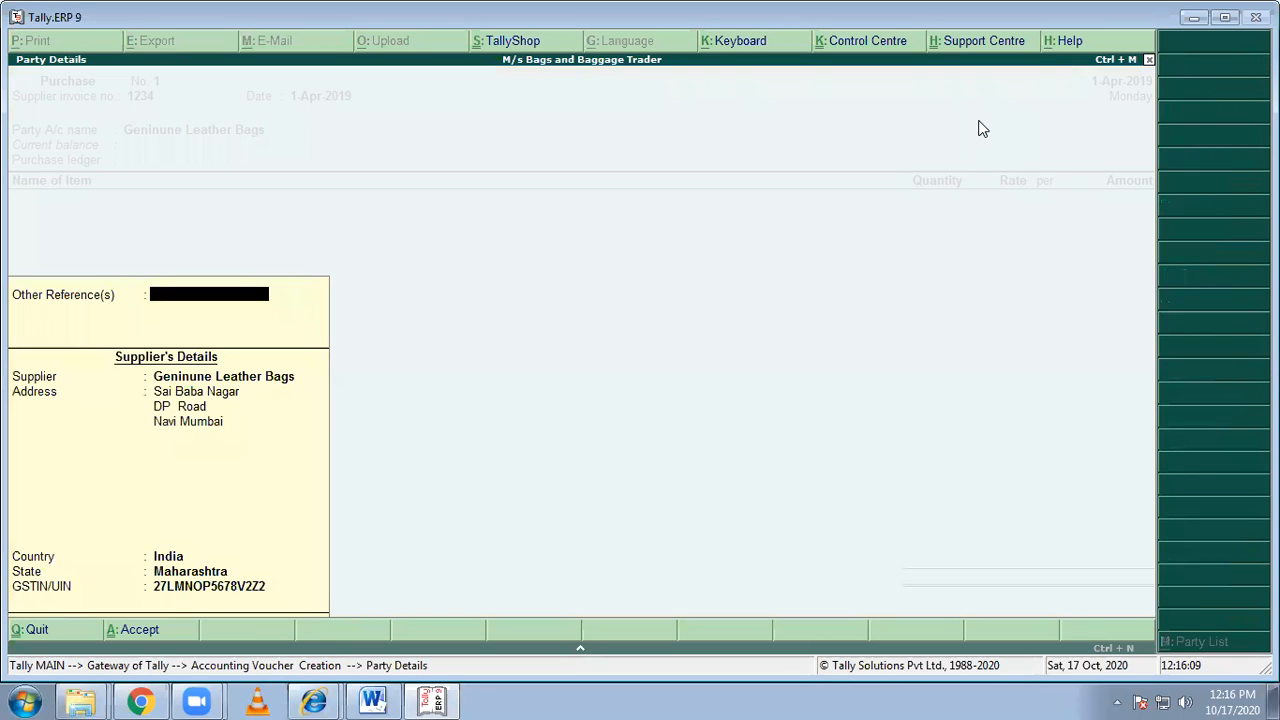
pyautogui.press('Return')
pyautogui.press('Return')
pyautogui.press('Return')
pyautogui.press('Return')
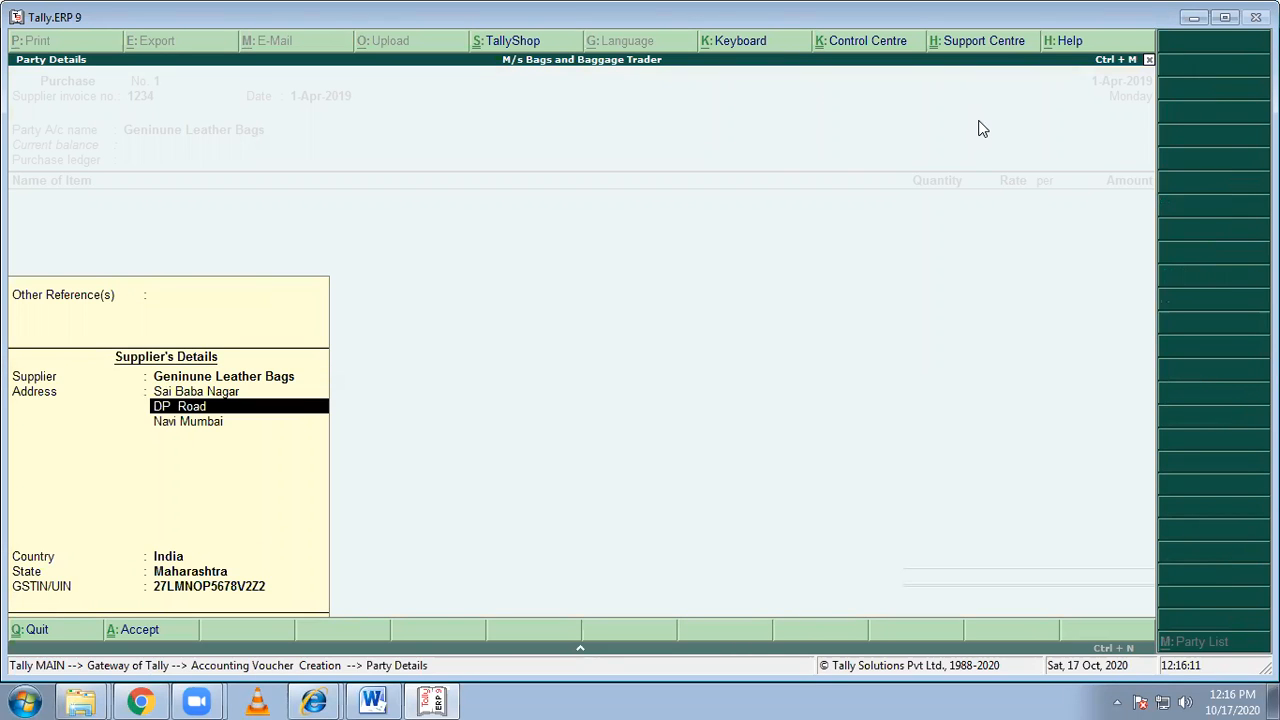
pyautogui.press('Return')
pyautogui.press('Return')
pyautogui.press('Return')
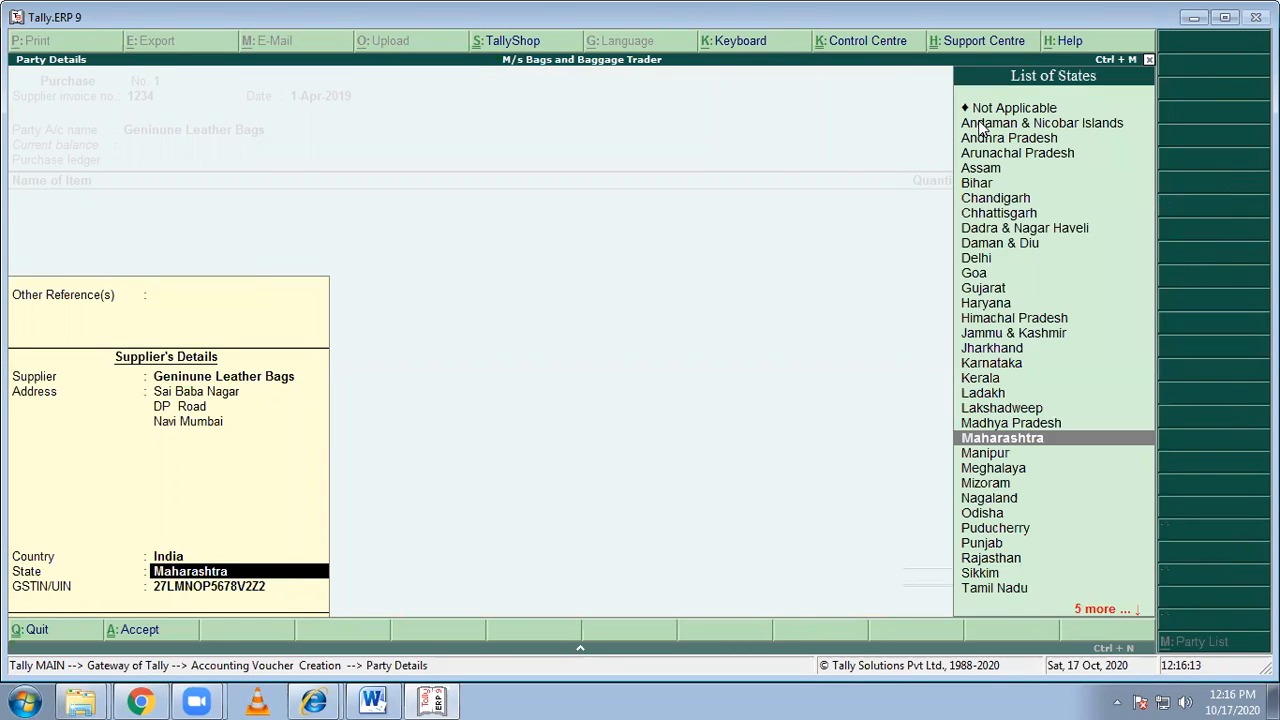
pyautogui.press('Return')
pyautogui.press('Return')
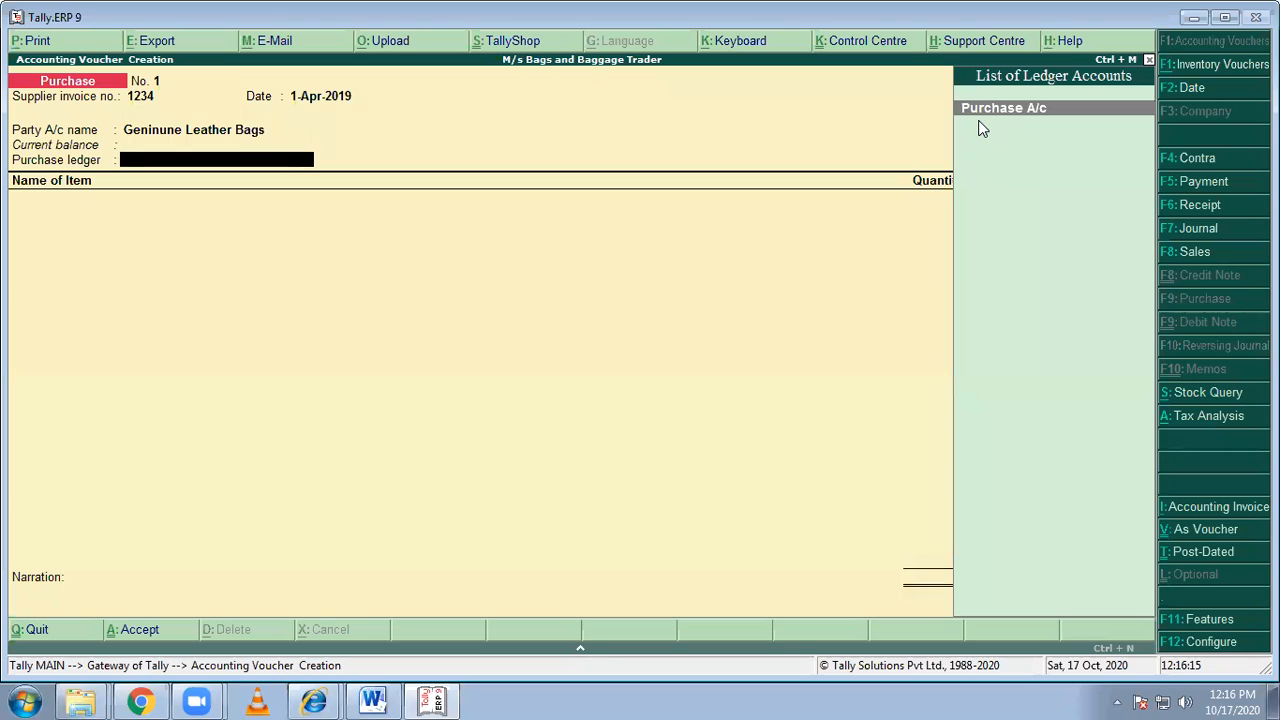
# Select Purchase A/c as the purchase ledger and add the item Leather Bags with quantity 150 and rate 2500.
pyautogui.click(1040, 110)
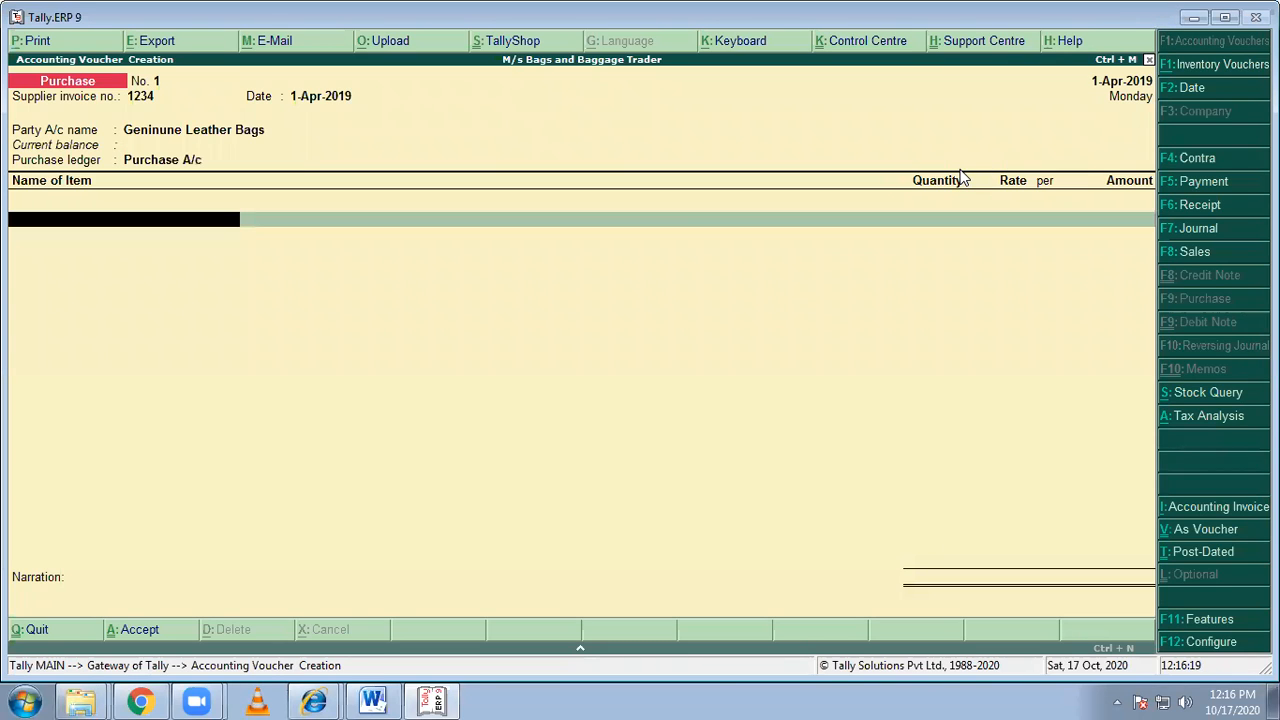
pyautogui.write('L')
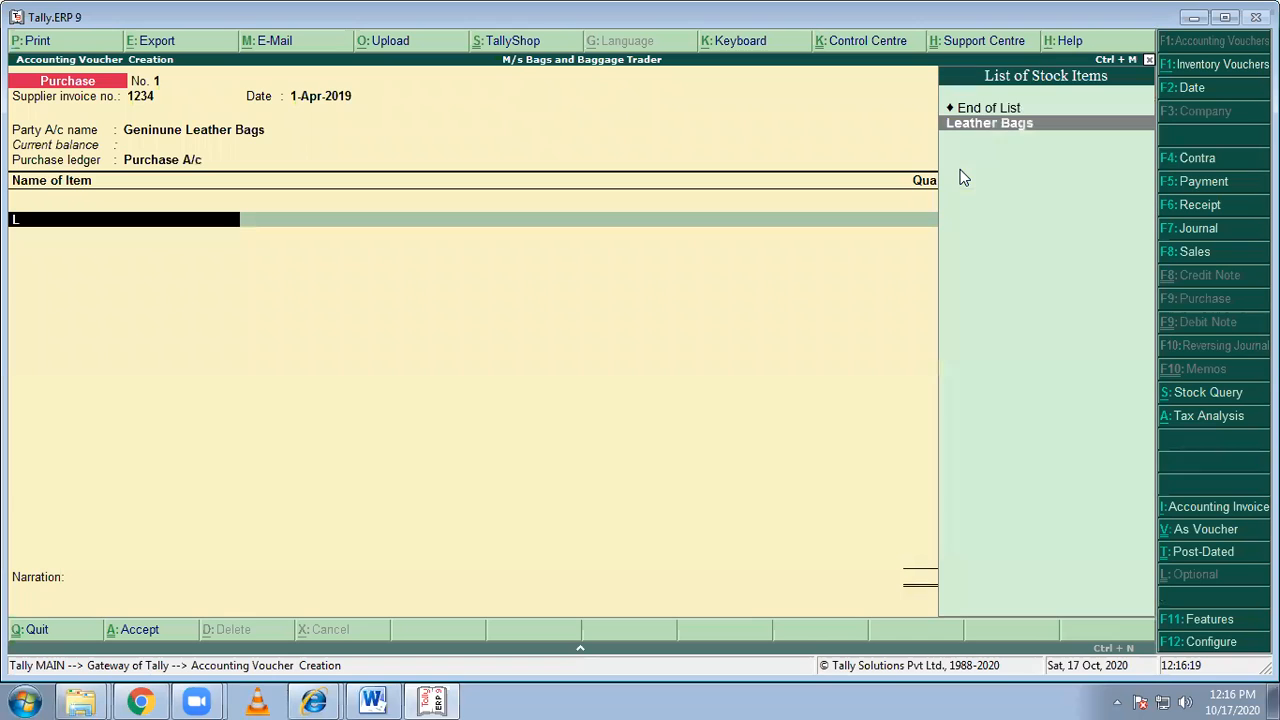
pyautogui.click(998, 124)
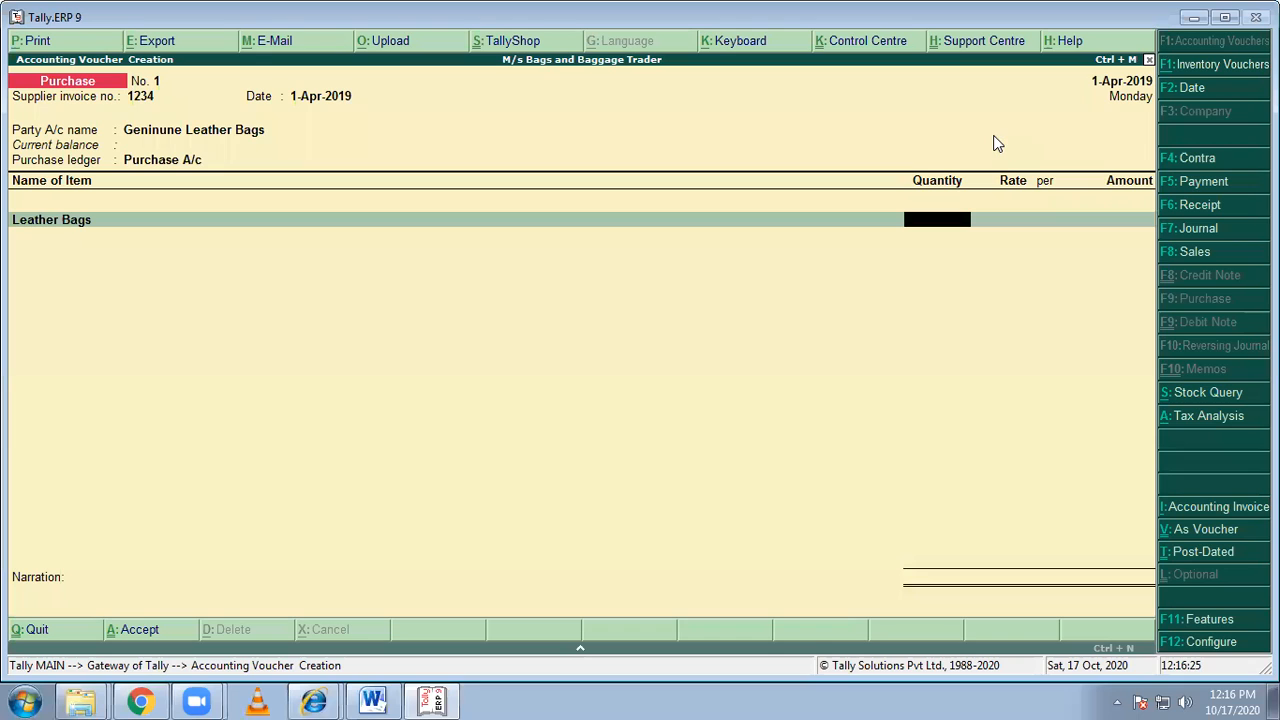
pyautogui.write('150')
pyautogui.press('Return')
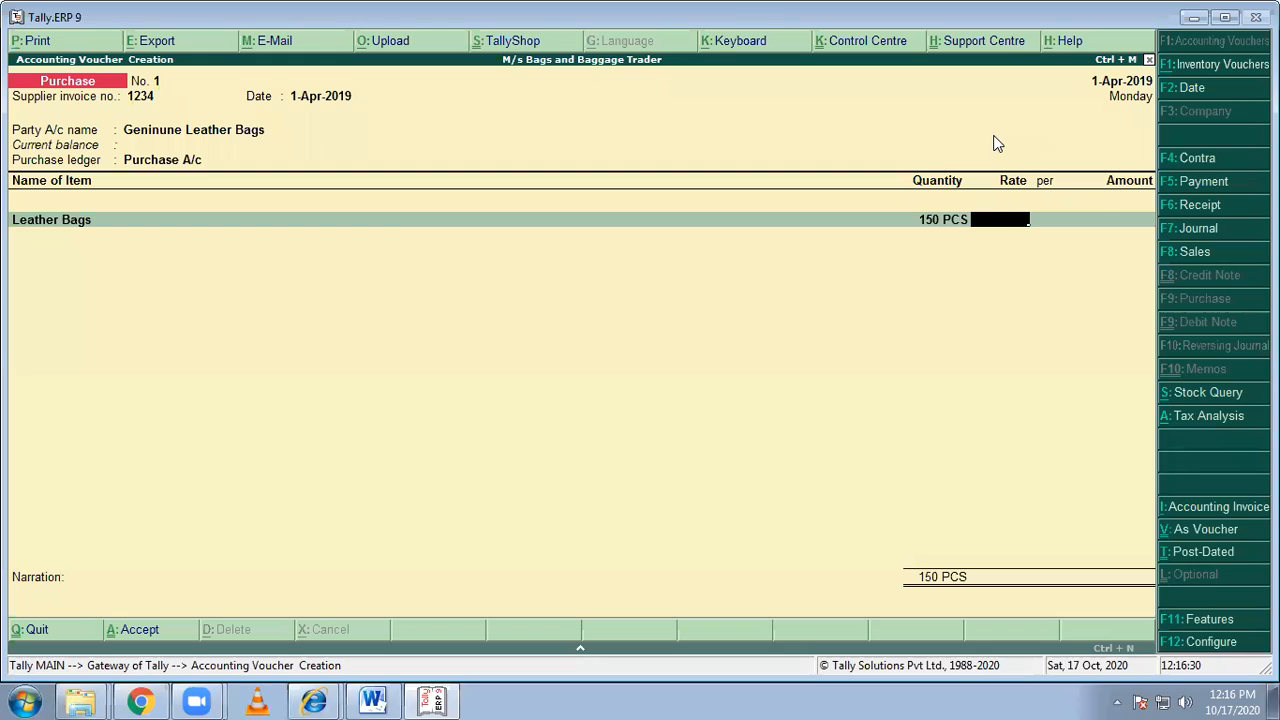
pyautogui.write('25000')
pyautogui.press('BackSpace')
# Switch to the GST SOP document in Word and check the item, quantity and rate given for the purchase voucher.
pyautogui.click(369, 700)
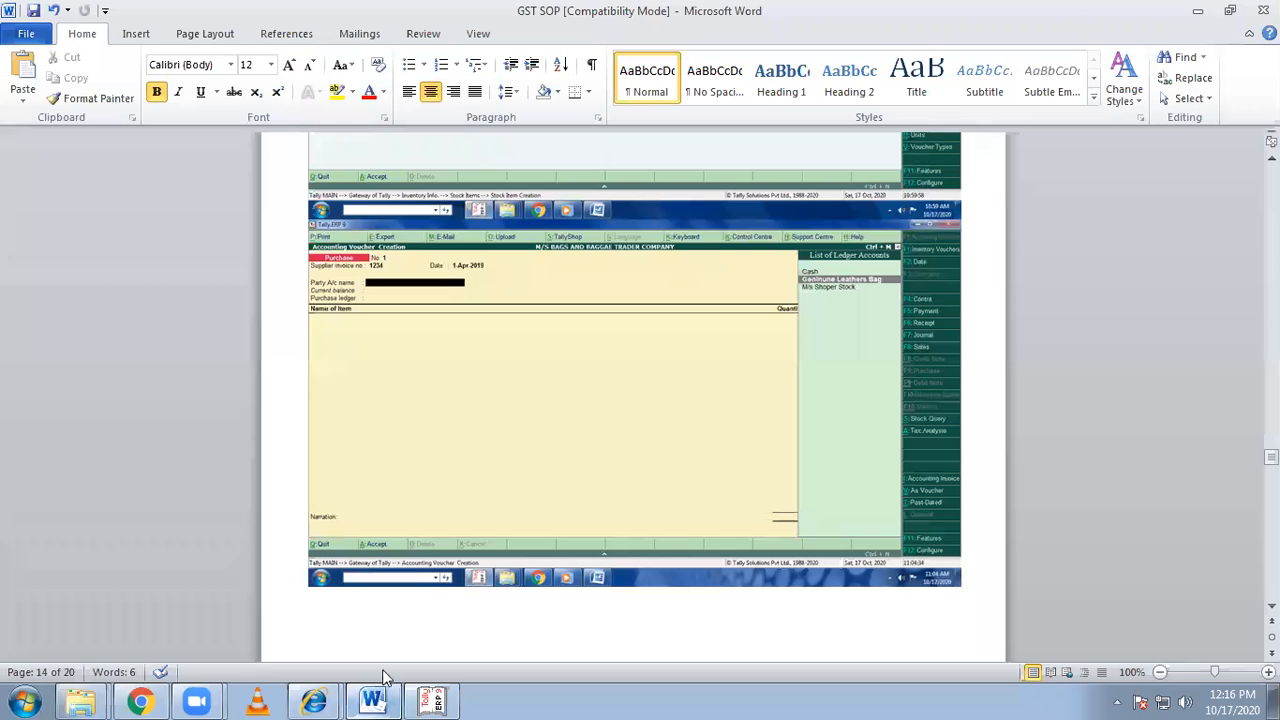
pyautogui.scroll(5, 560, 429)
pyautogui.scroll(20, 622, 404)
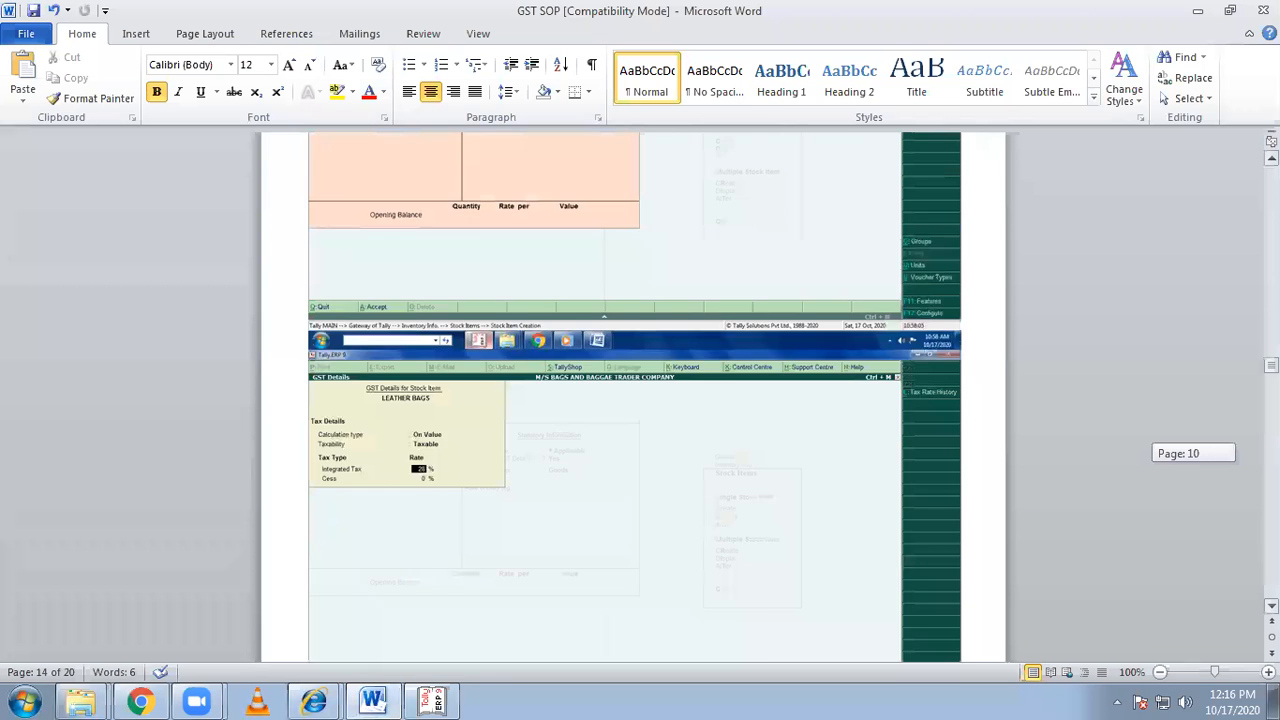
pyautogui.scroll(15, 622, 404)
pyautogui.scroll(-20, 626, 520)
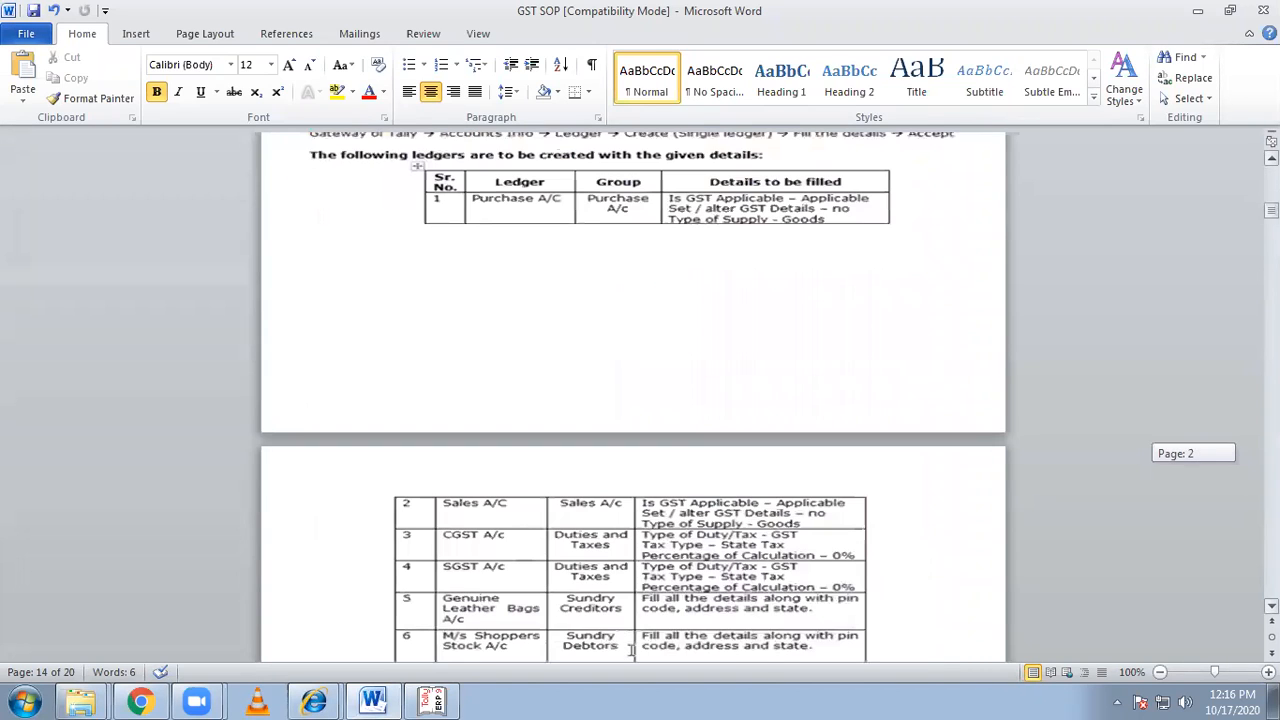
pyautogui.scroll(-10, 591, 417)
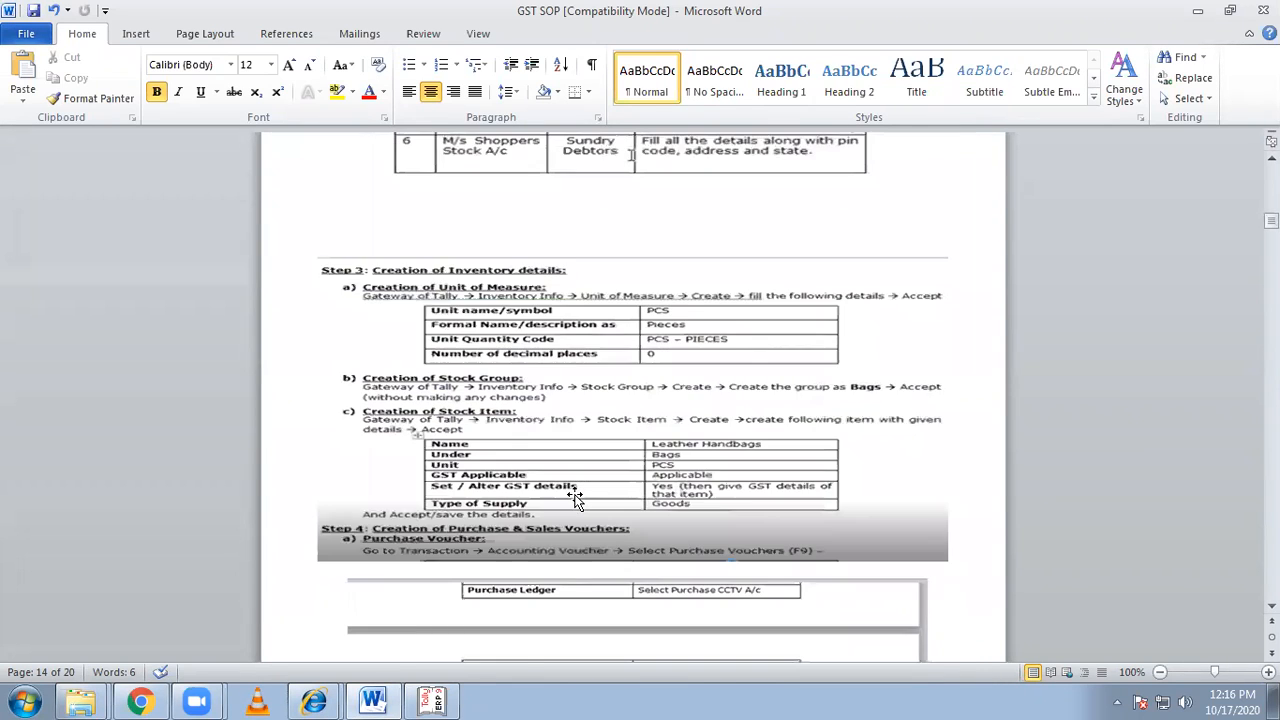
pyautogui.scroll(-2, 575, 497)
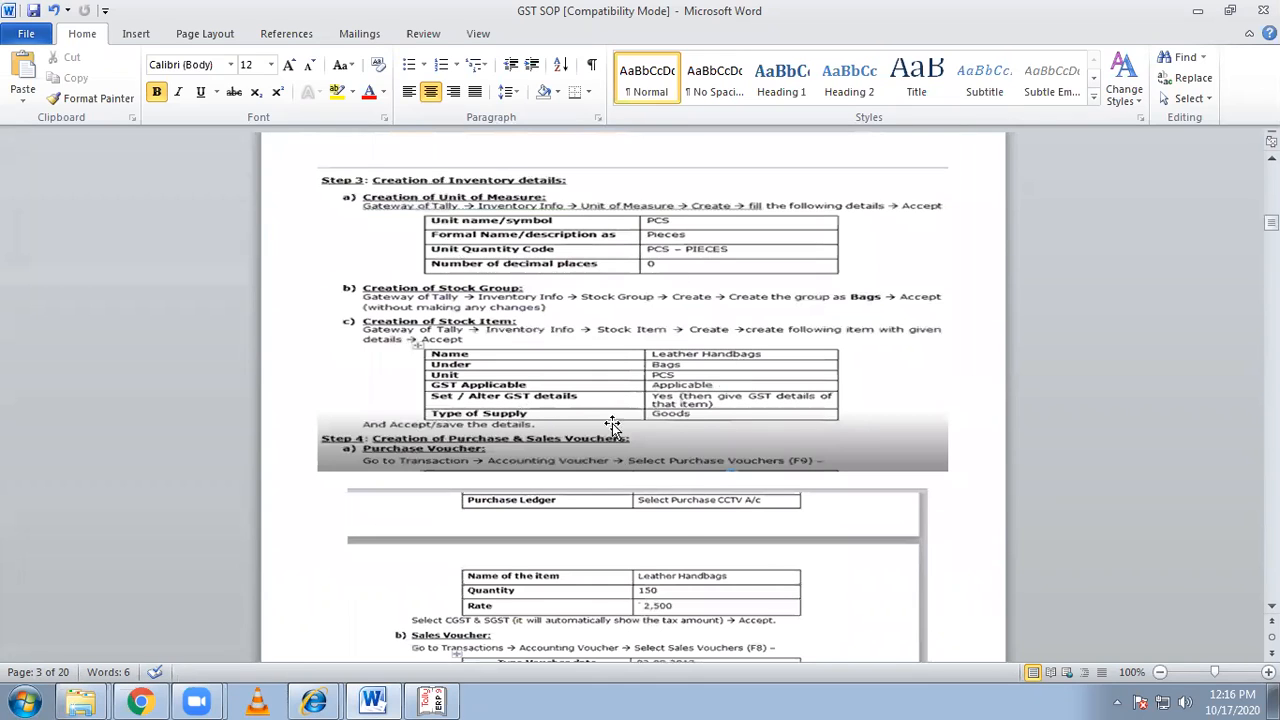
pyautogui.scroll(-3, 512, 400)
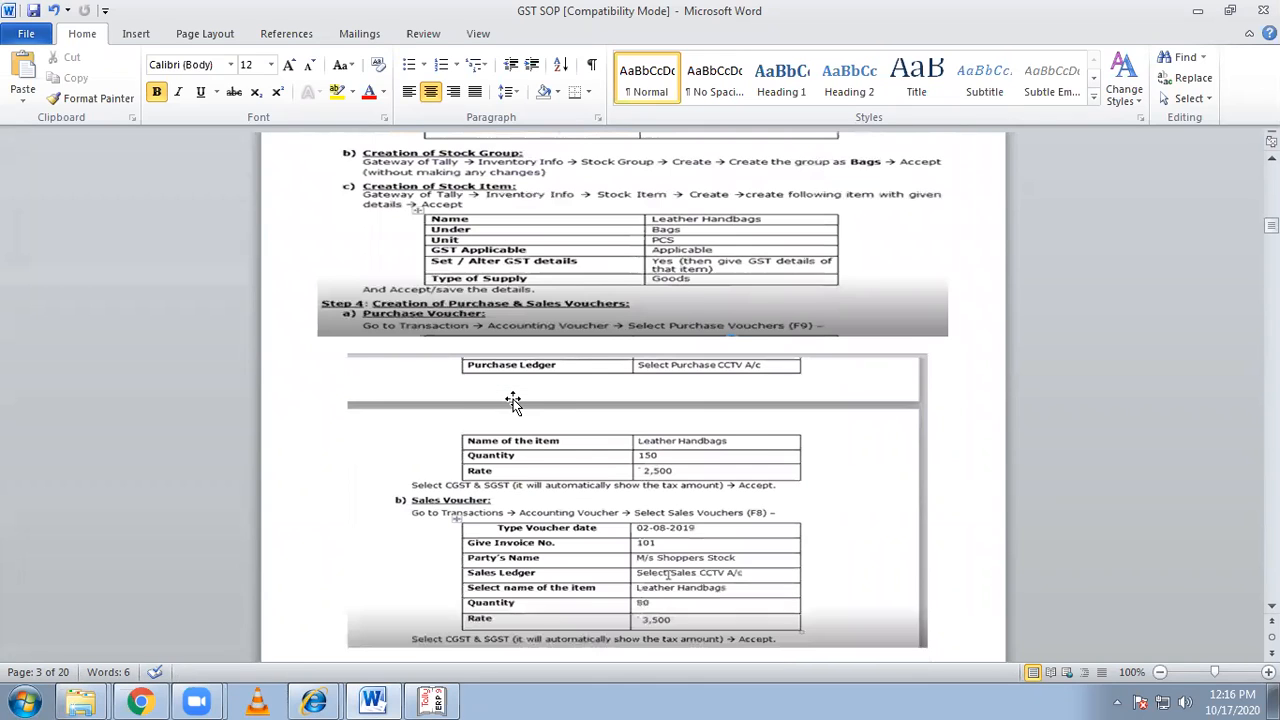
pyautogui.scroll(-3, 512, 400)
pyautogui.scroll(-1, 480, 400)
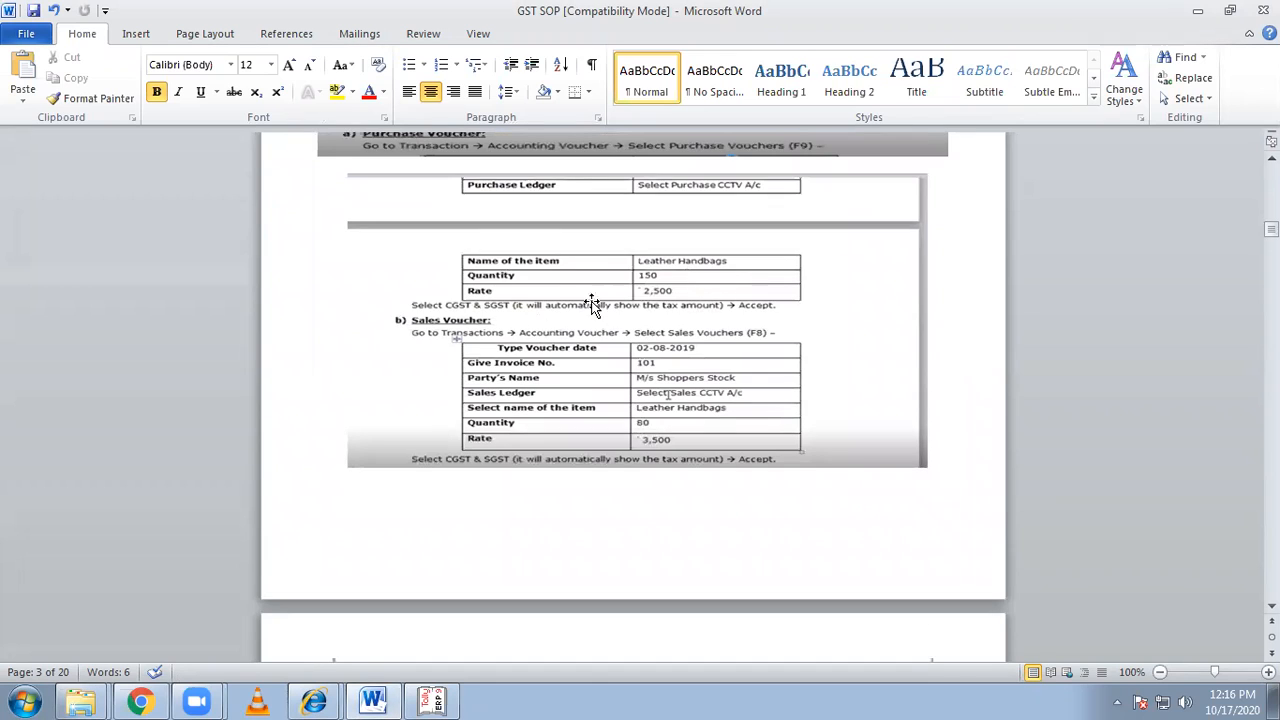
# Switch back to Tally.ERP 9 and accept the Leather Bags line with its rate per PCS, ending the item list.
pyautogui.click(434, 700)
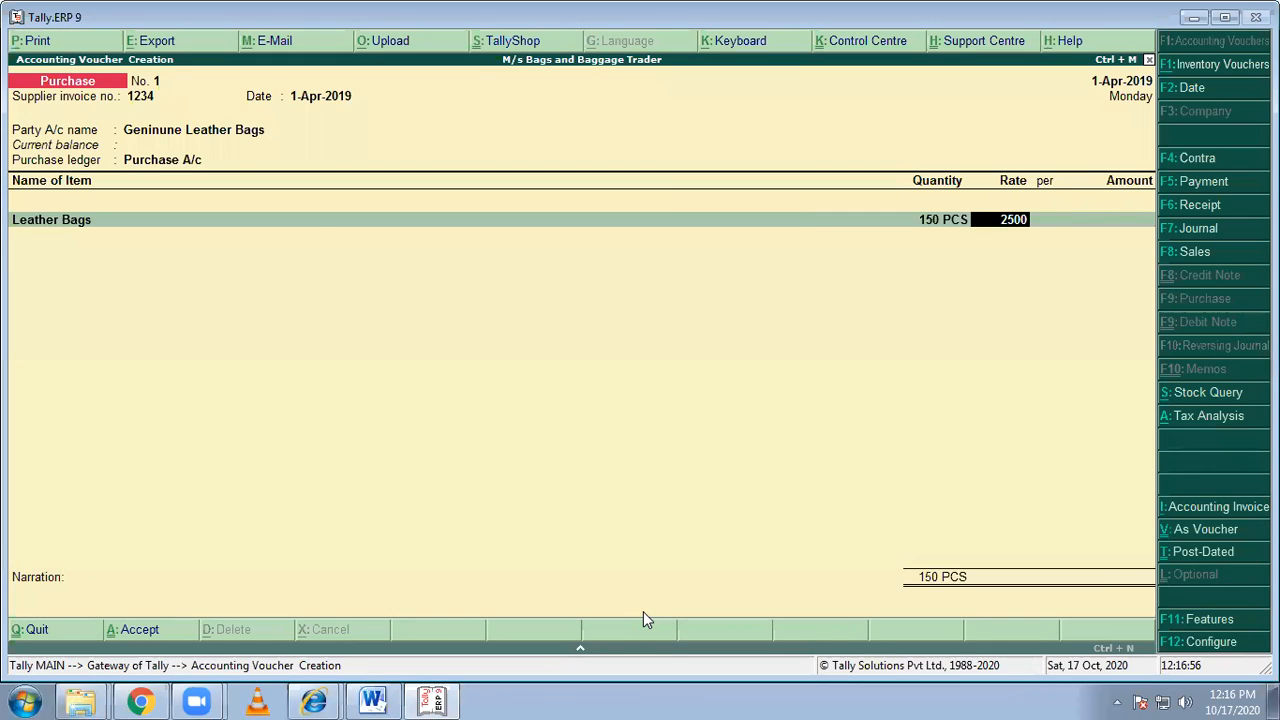
pyautogui.press('Return')
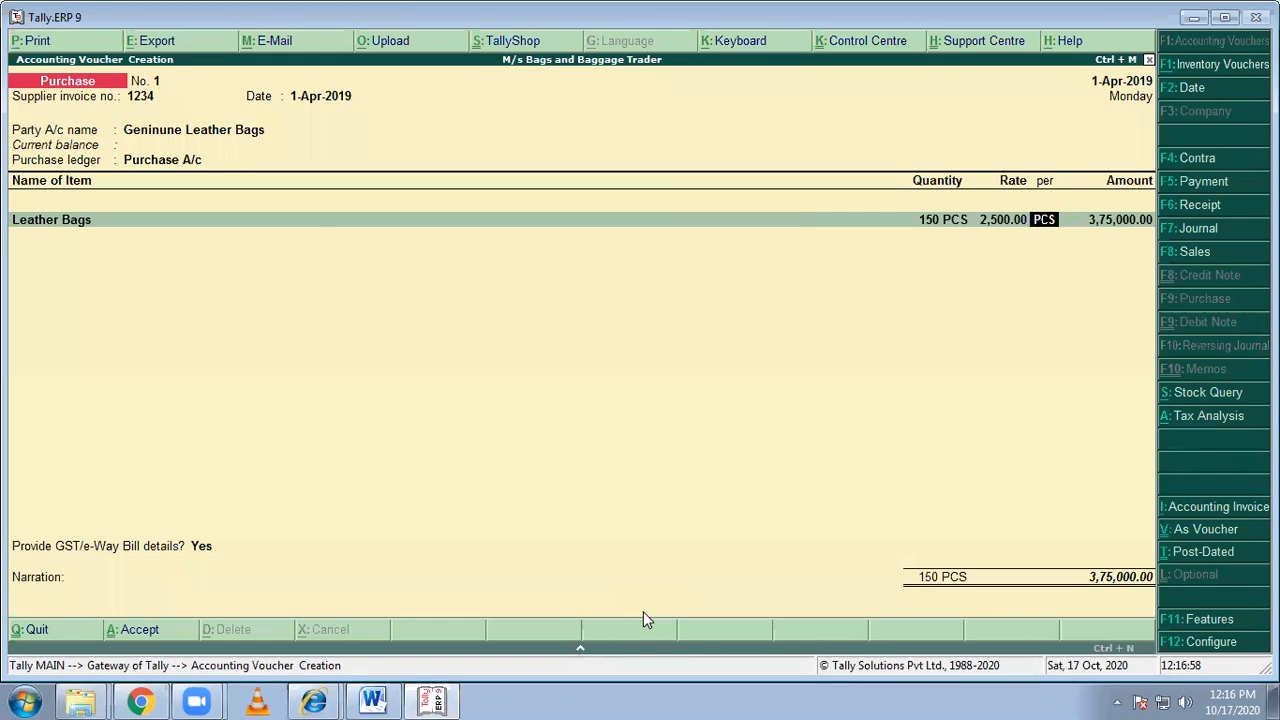
pyautogui.press('Return')
pyautogui.press('Return')
pyautogui.press('Return')
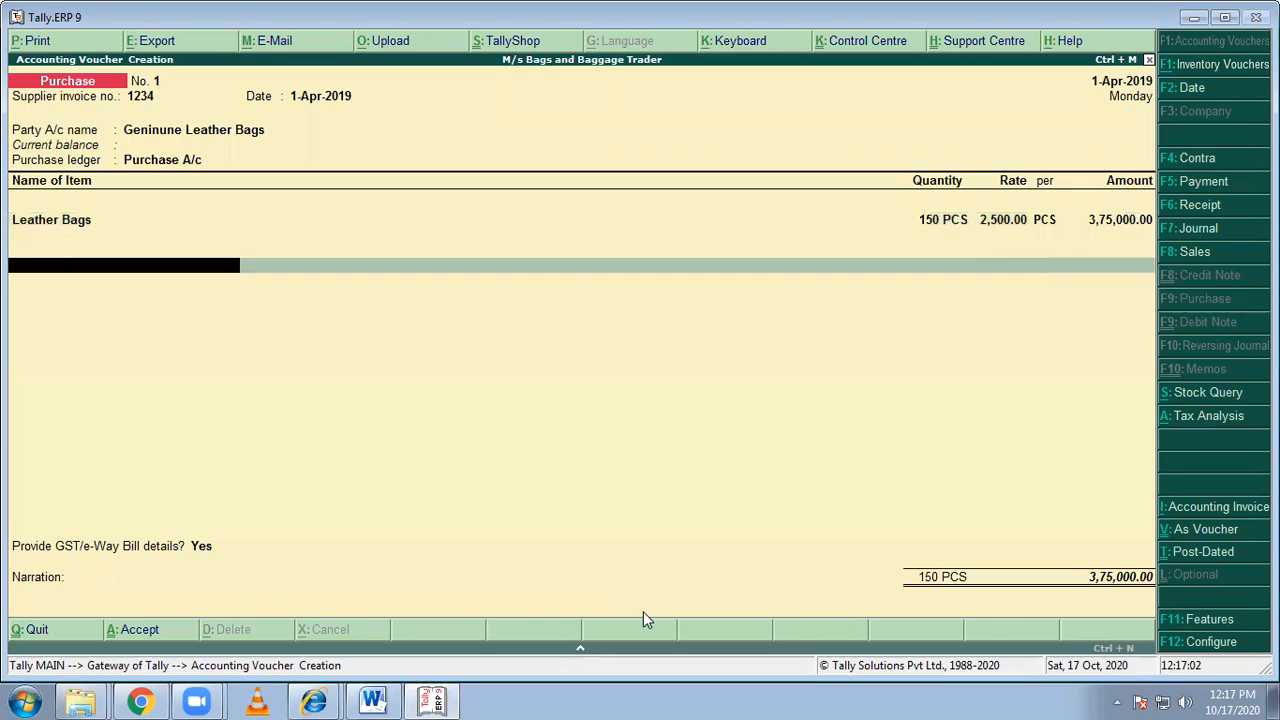
# Add the CGST A/C and SGST ledgers below the item and accept their automatically calculated tax amounts.
pyautogui.write('G')
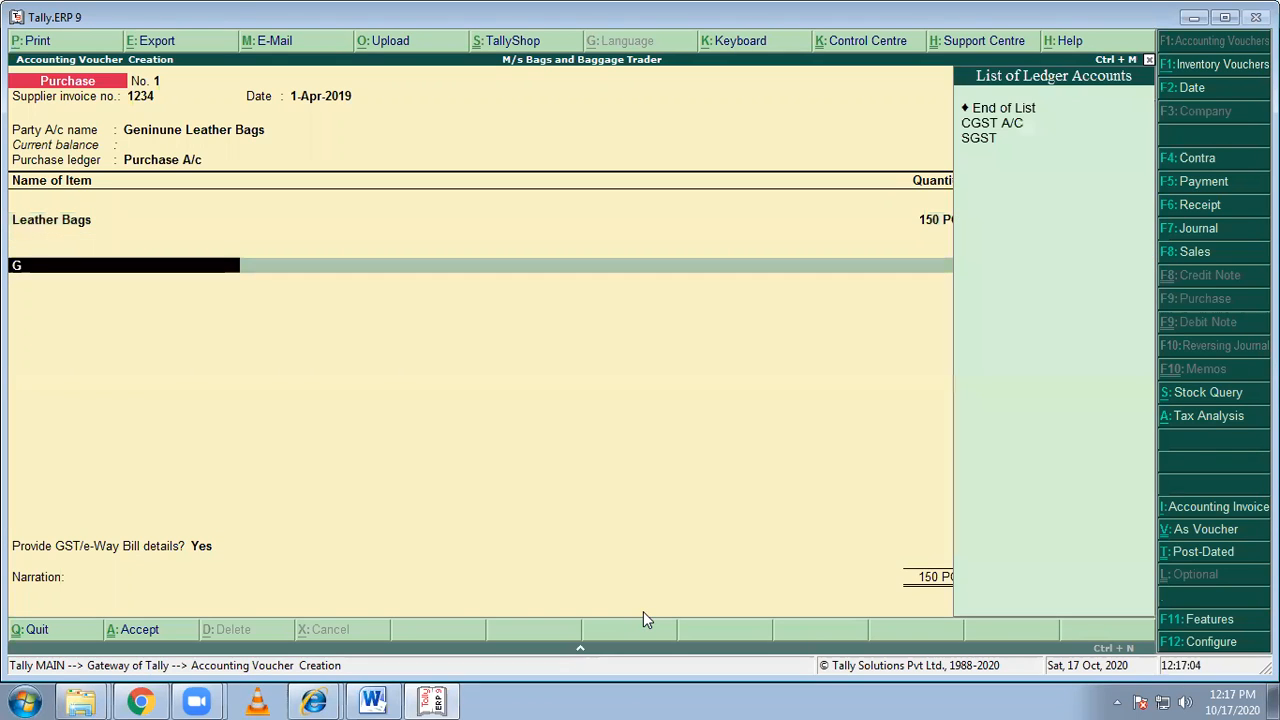
pyautogui.click(1011, 122)
pyautogui.press('Return')
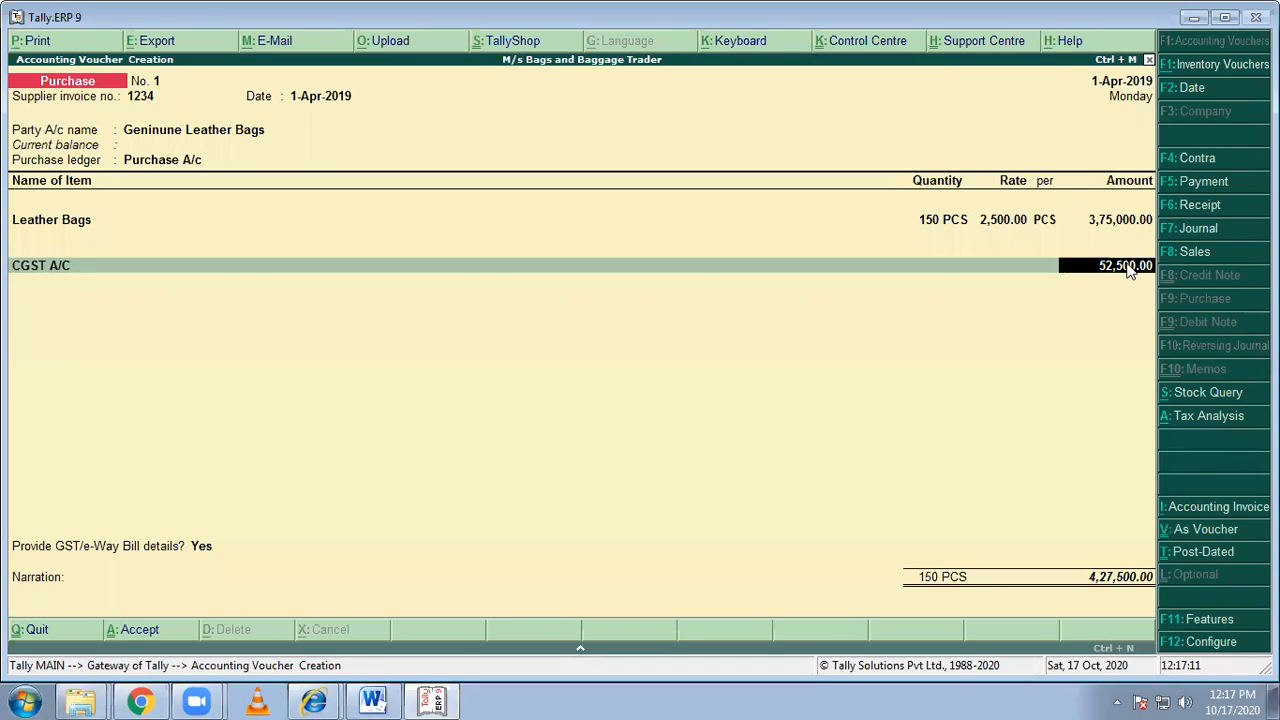
pyautogui.press('Return')
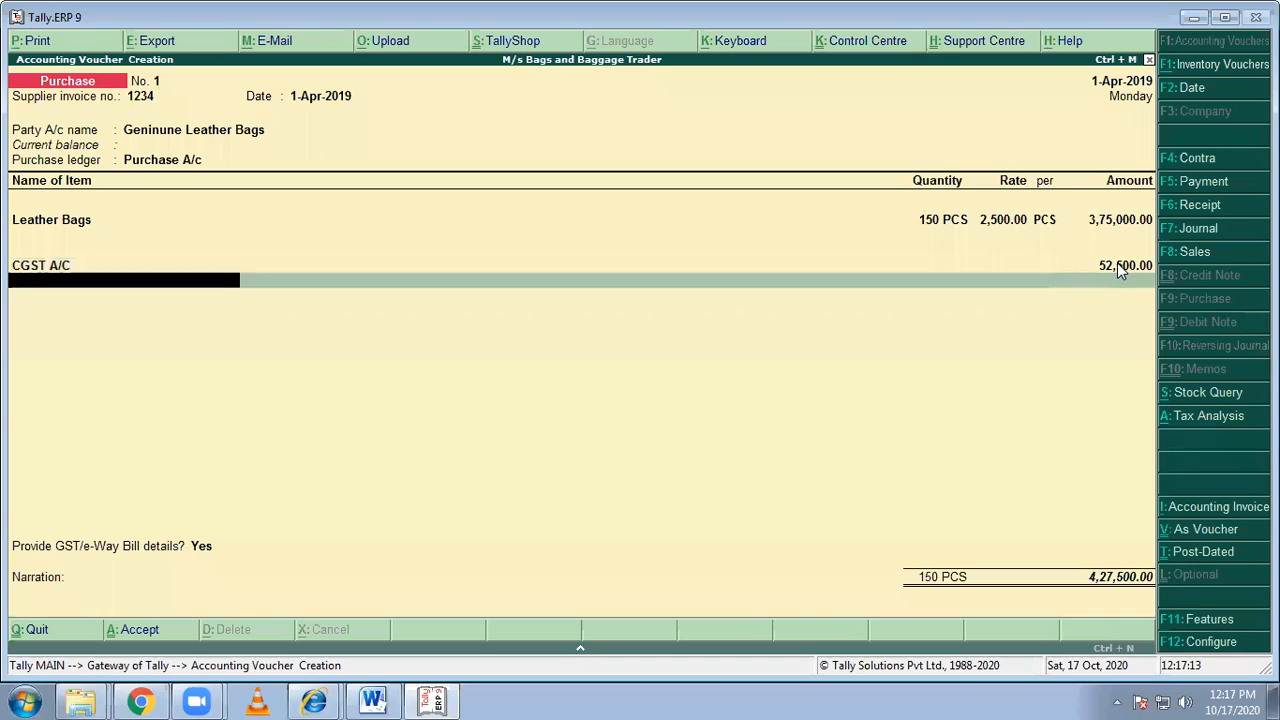
pyautogui.write('S')
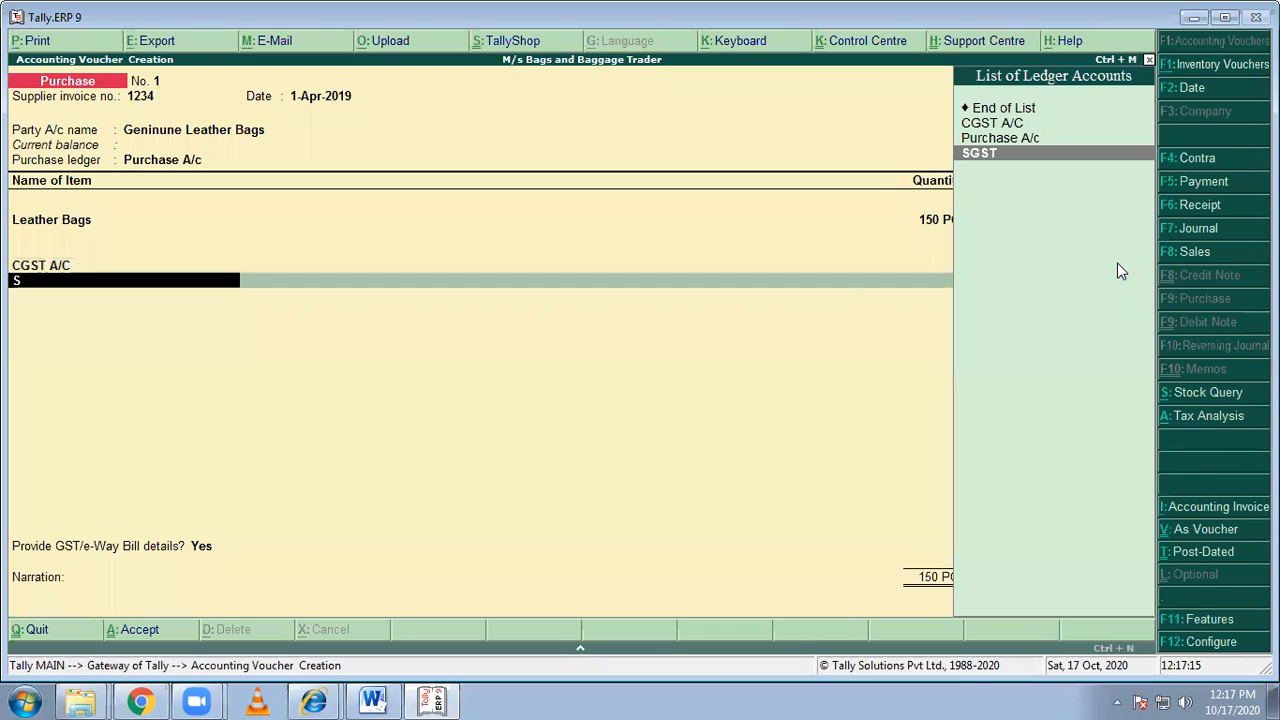
pyautogui.click(1001, 152)
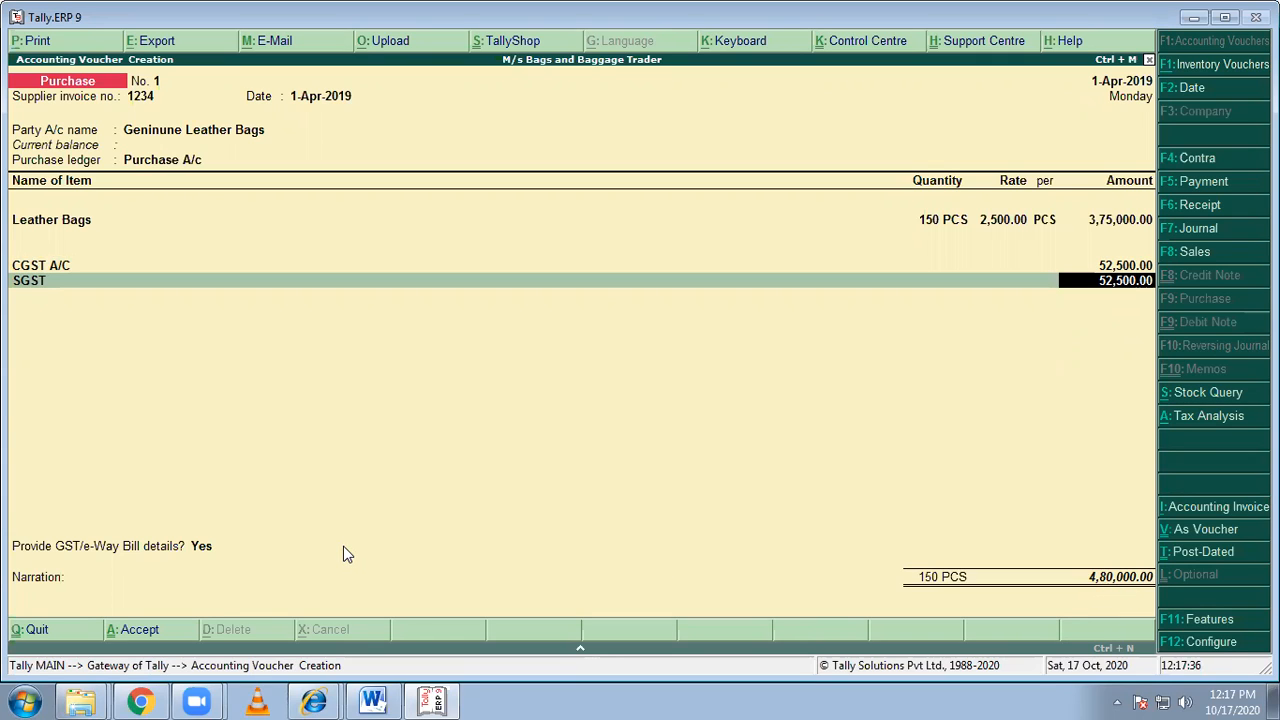
pyautogui.press('Return')
# Keep Provide GST/e-Way Bill details at Yes and accept the e-way bill, consignor and transporter details unchanged.
pyautogui.press('Return')
pyautogui.press('Return')
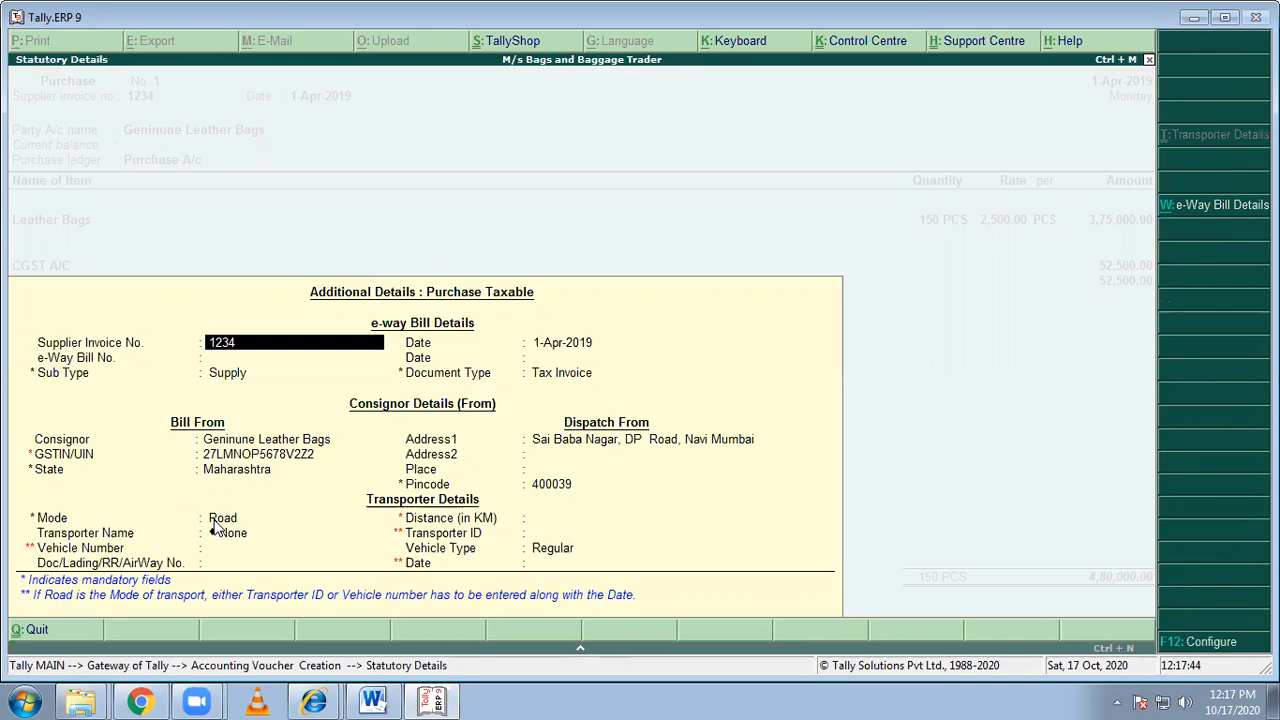
pyautogui.press('Return')
pyautogui.press('Return')
pyautogui.press('Return')
pyautogui.press('Return')
pyautogui.press('Return')
pyautogui.press('Return')
pyautogui.press('Return')
pyautogui.press('Return')
pyautogui.press('Return')
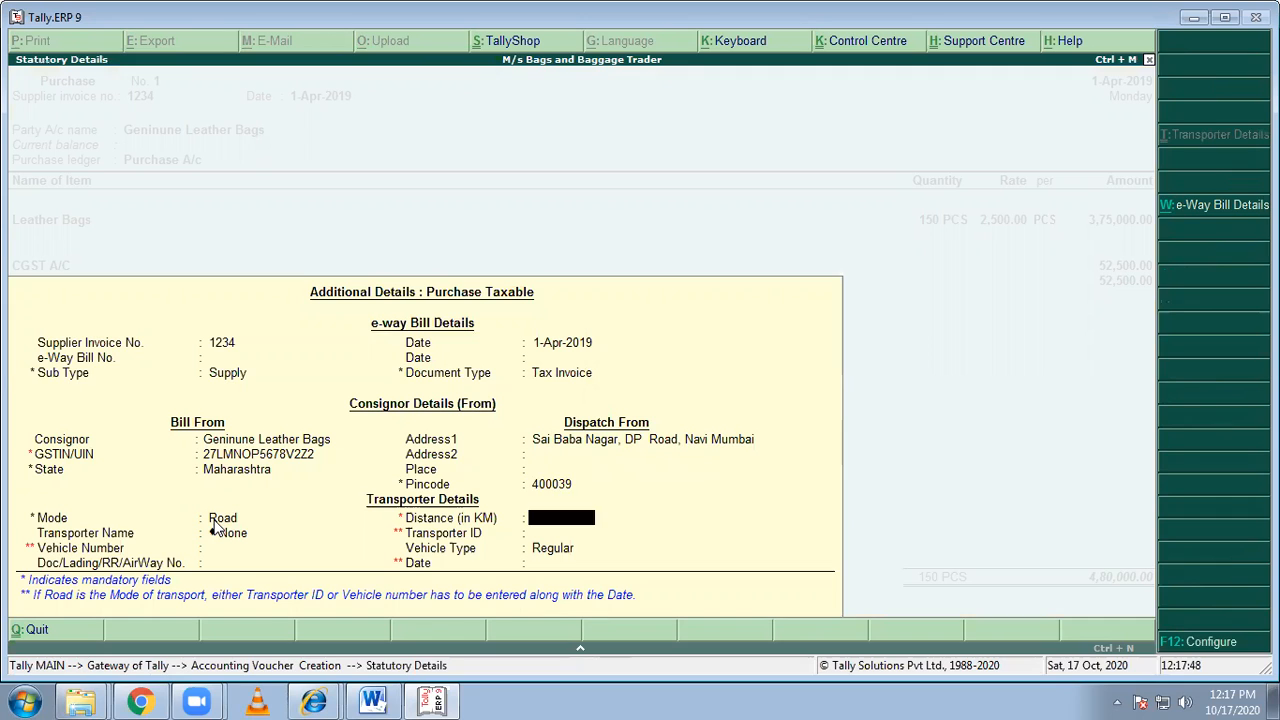
pyautogui.press('Return')
pyautogui.press('Return')
pyautogui.press('Return')
pyautogui.press('Return')
pyautogui.press('Return')
pyautogui.press('Return')
pyautogui.press('Return')
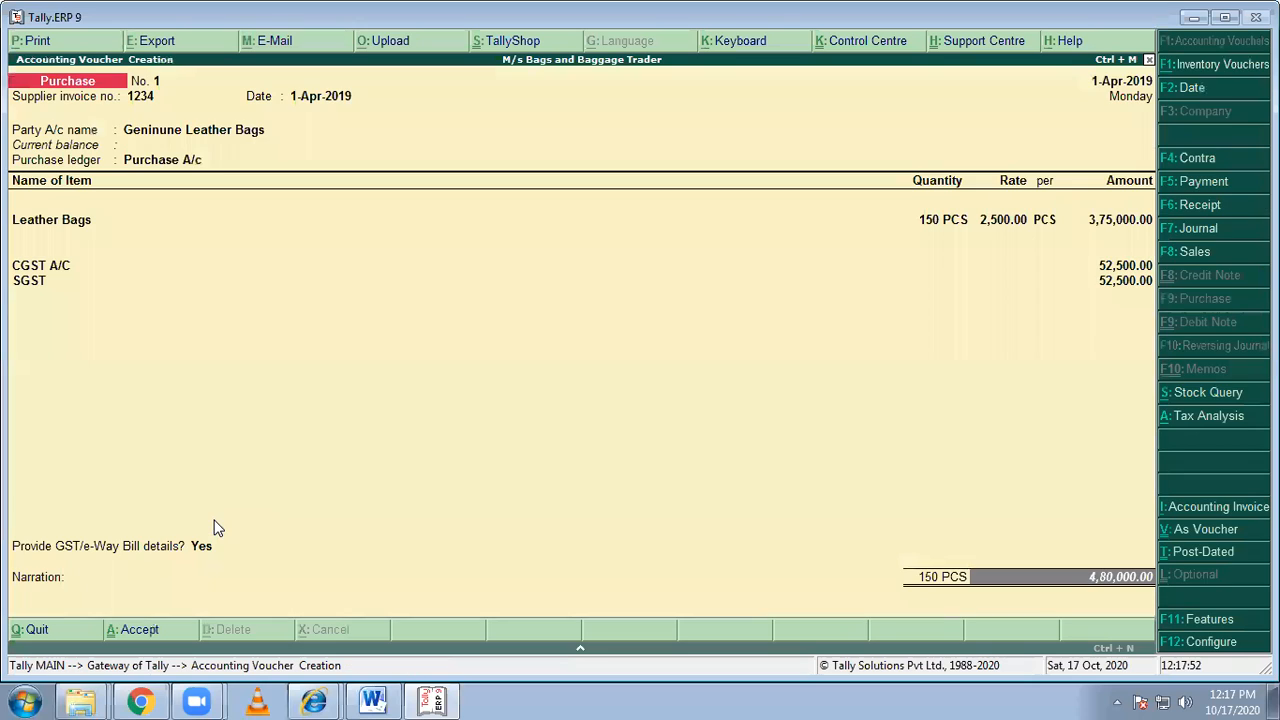
# Enter the purchase voucher's narration as "Being Purchased Handbags @ 28% Gst".
pyautogui.press('Return')
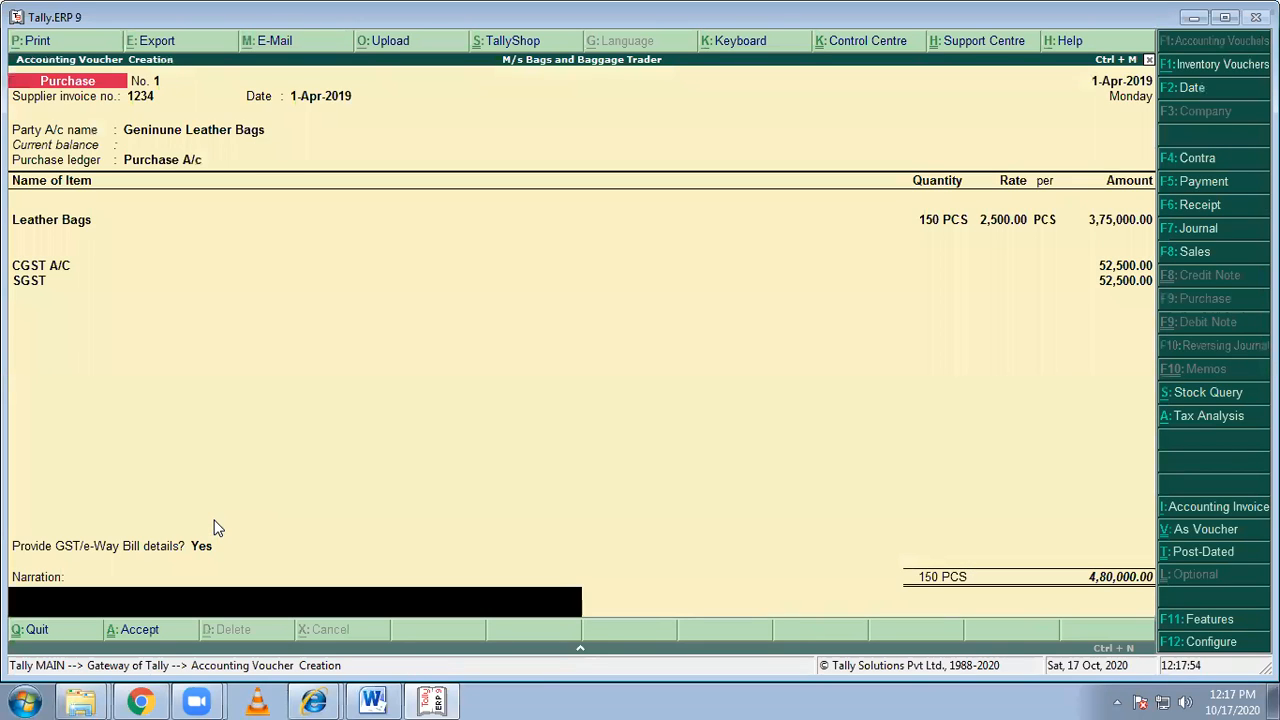
pyautogui.write('Being  PURchased')
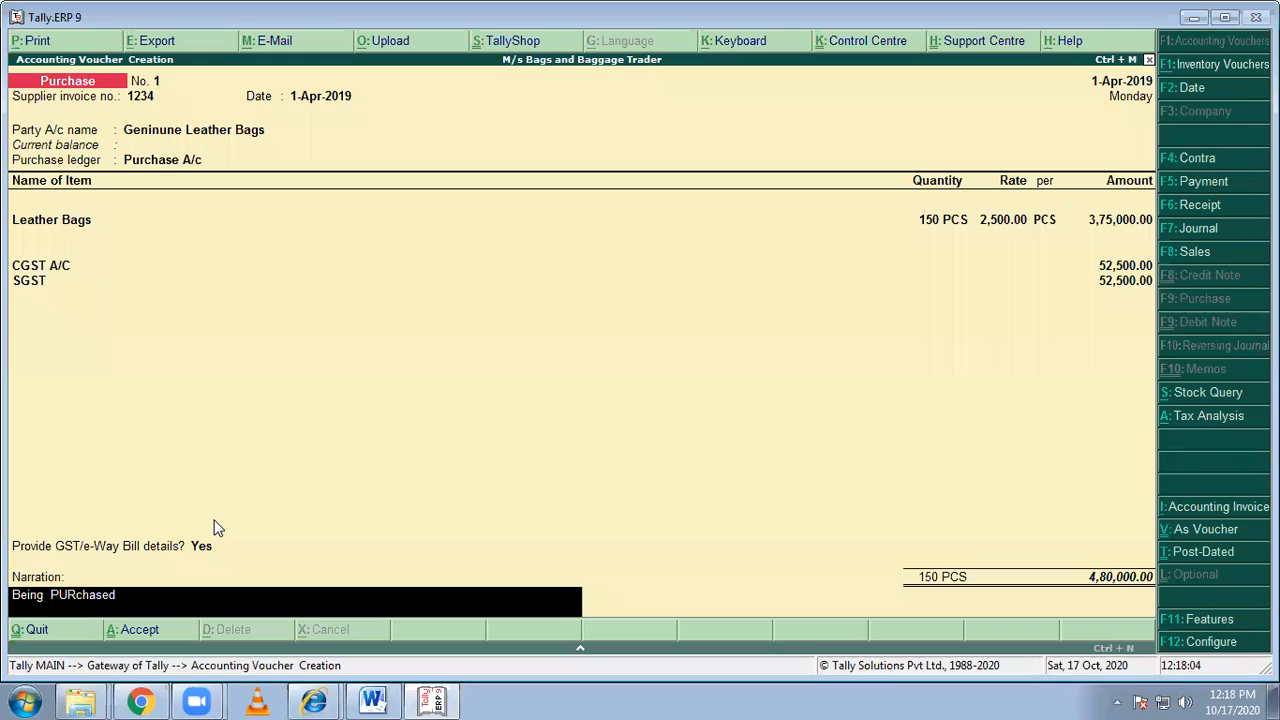
pyautogui.press('BackSpace')
pyautogui.press('BackSpace')
pyautogui.press('BackSpace')
pyautogui.press('BackSpace')
pyautogui.press('BackSpace')
pyautogui.press('BackSpace')
pyautogui.press('BackSpace')
pyautogui.press('BackSpace')
pyautogui.write('u')
pyautogui.write('rchased H')
pyautogui.write('andb')
pyautogui.write('age')
pyautogui.press('BackSpace')
pyautogui.write('s @')
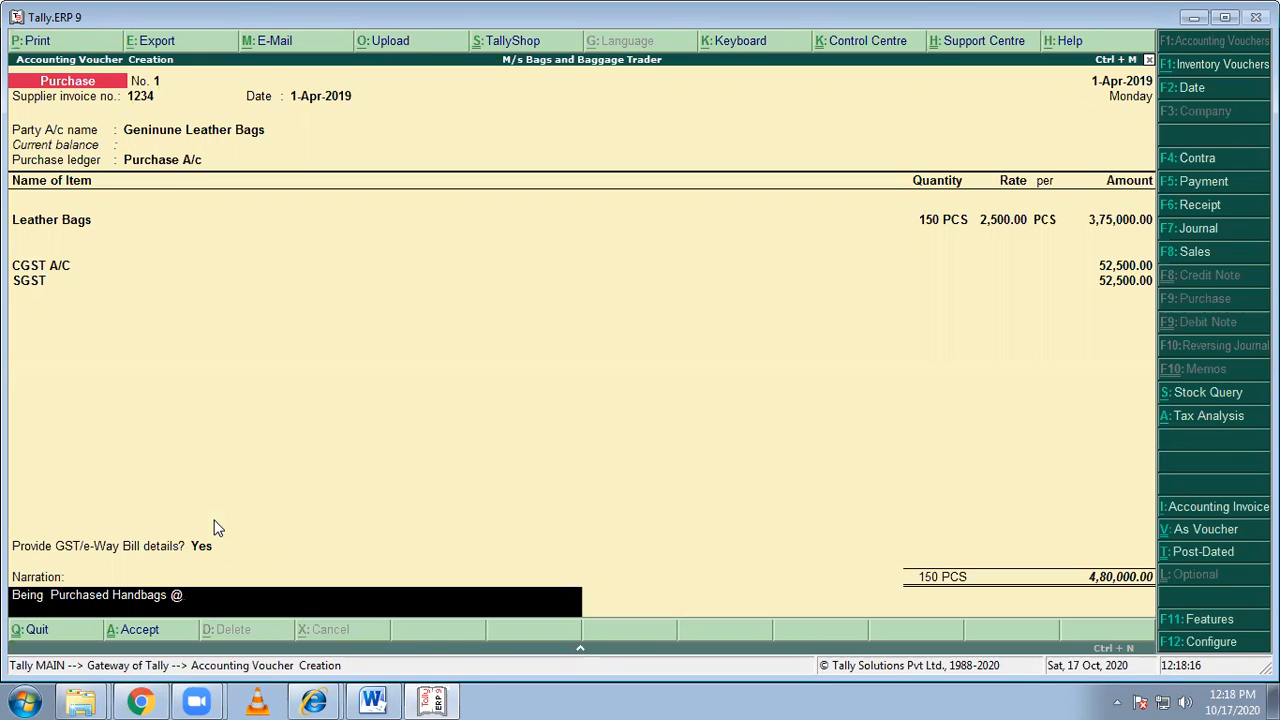
pyautogui.write('28% Gst')
# Confirm the narration, dismiss the tax amount warning and save the purchase voucher.
pyautogui.press('Return')
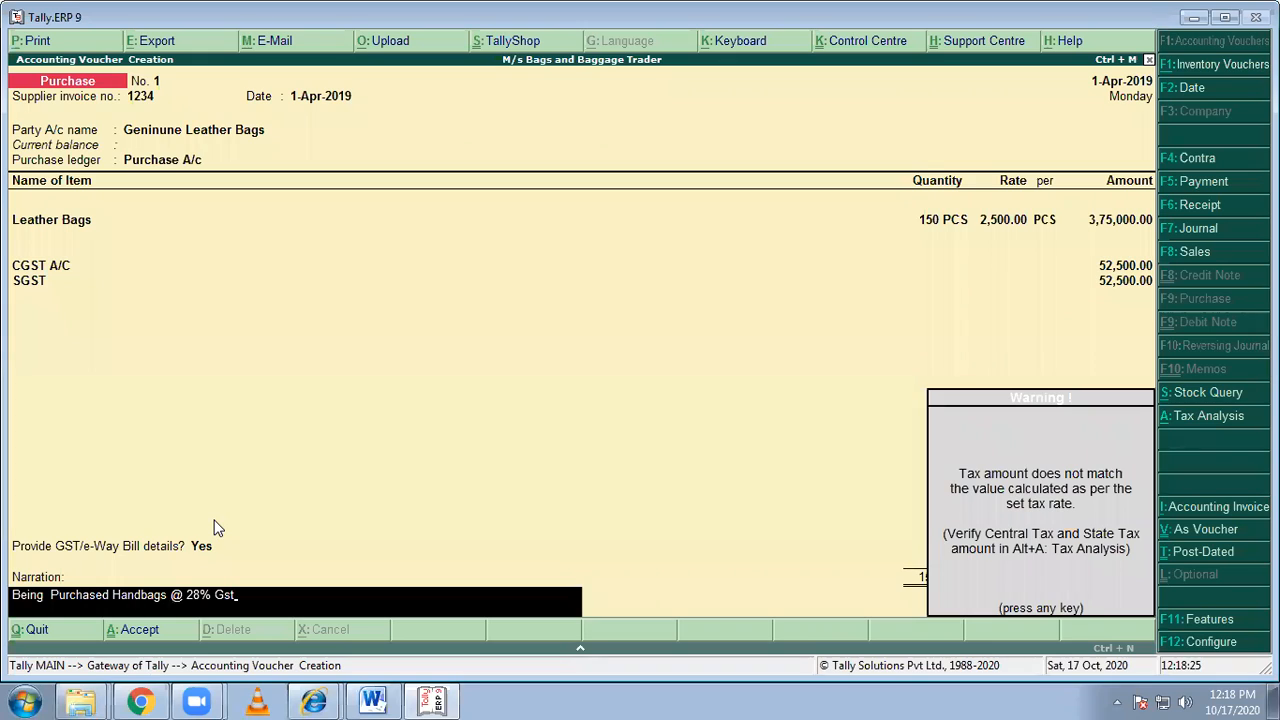
pyautogui.press('Return')
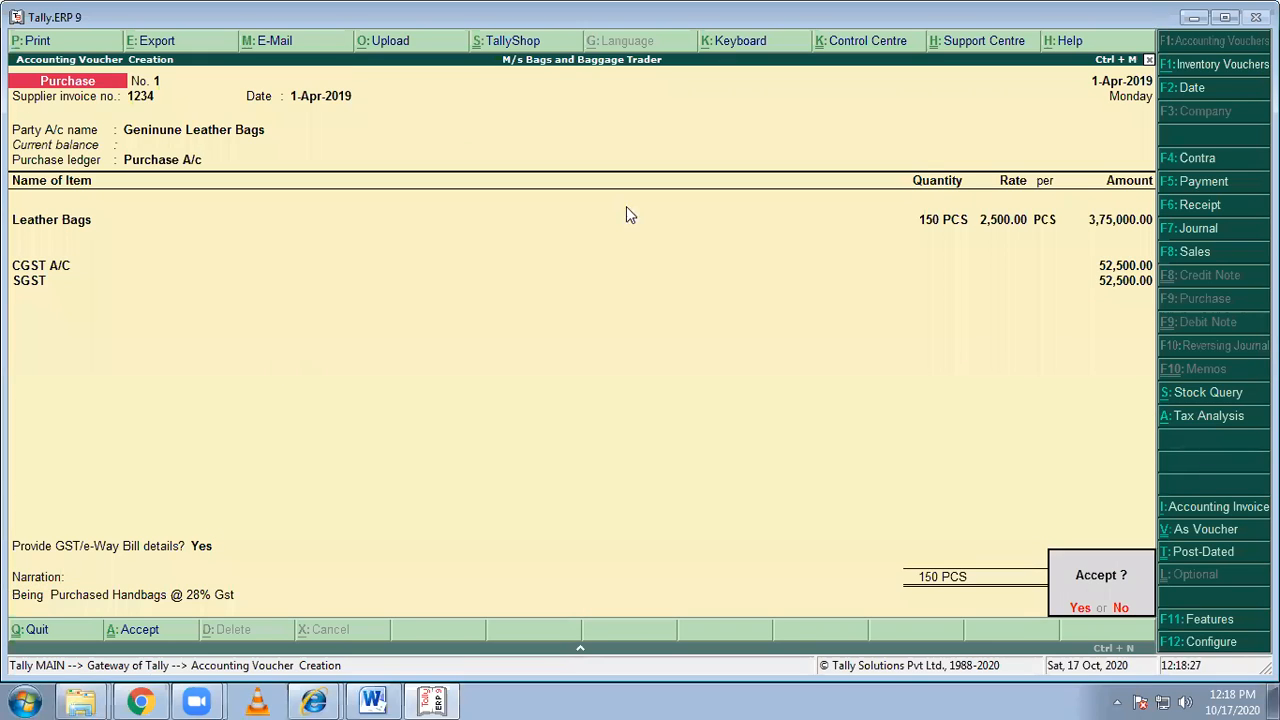
pyautogui.click(1084, 610)
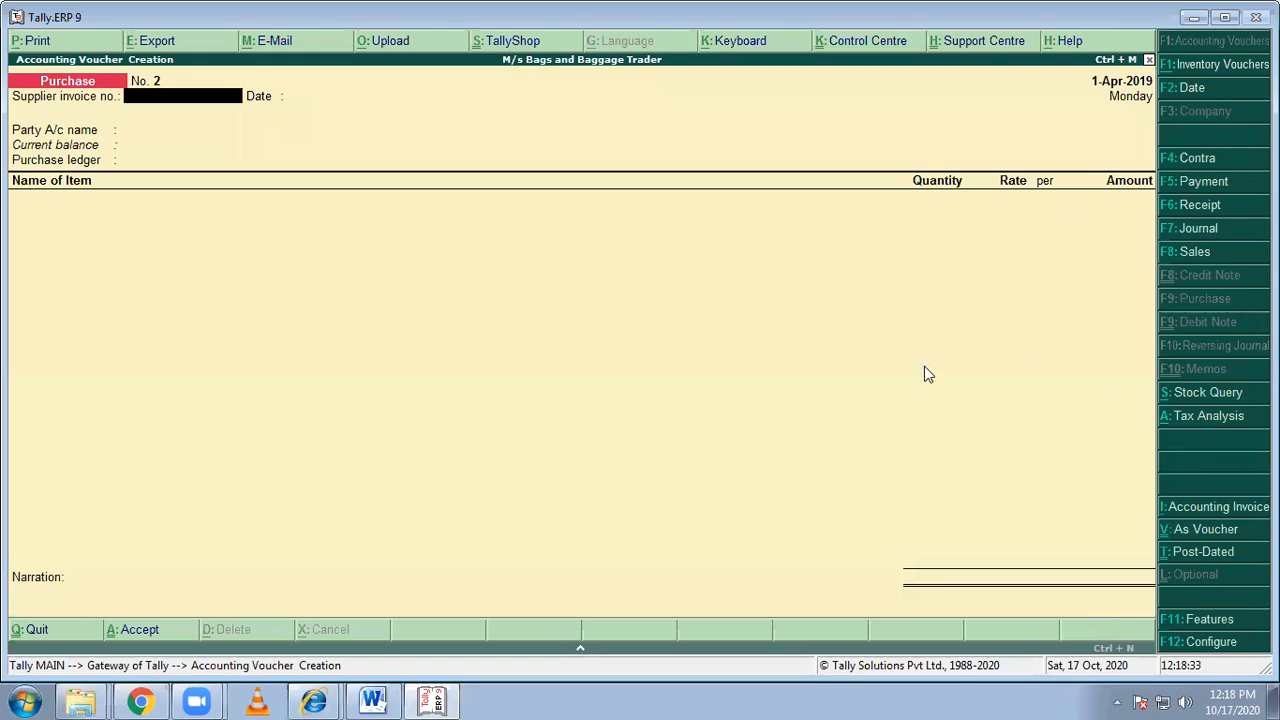
# Start a sales voucher with reference number 12334 and choose M/s Shoppers Stock as the party account.
pyautogui.click(1186, 257)
pyautogui.write('12334')
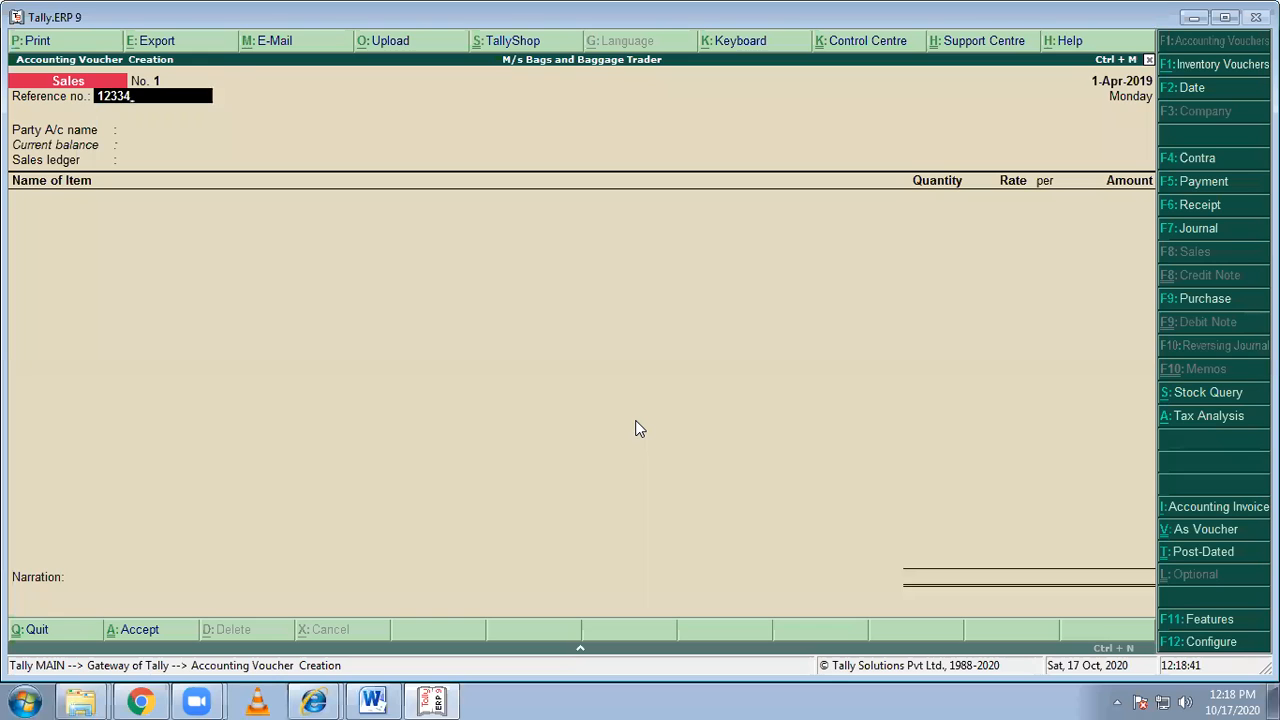
pyautogui.press('Return')
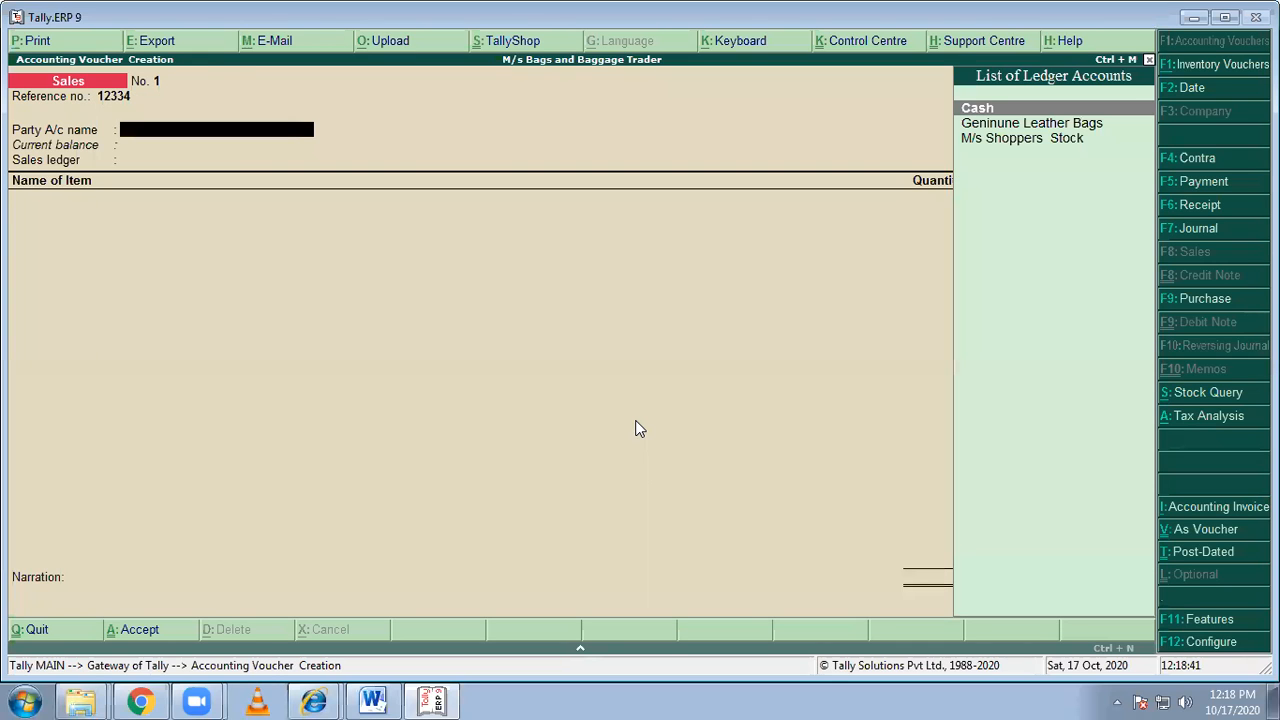
pyautogui.click(1058, 140)
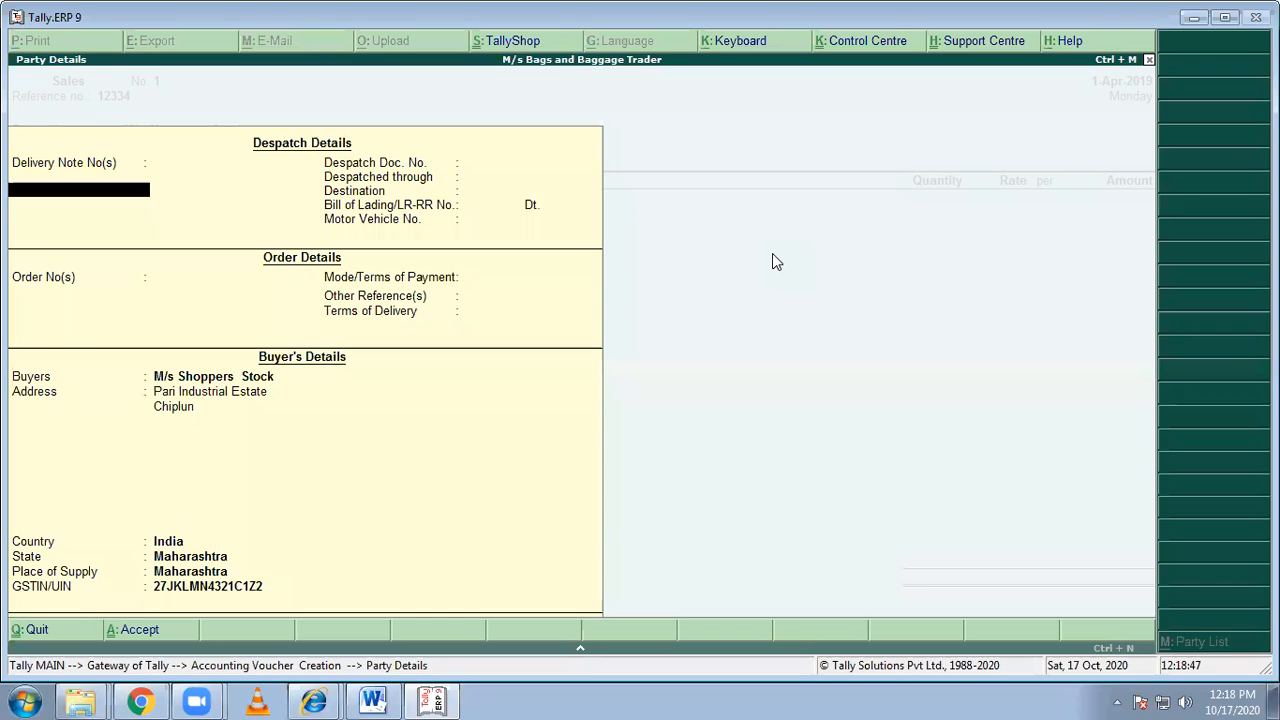
# Switch to the GST SOP document in Word and examine the despatch and order details shown for the sales voucher's party.
pyautogui.moveTo(341, 688)
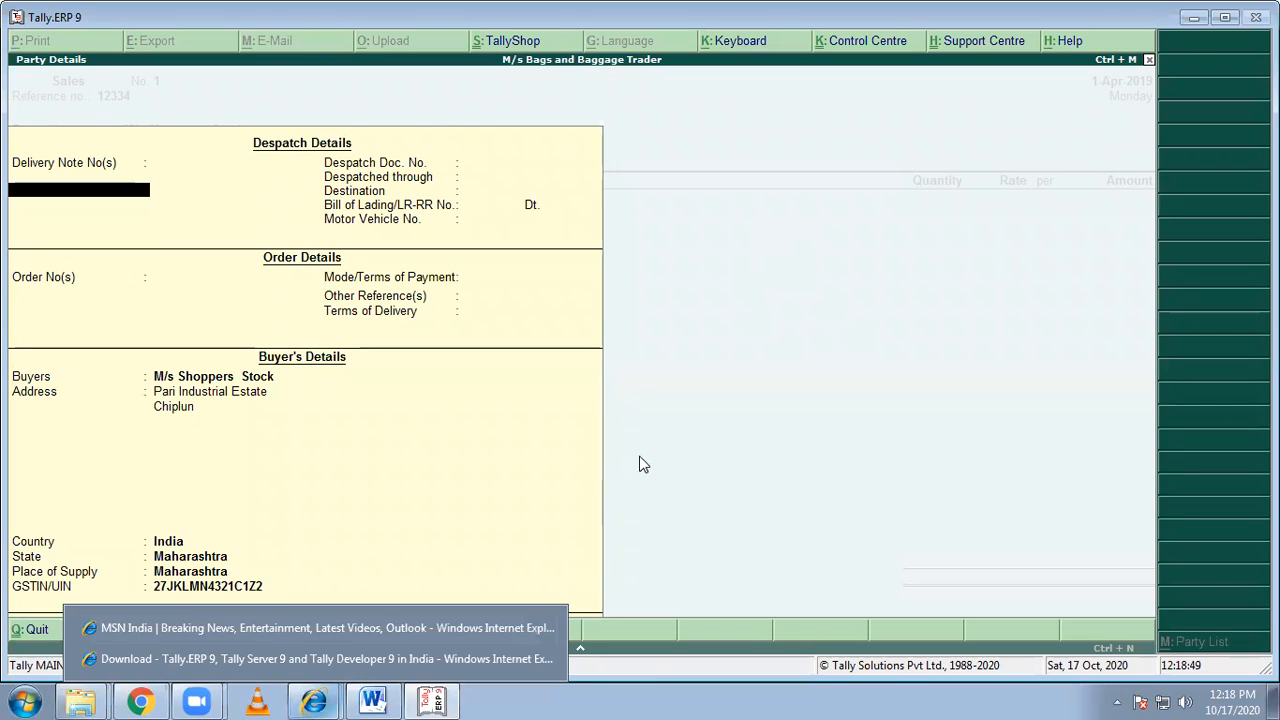
pyautogui.click(372, 698)
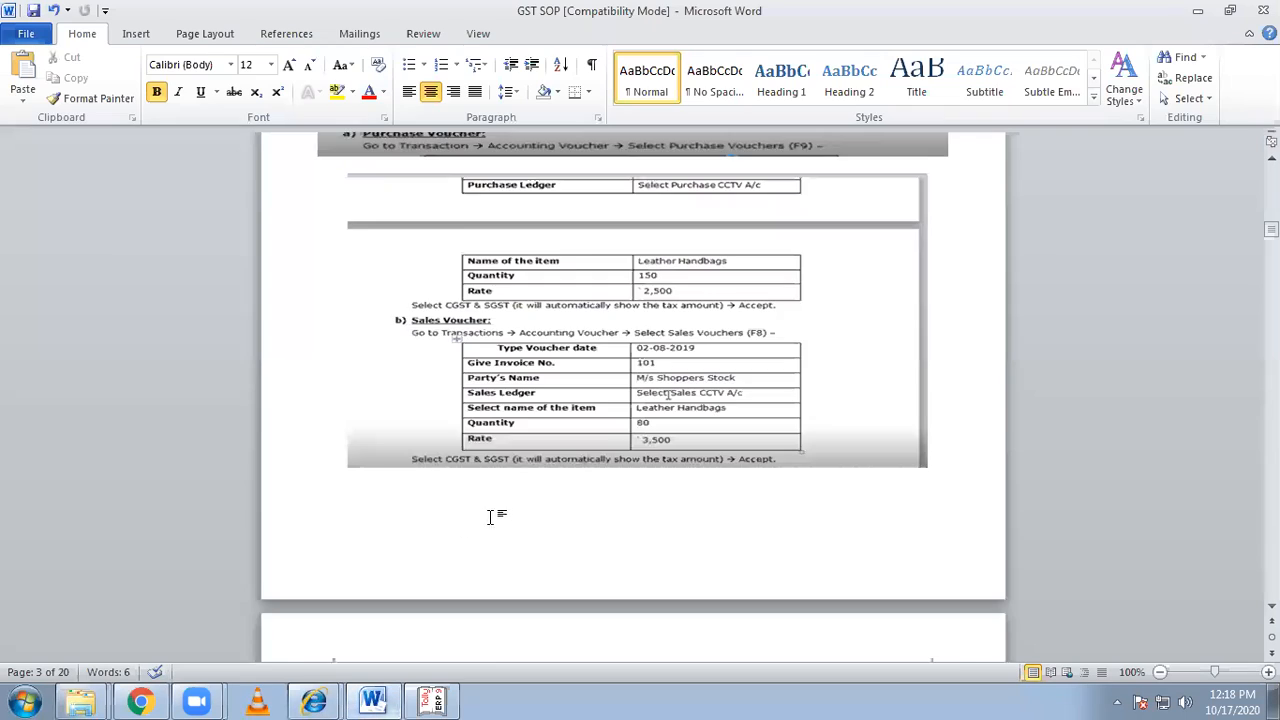
pyautogui.scroll(-15, 534, 490)
pyautogui.scroll(-20, 545, 510)
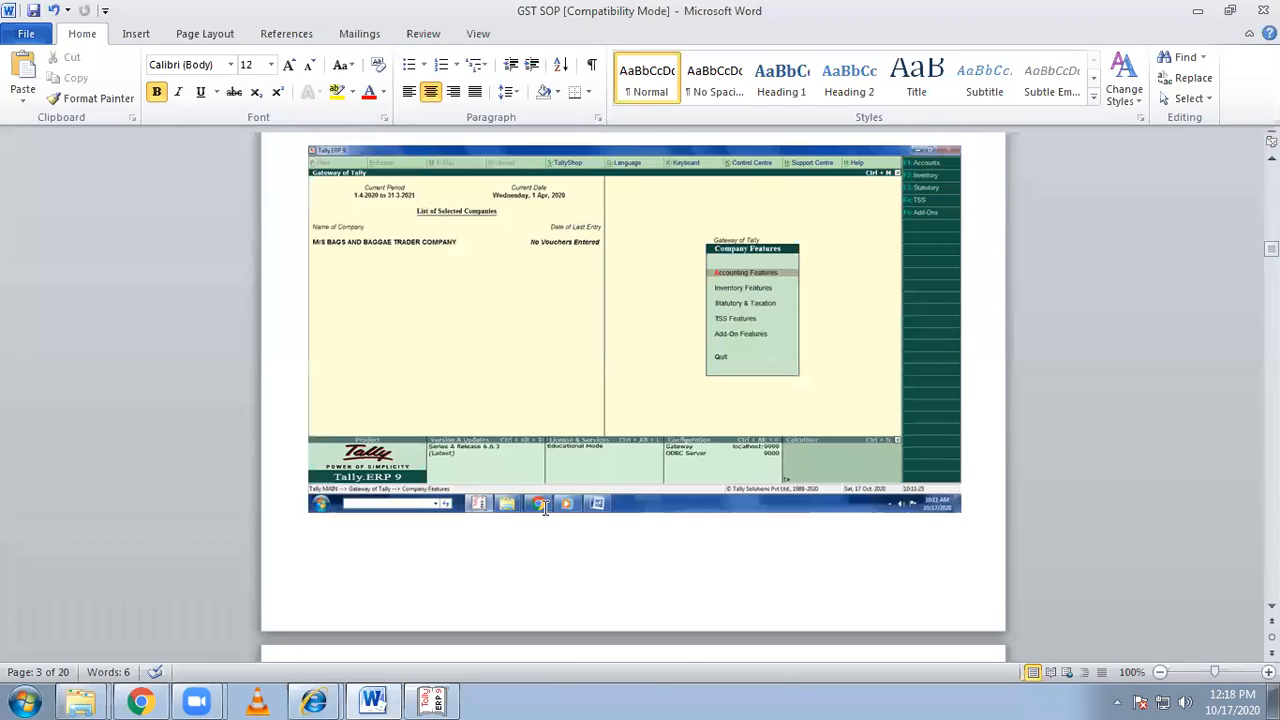
pyautogui.scroll(-10, 568, 512)
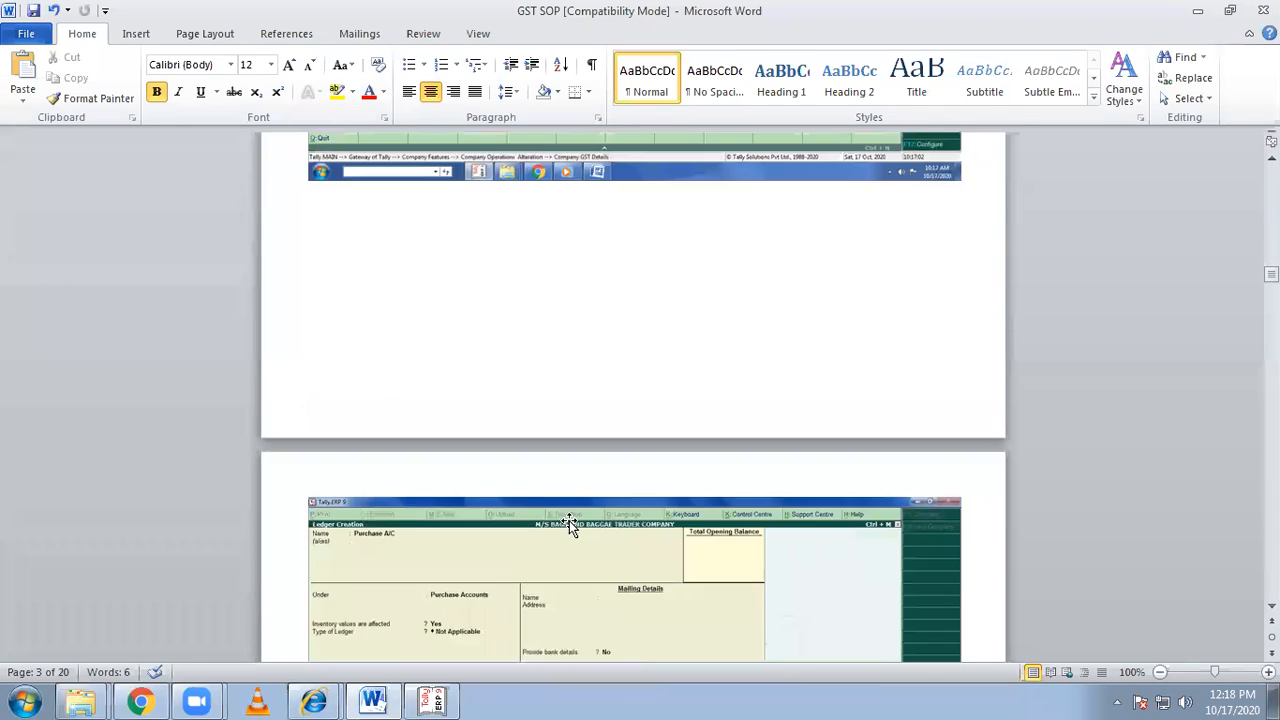
pyautogui.scroll(-10, 633, 507)
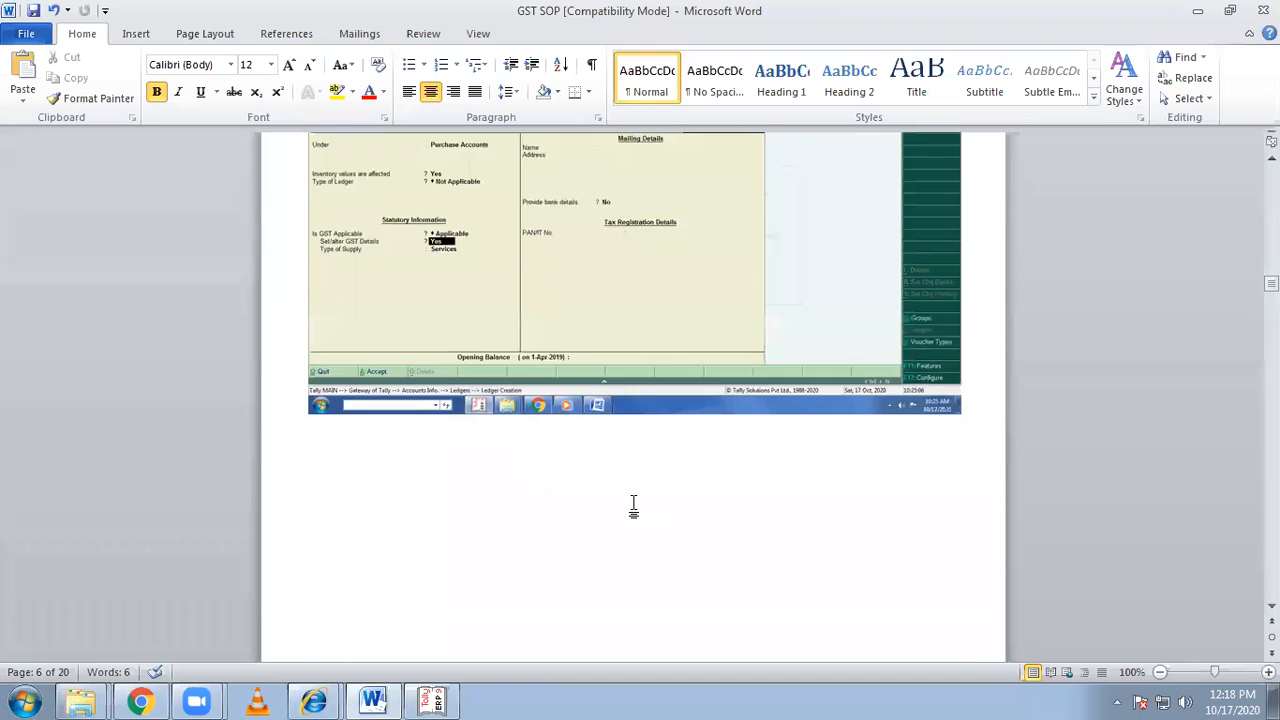
pyautogui.scroll(-12, 629, 503)
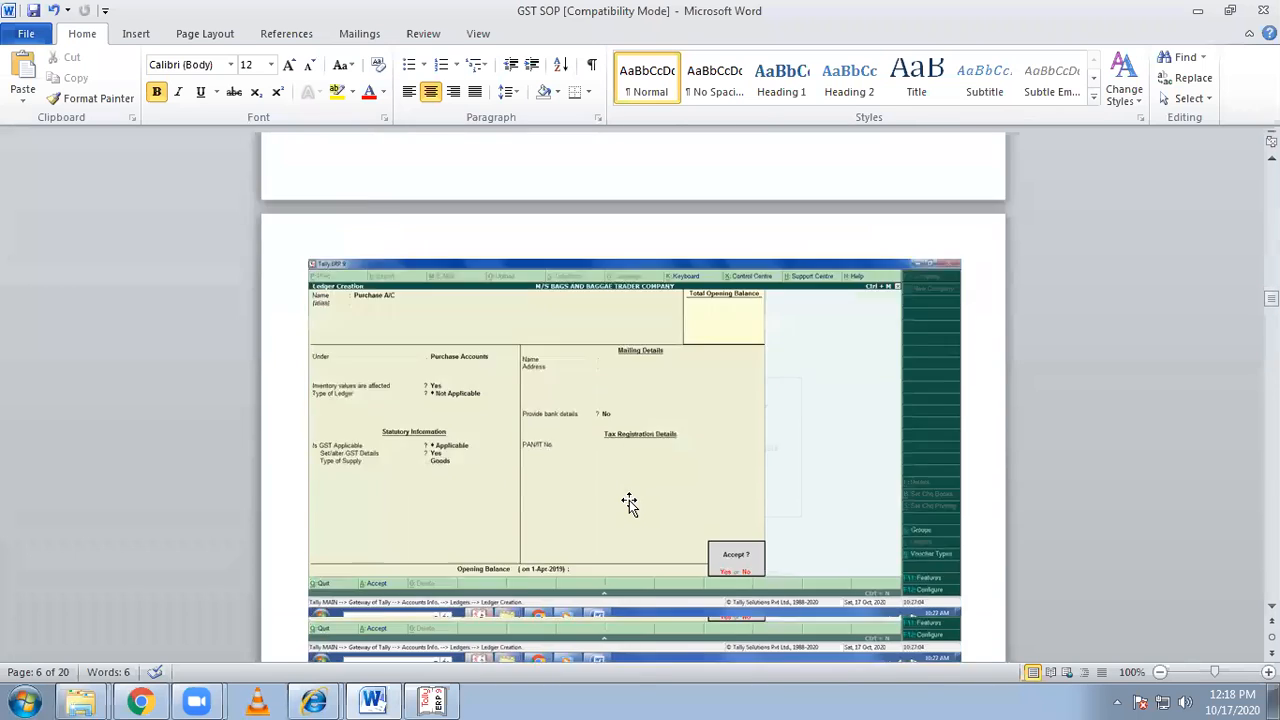
pyautogui.scroll(-12, 629, 500)
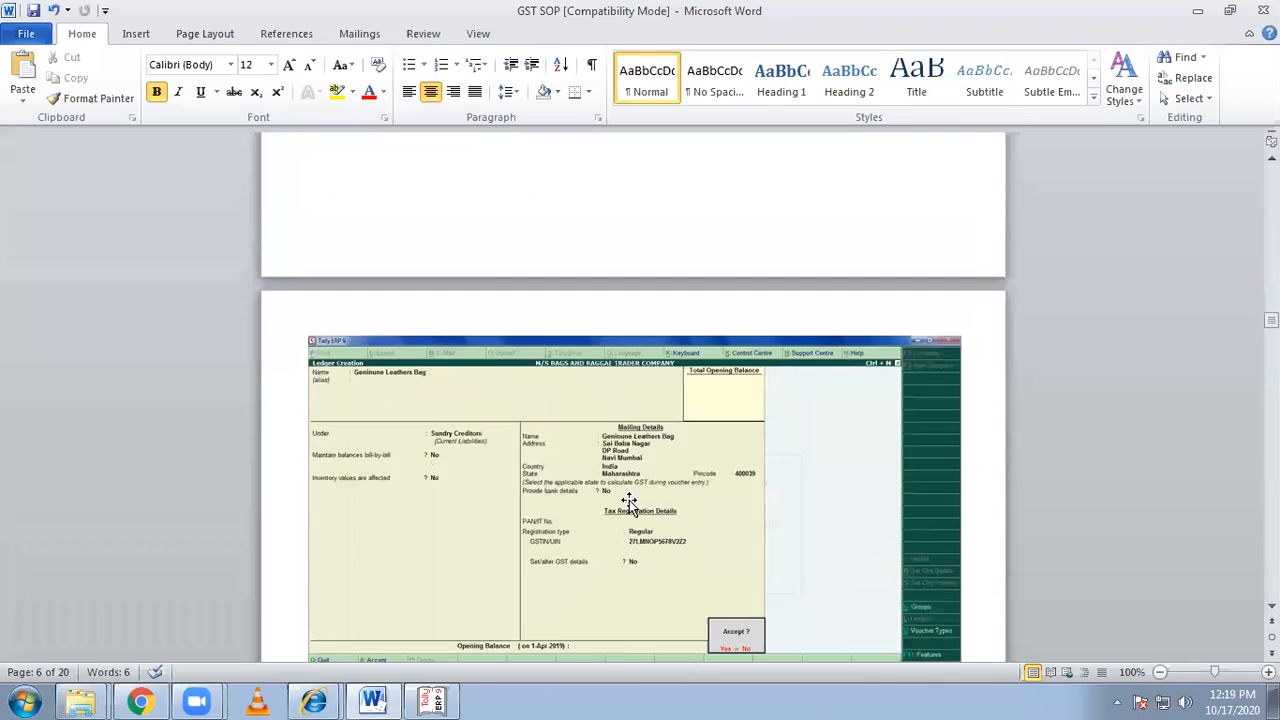
pyautogui.scroll(-3, 630, 500)
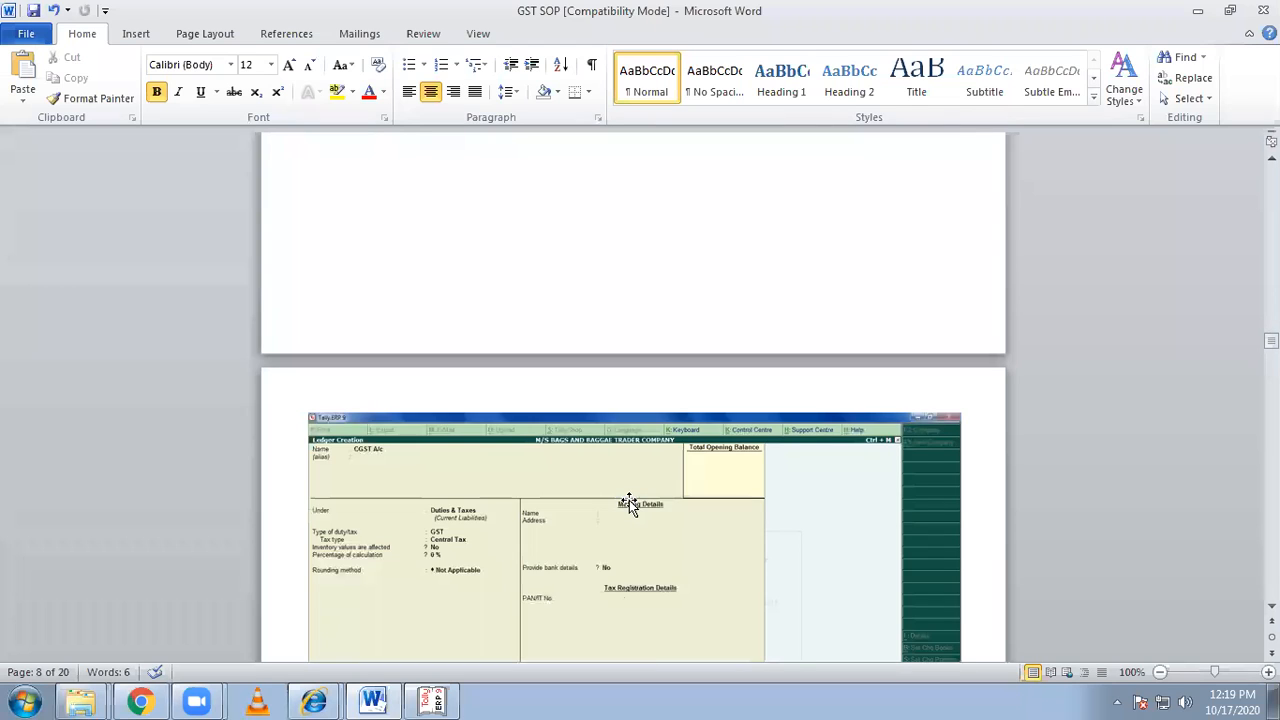
pyautogui.scroll(-3, 629, 500)
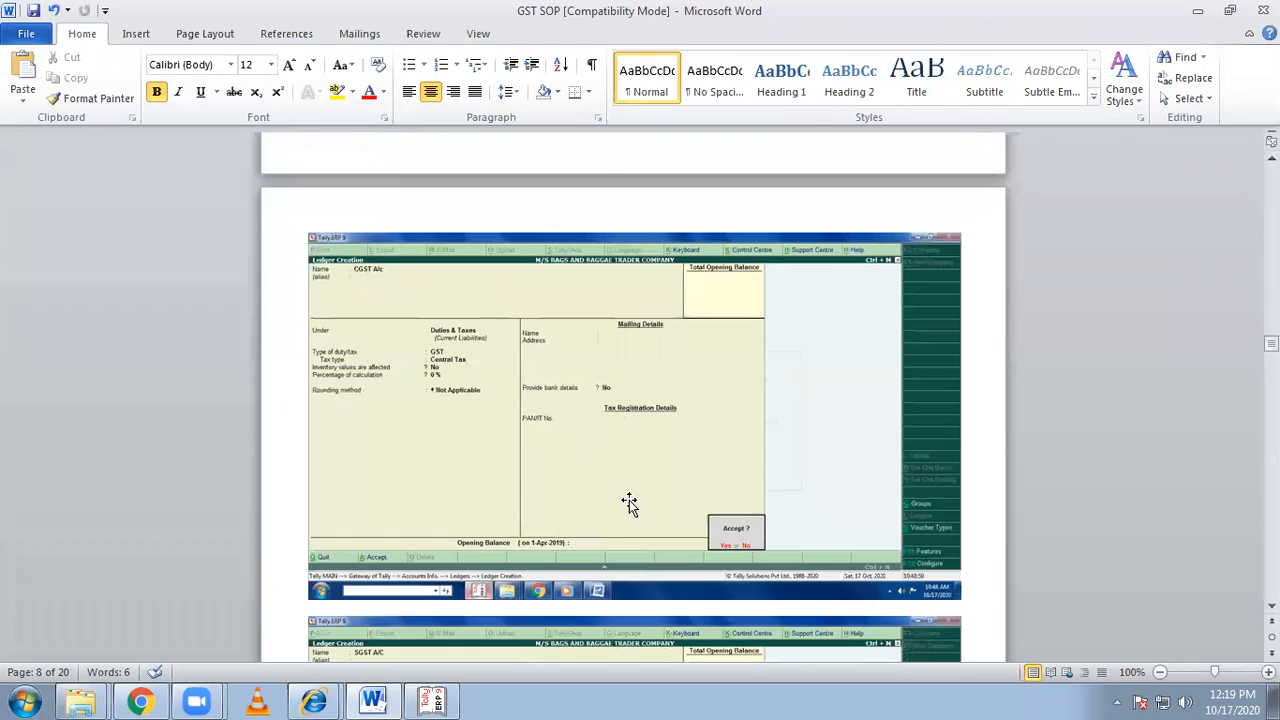
pyautogui.scroll(-3, 629, 503)
pyautogui.scroll(-3, 629, 503)
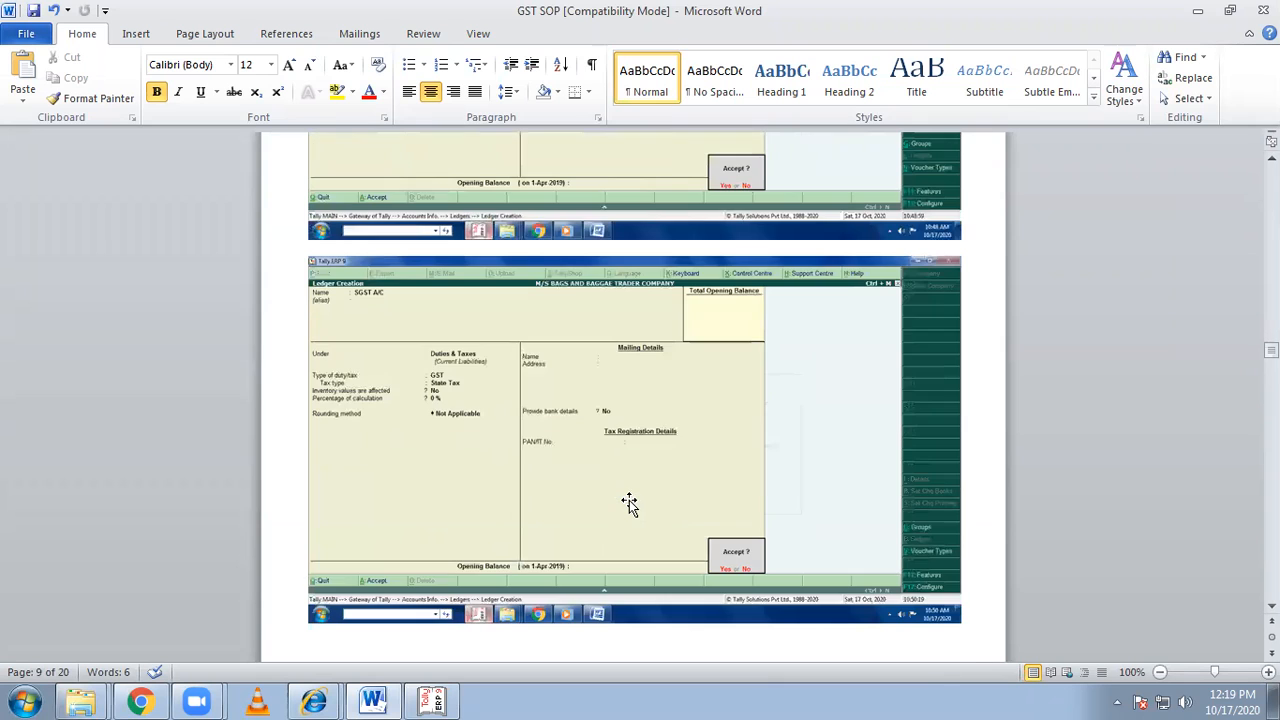
pyautogui.scroll(-9, 629, 503)
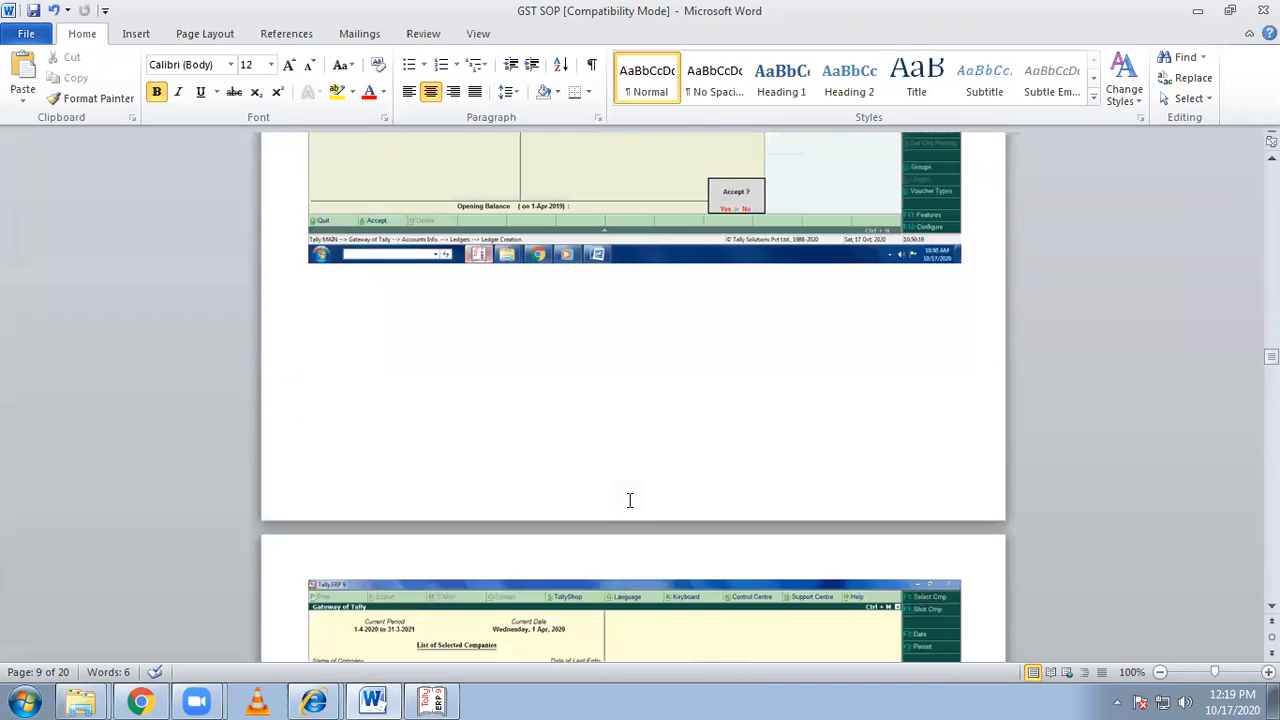
pyautogui.scroll(-20, 629, 503)
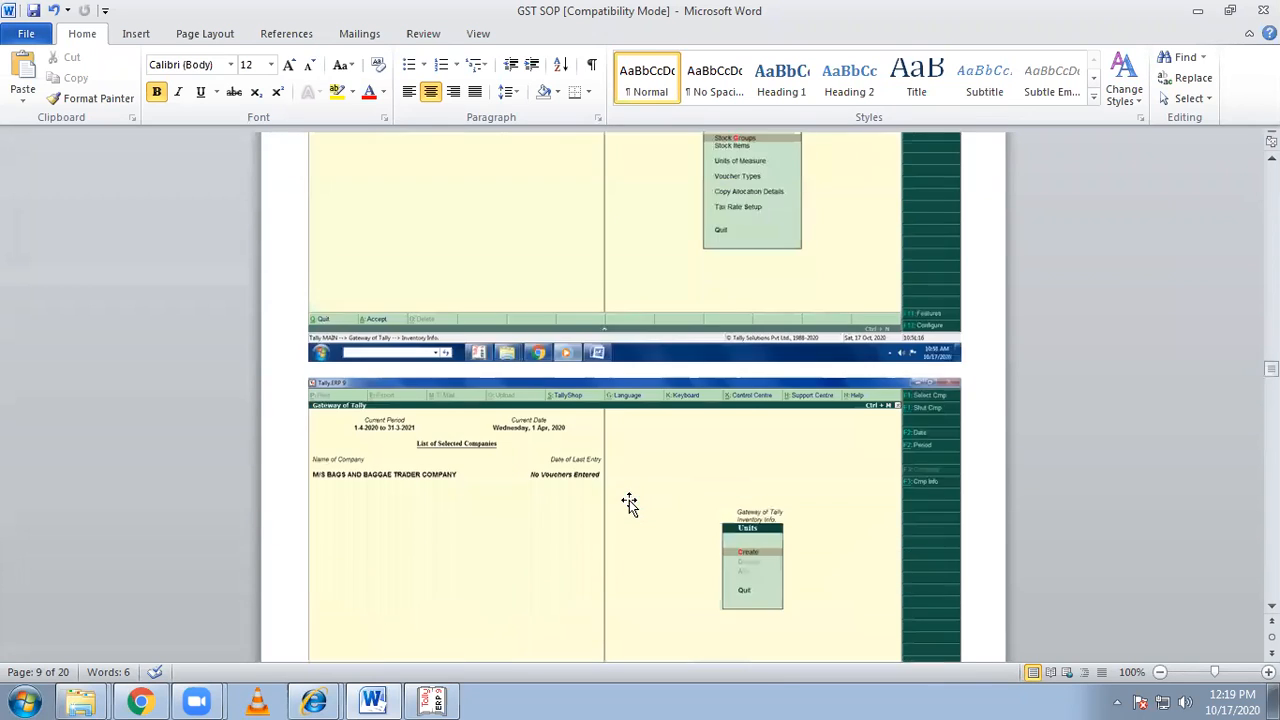
pyautogui.scroll(-14, 627, 500)
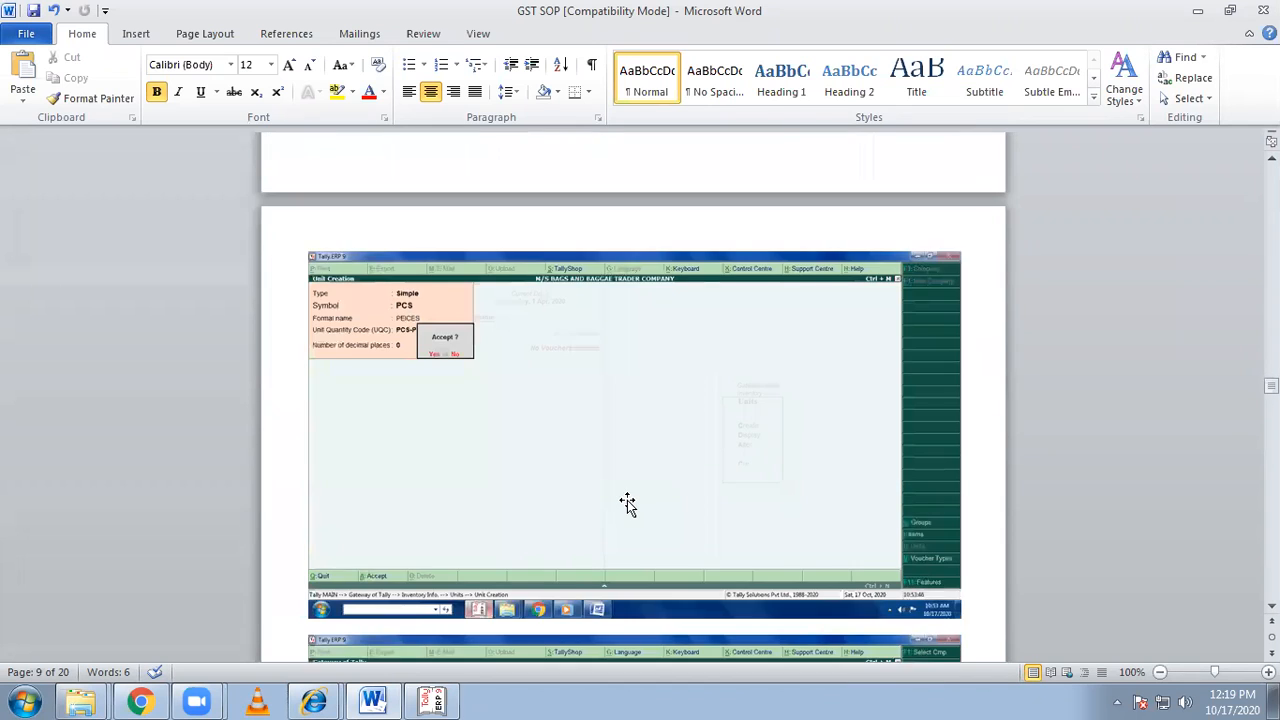
pyautogui.scroll(-15, 650, 485)
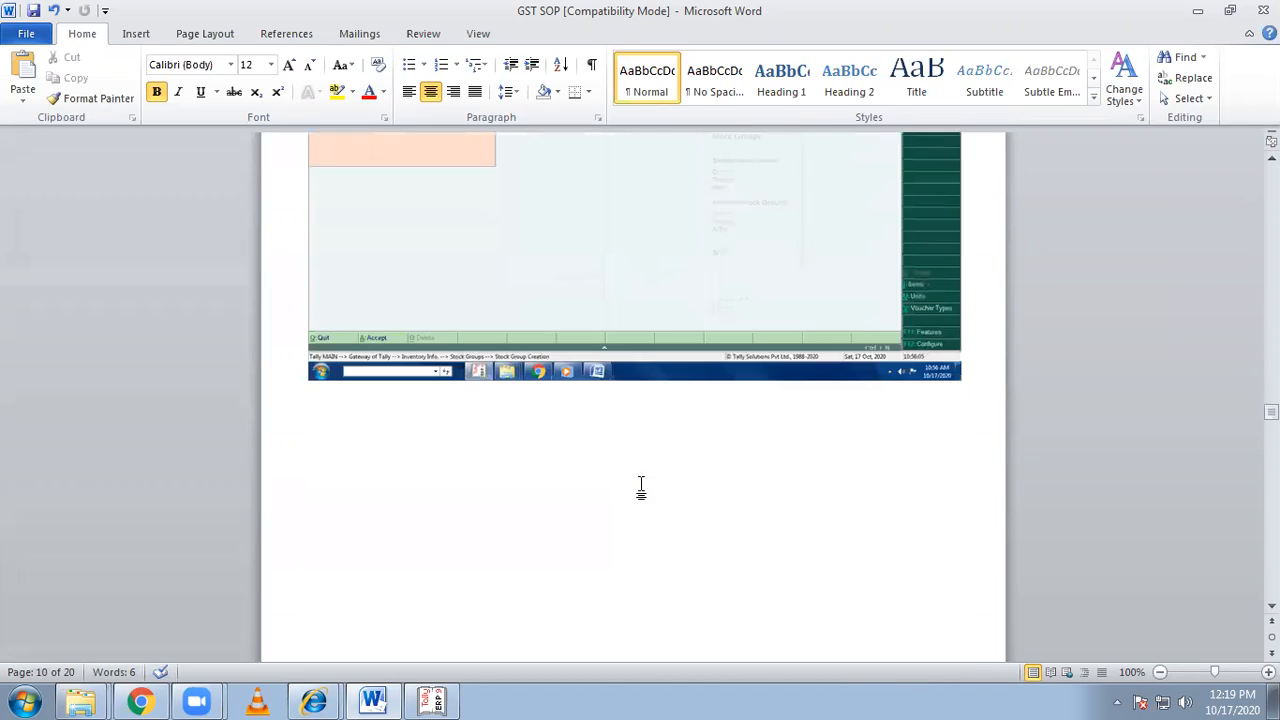
pyautogui.scroll(-15, 638, 488)
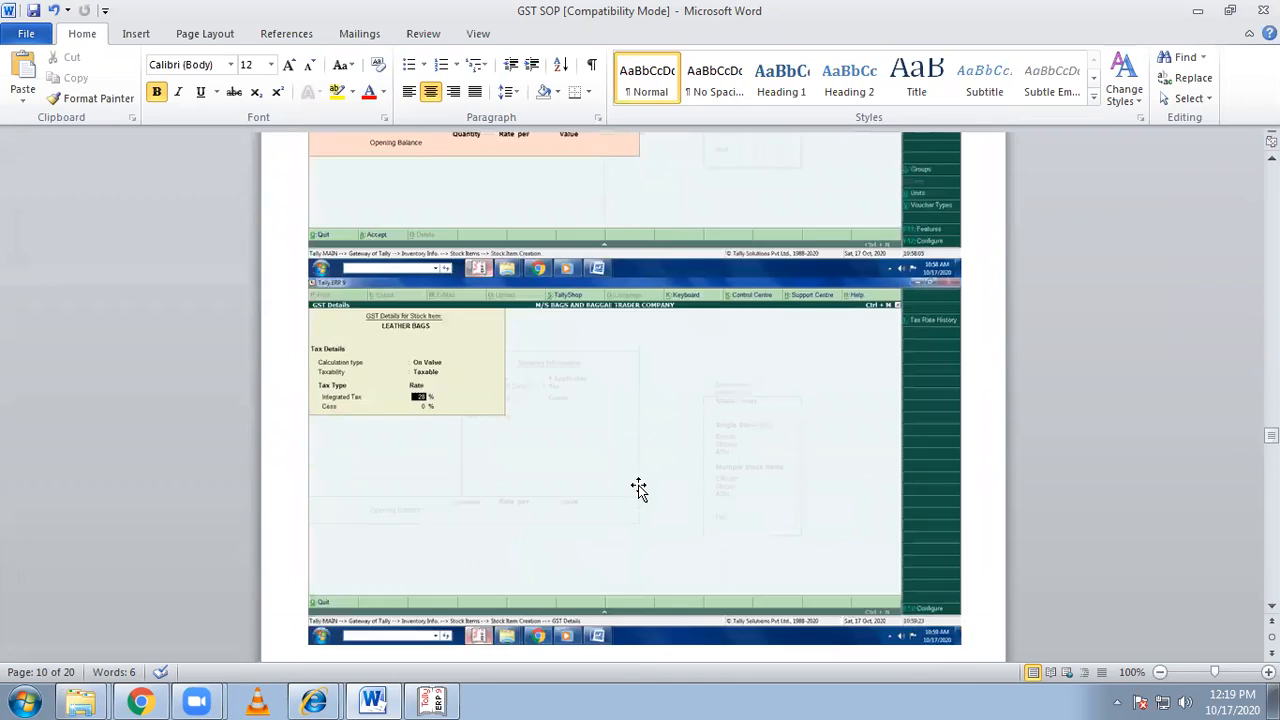
pyautogui.scroll(-8, 638, 488)
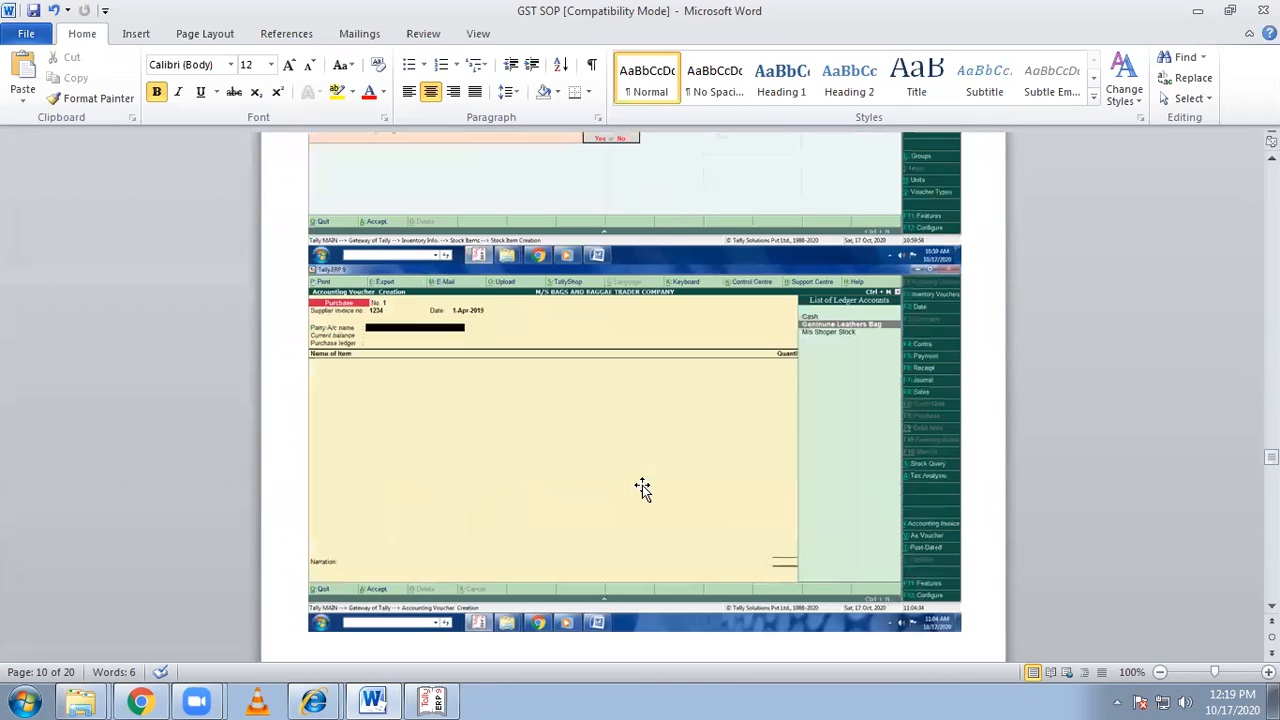
pyautogui.scroll(-15, 642, 488)
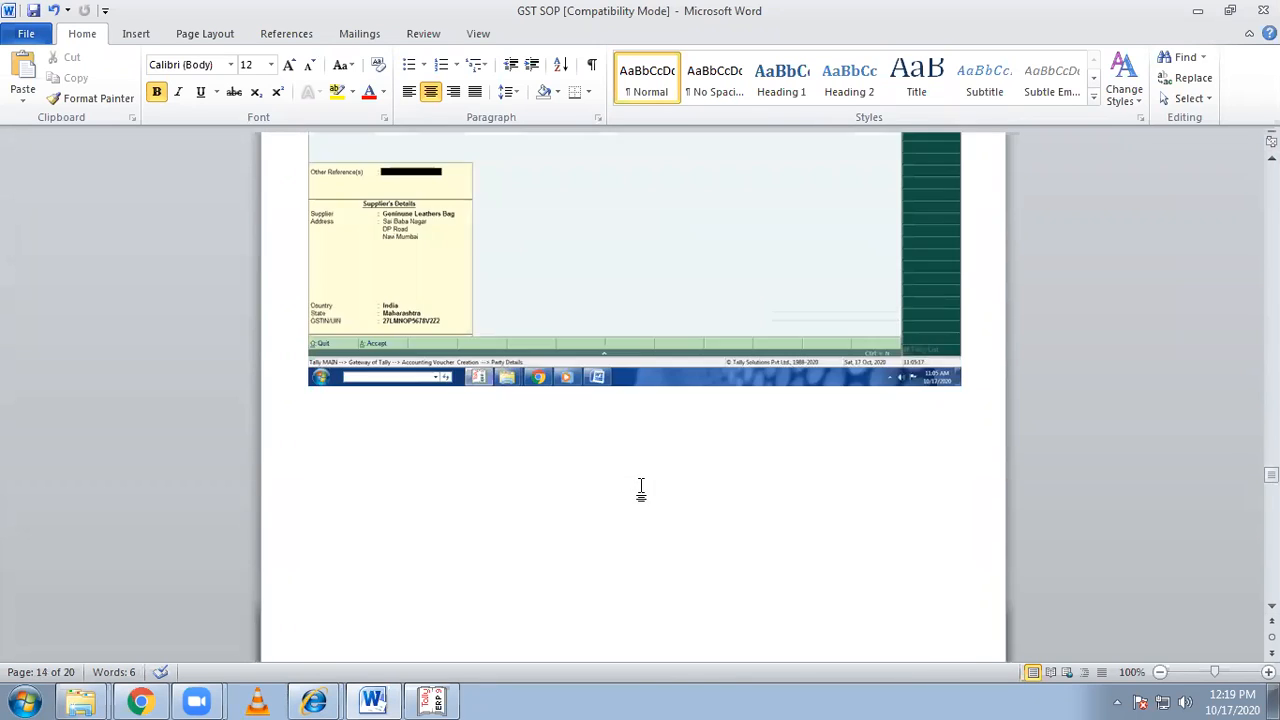
pyautogui.scroll(-6, 641, 488)
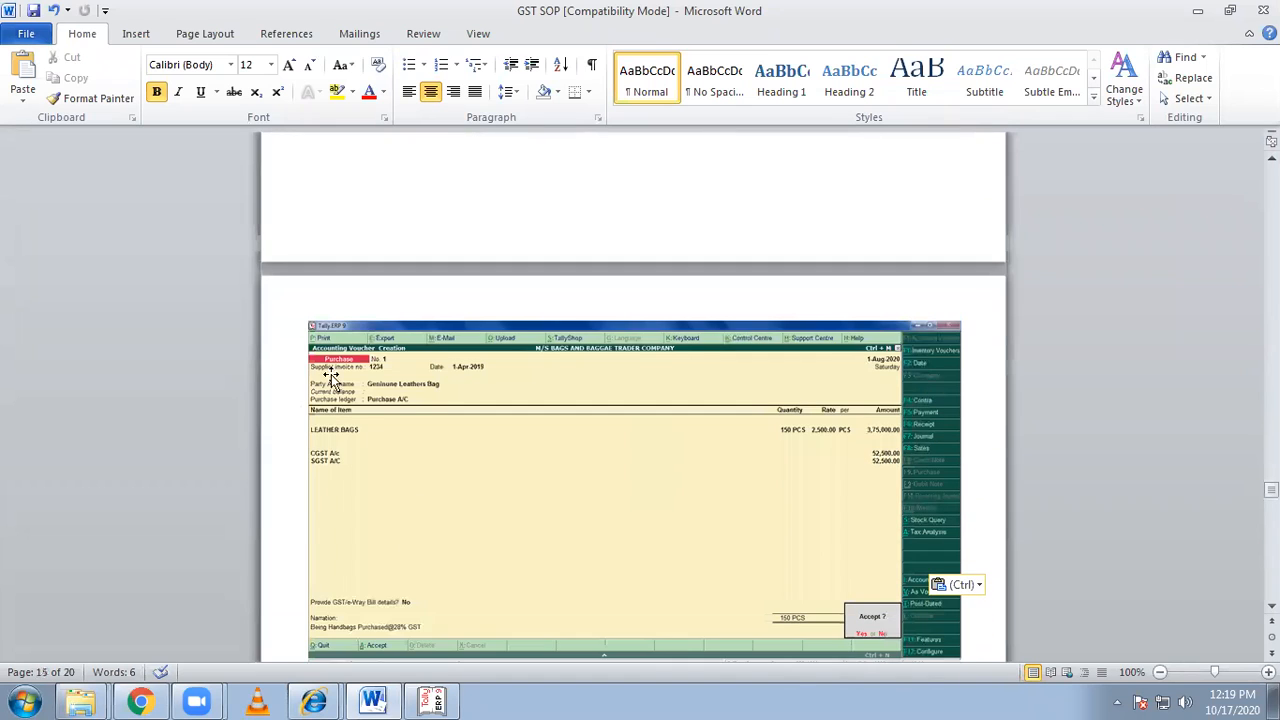
pyautogui.scroll(-8, 416, 398)
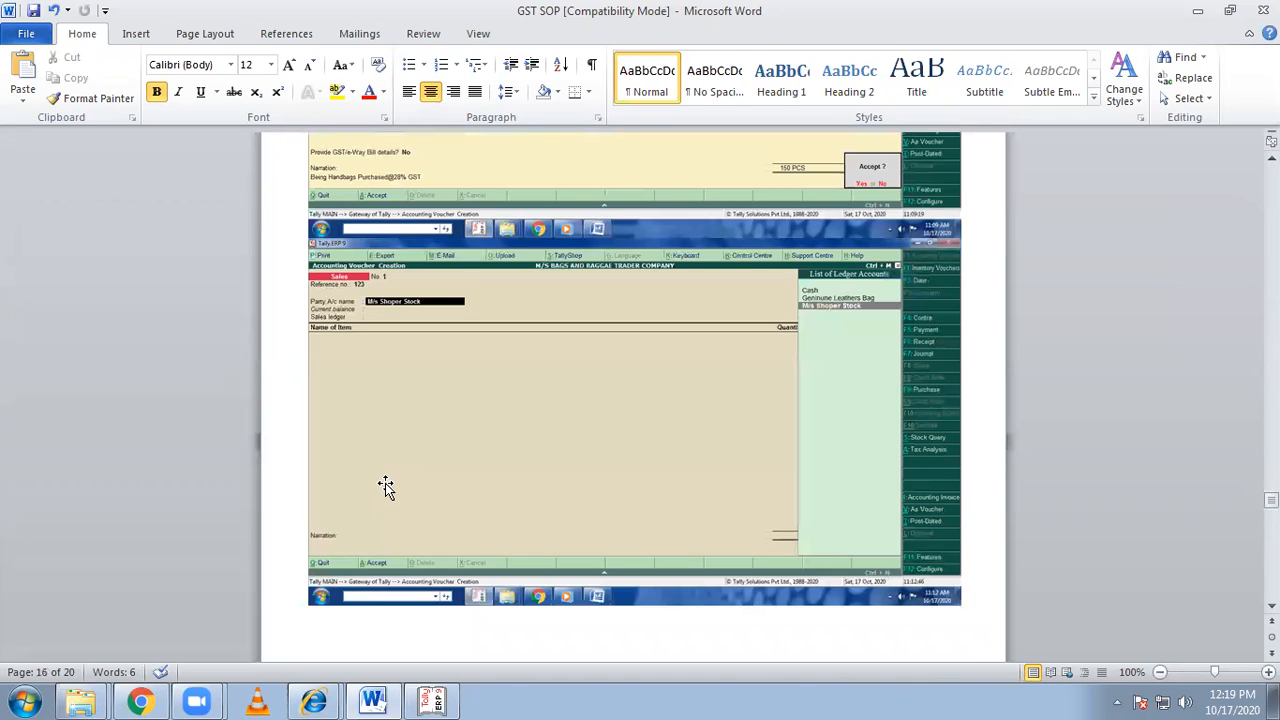
pyautogui.scroll(-7, 531, 527)
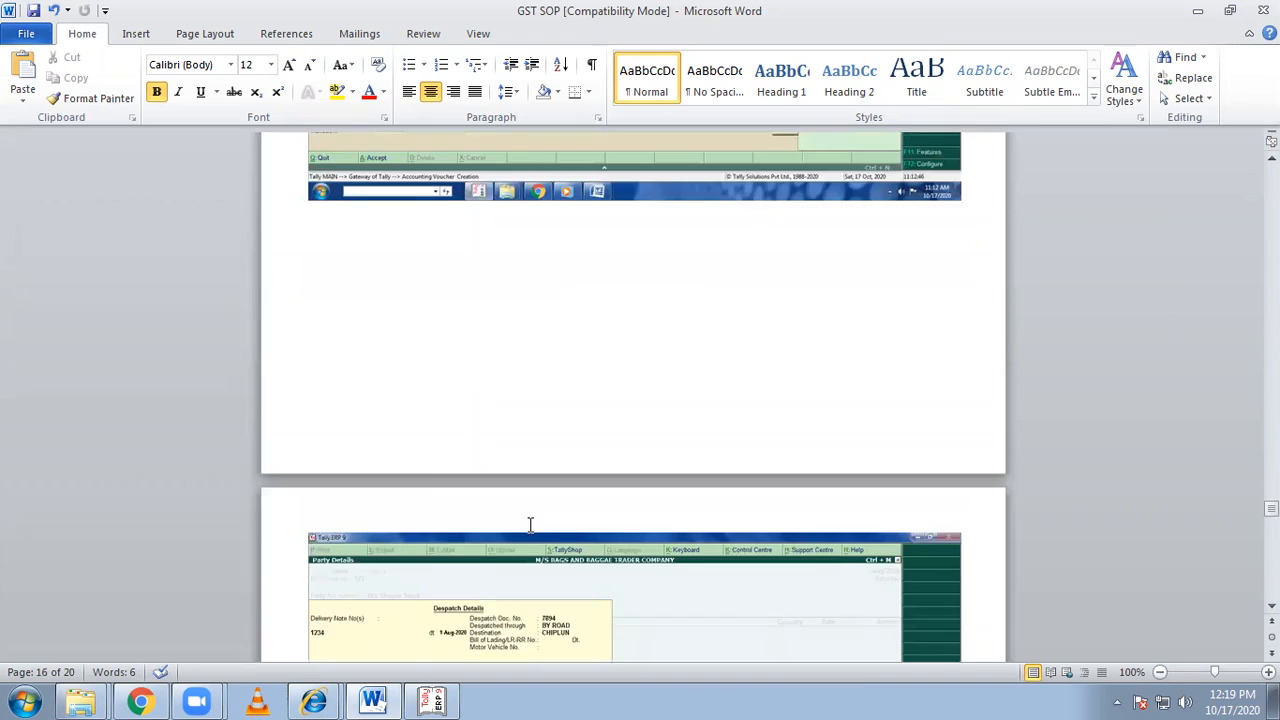
pyautogui.scroll(-4, 531, 525)
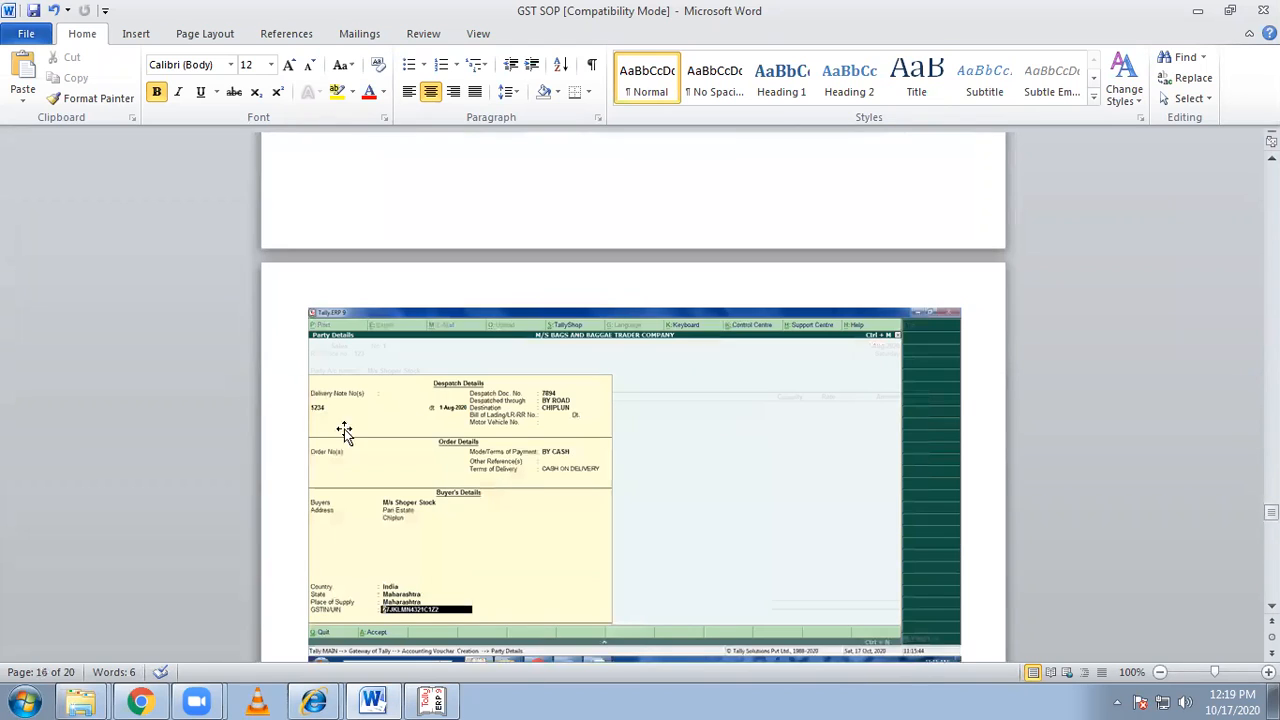
# Switch back to Tally.ERP 9 and enter delivery note number 1234 with the date 1-Apr-2019, ending the delivery note list.
pyautogui.click(433, 700)
pyautogui.write('1234')
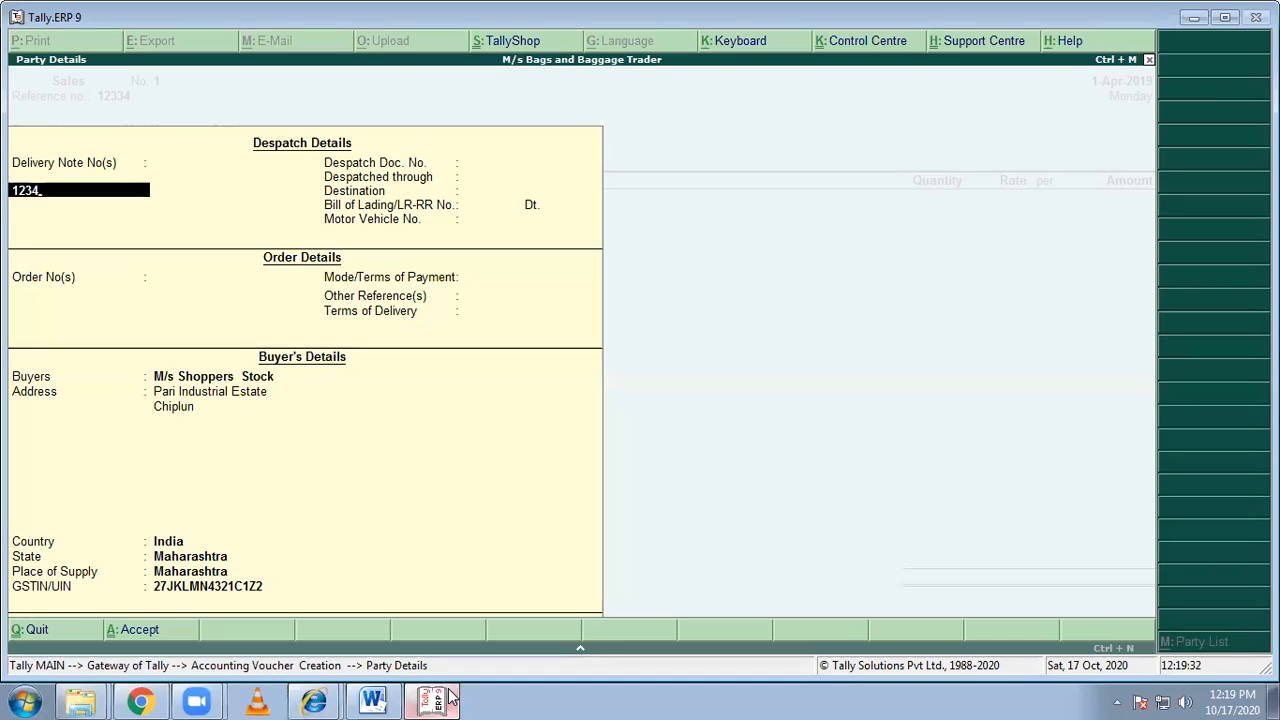
pyautogui.press('Return')
pyautogui.press('Return')
pyautogui.press('Return')
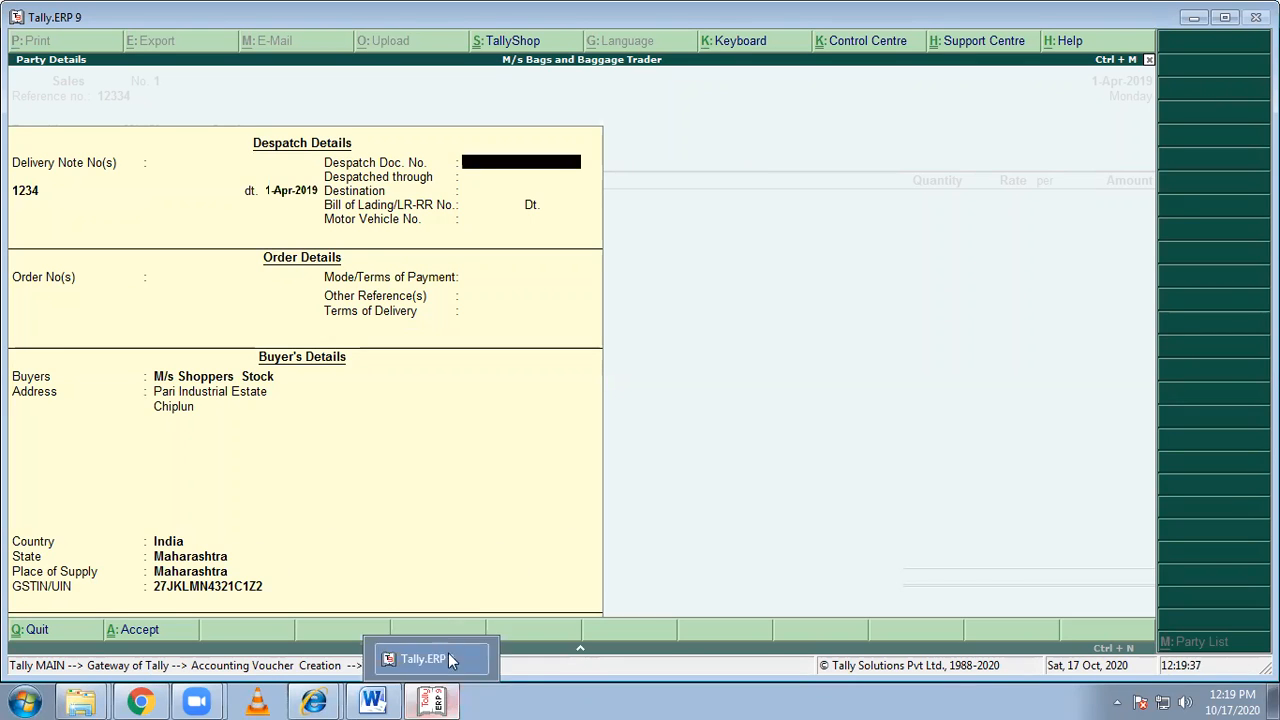
# Set the despatch document number to 123 and the Despatched through detail to "BY Road".
pyautogui.moveTo(408, 700)
pyautogui.write('123')
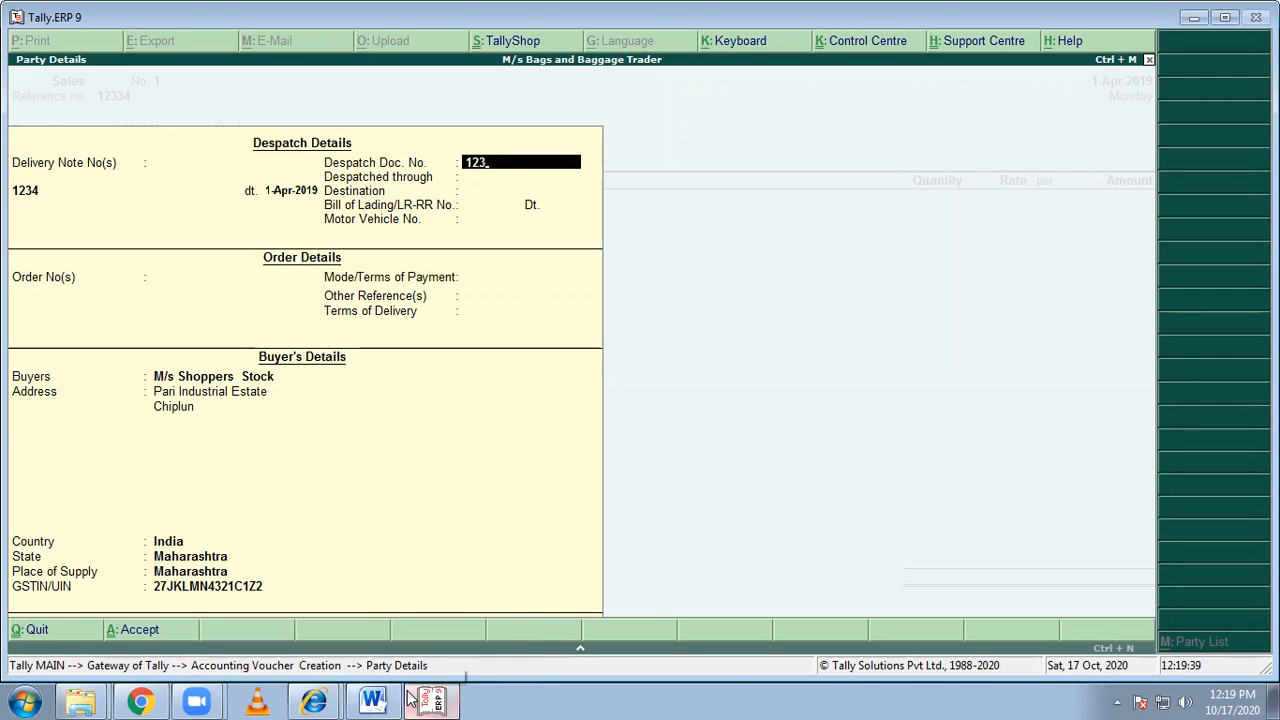
pyautogui.press('Return')
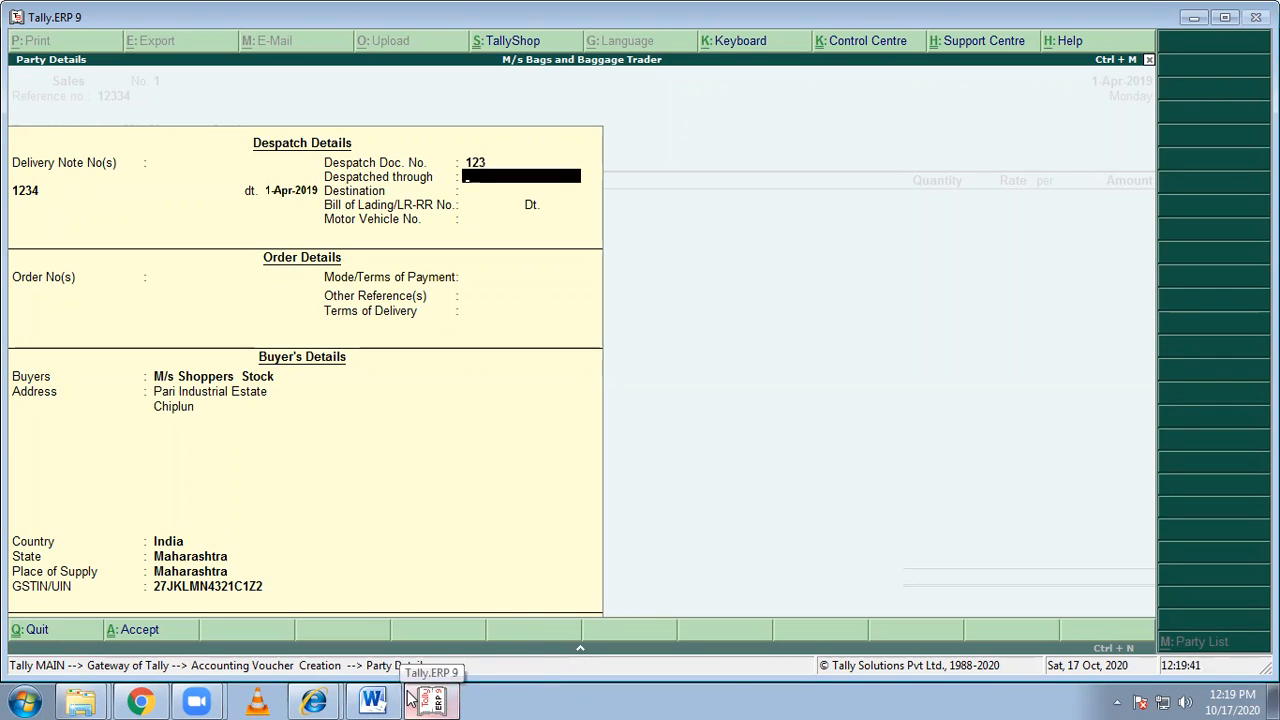
pyautogui.write('BY Road')
pyautogui.press('Return')
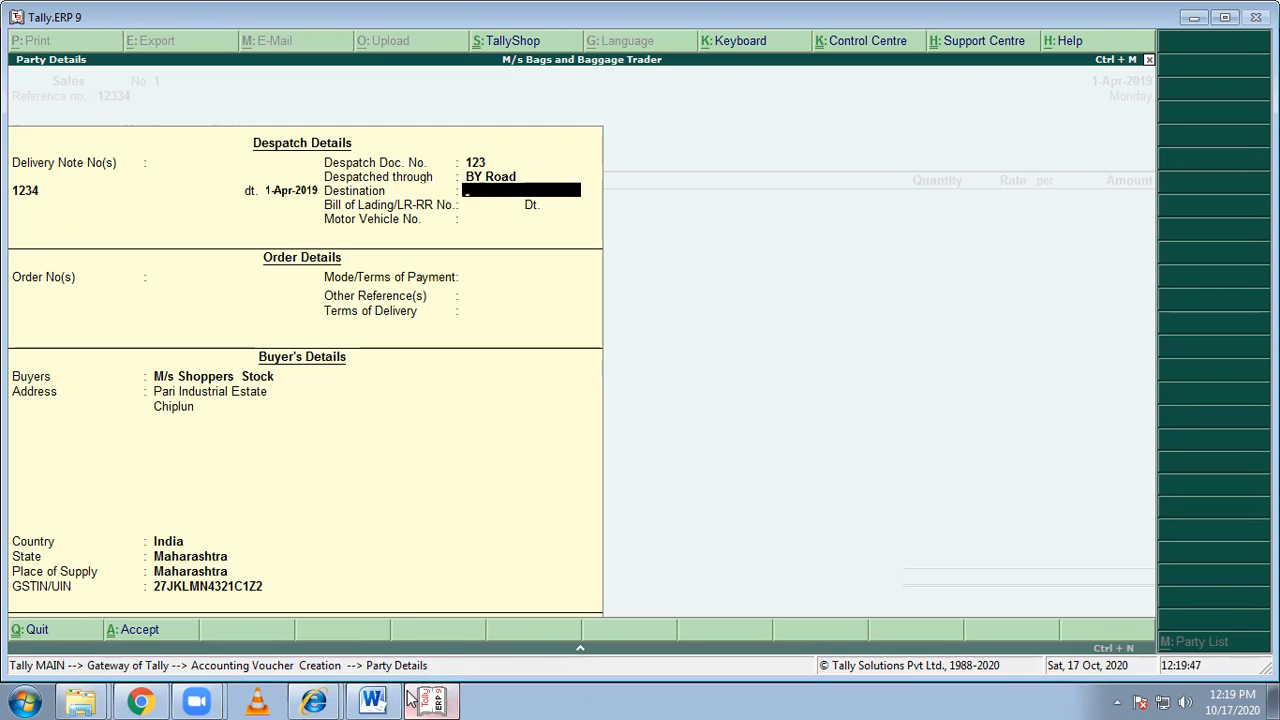
# Set the despatch destination to Chiplun and leave the bill of lading and motor vehicle number blank.
pyautogui.press('Return')
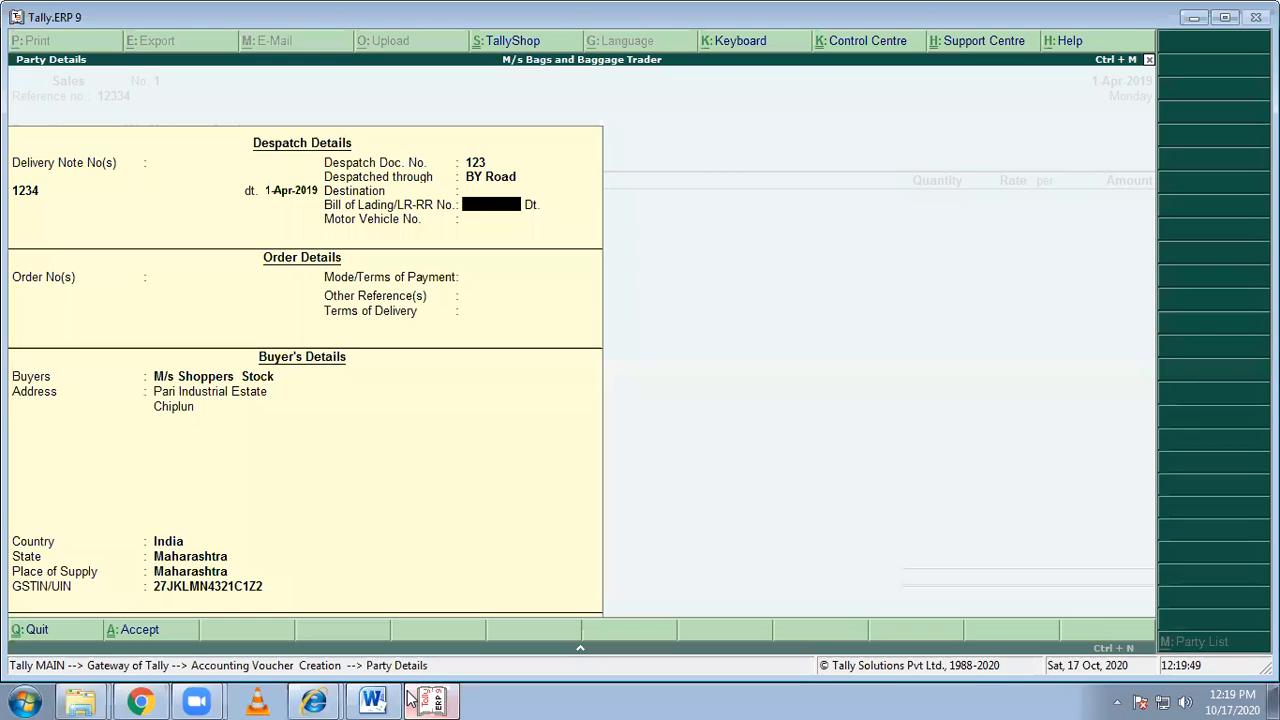
pyautogui.press('BackSpace')
pyautogui.write('Chiplun')
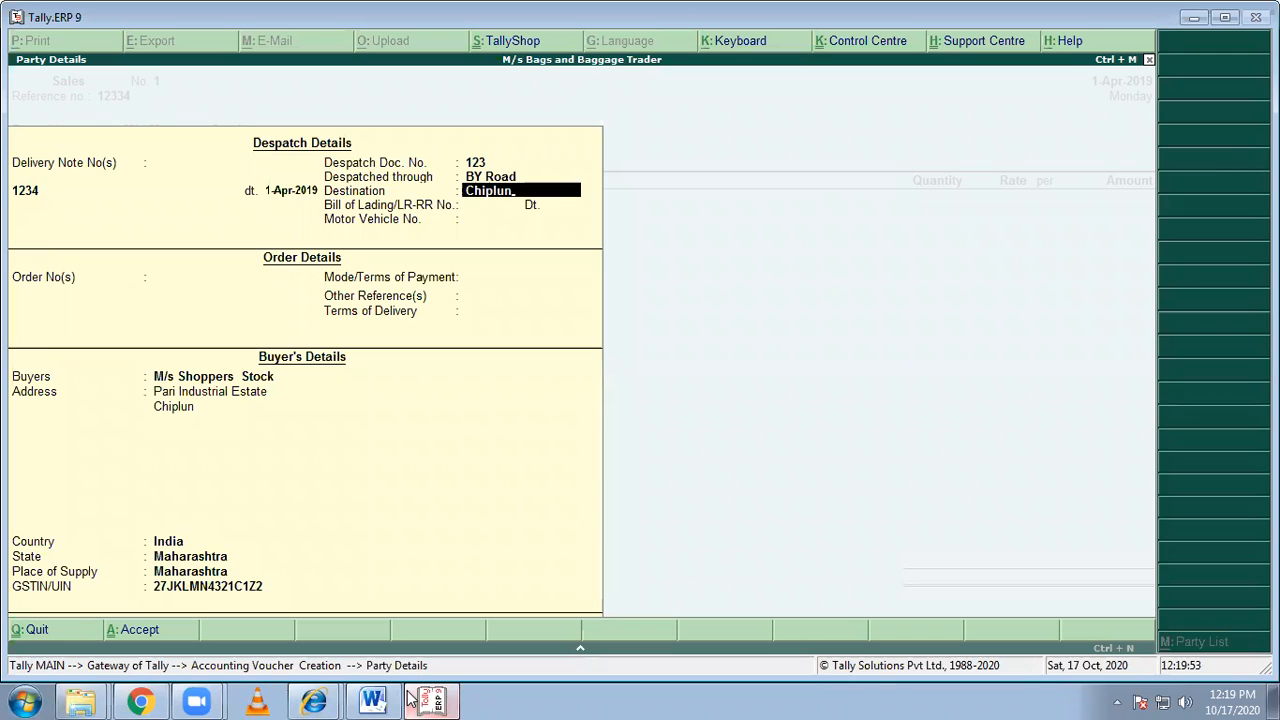
pyautogui.press('Return')
pyautogui.press('Return')
pyautogui.press('Return')
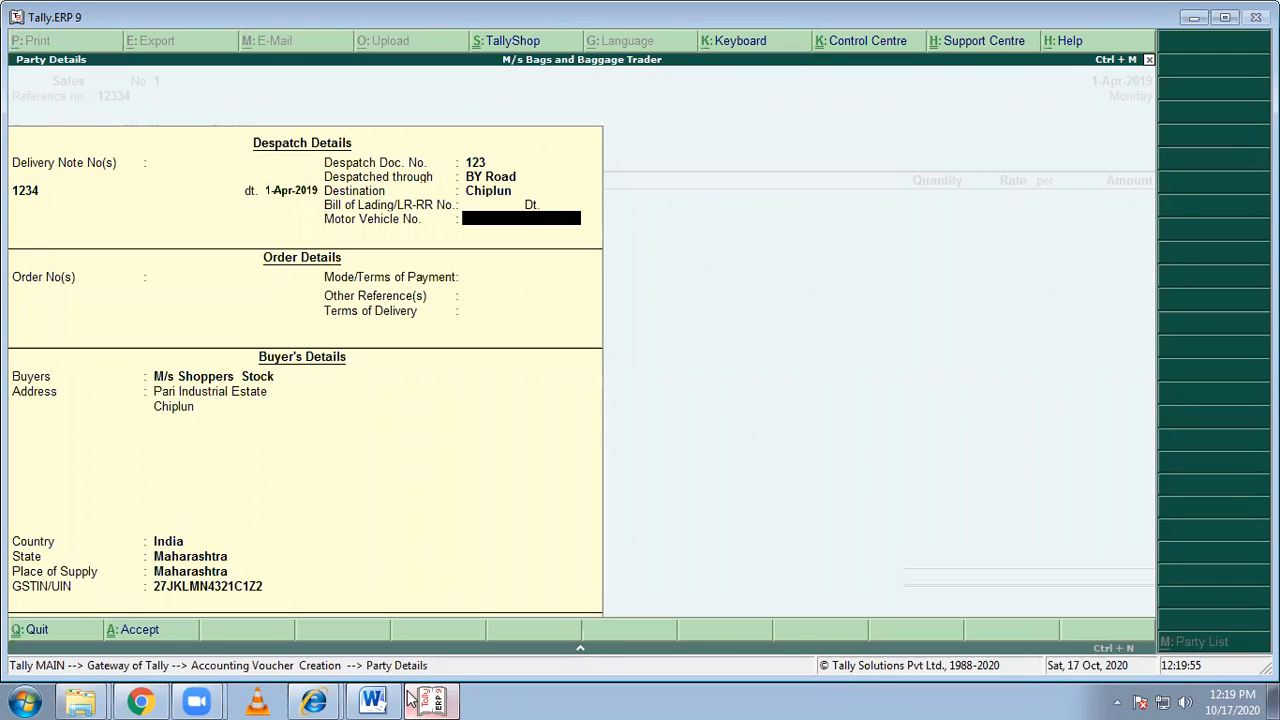
pyautogui.press('Return')
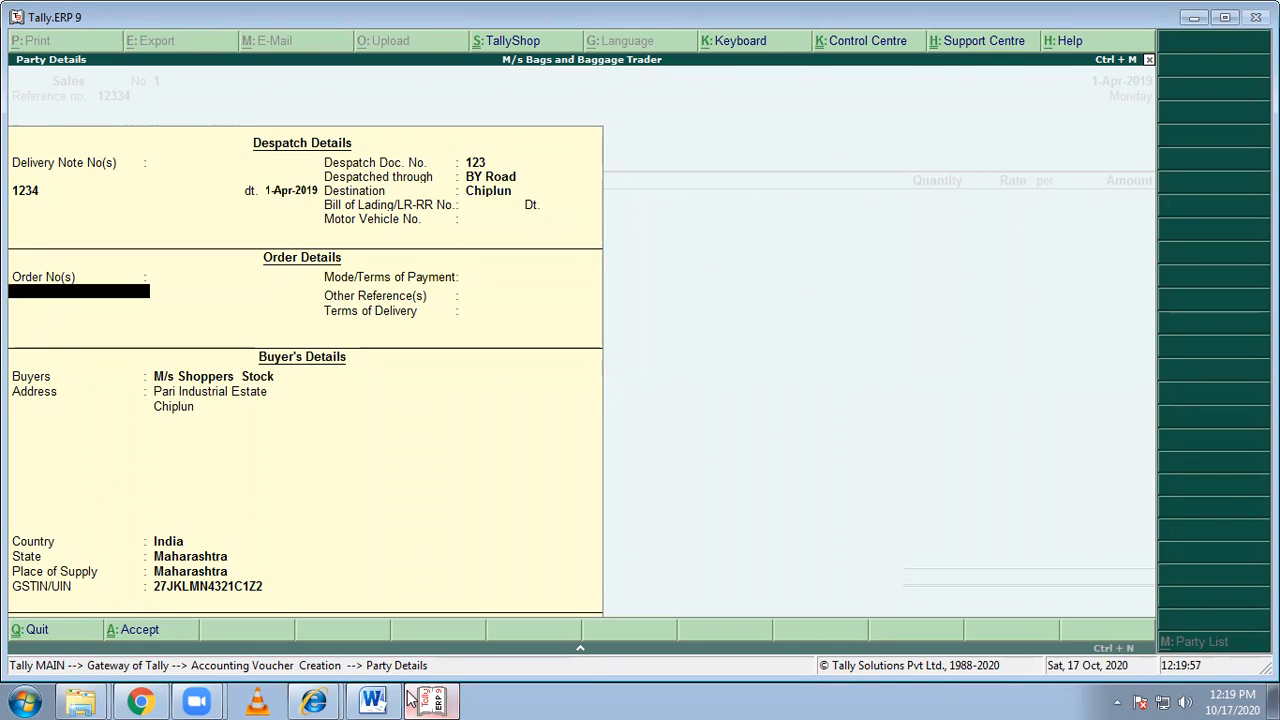
# Leave the order number blank, set the mode of payment to CASH and the terms of delivery to "CASH on Delivery".
pyautogui.press('Return')
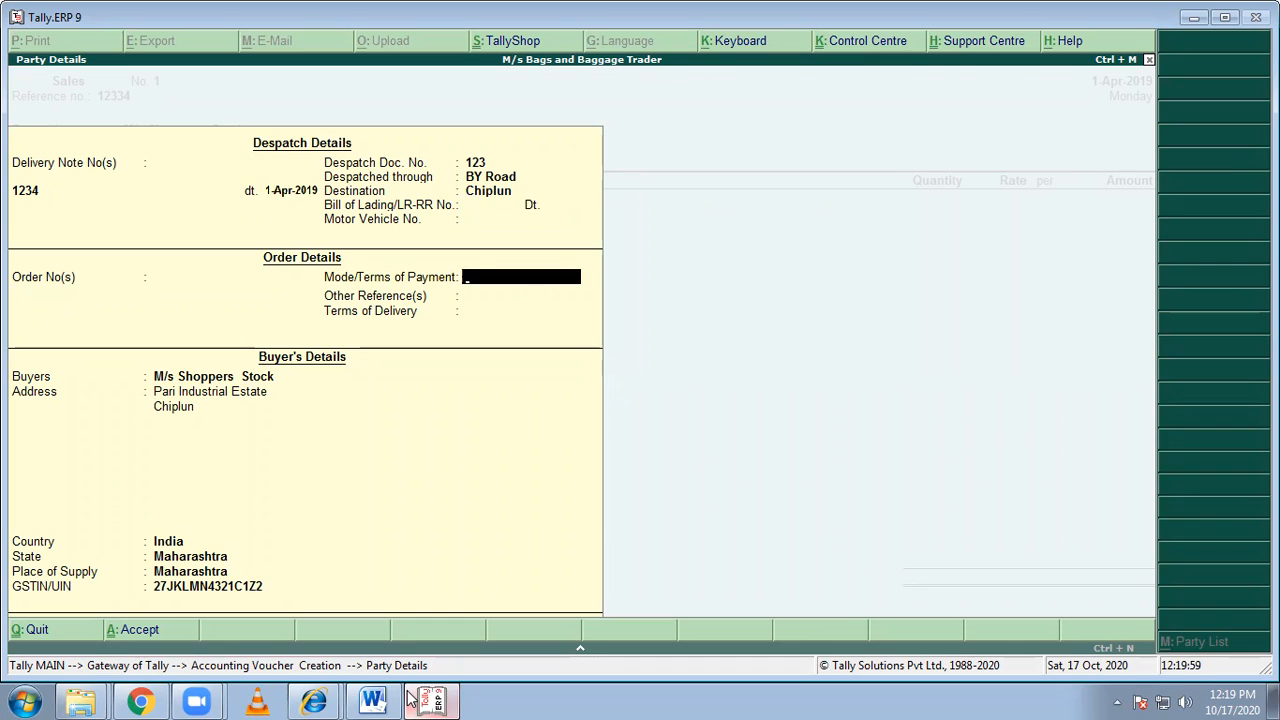
pyautogui.write('CASH')
pyautogui.press('Return')
pyautogui.press('Return')
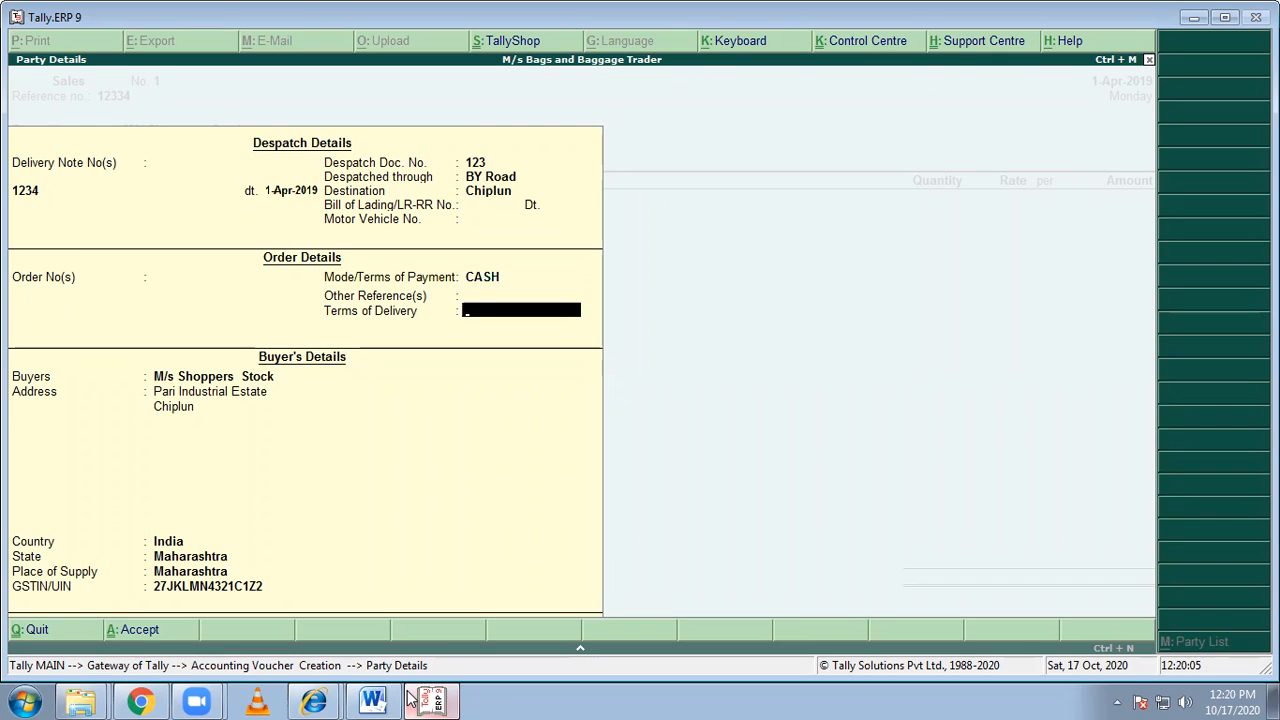
pyautogui.write('CASH on Delivery')
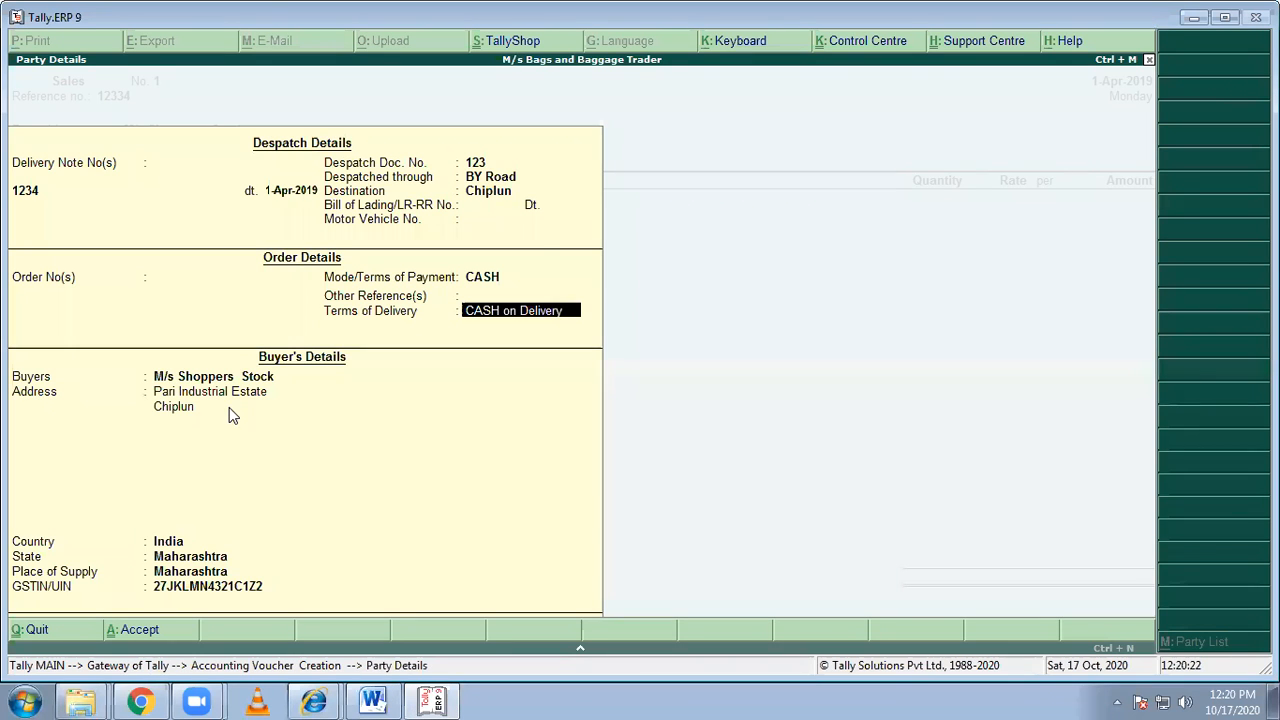
pyautogui.press('Return')
pyautogui.press('Return')
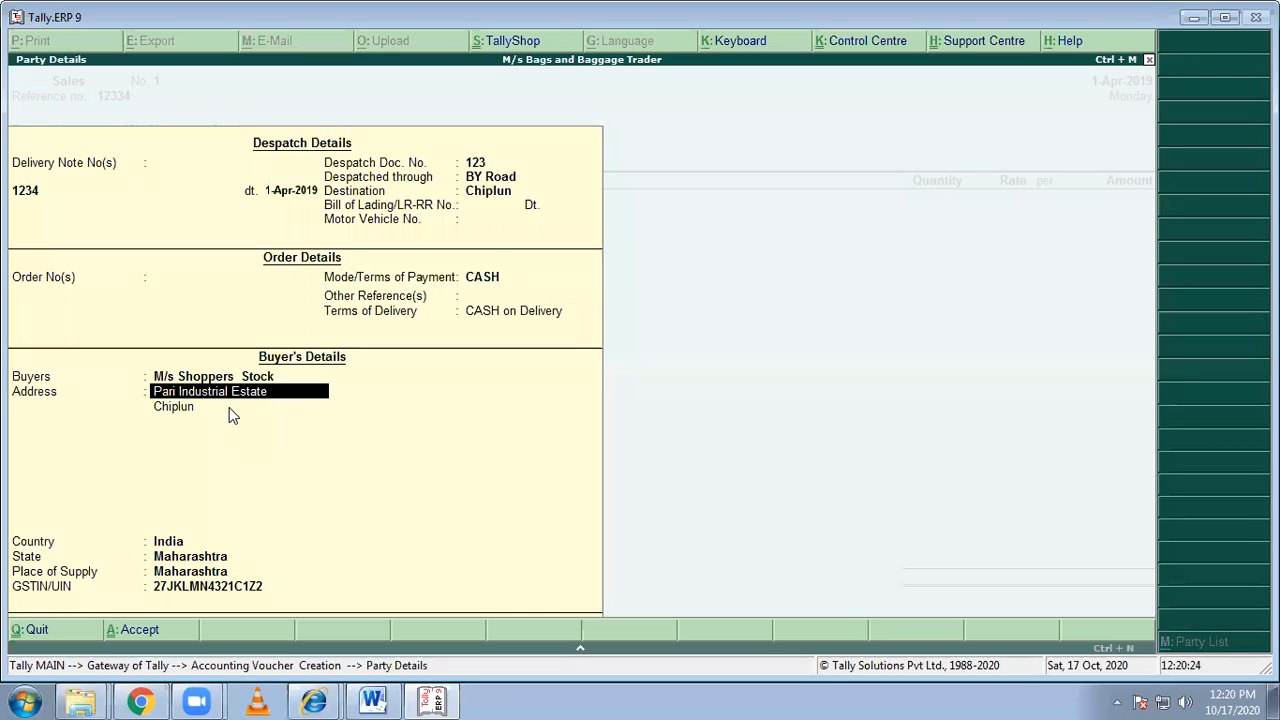
# Accept the prefilled buyer's details and choose Sales A/c as the sales ledger of the voucher.
pyautogui.press('Return')
pyautogui.press('Return')
pyautogui.press('Return')
pyautogui.press('Return')
pyautogui.press('Return')
pyautogui.press('Return')
pyautogui.press('Return')
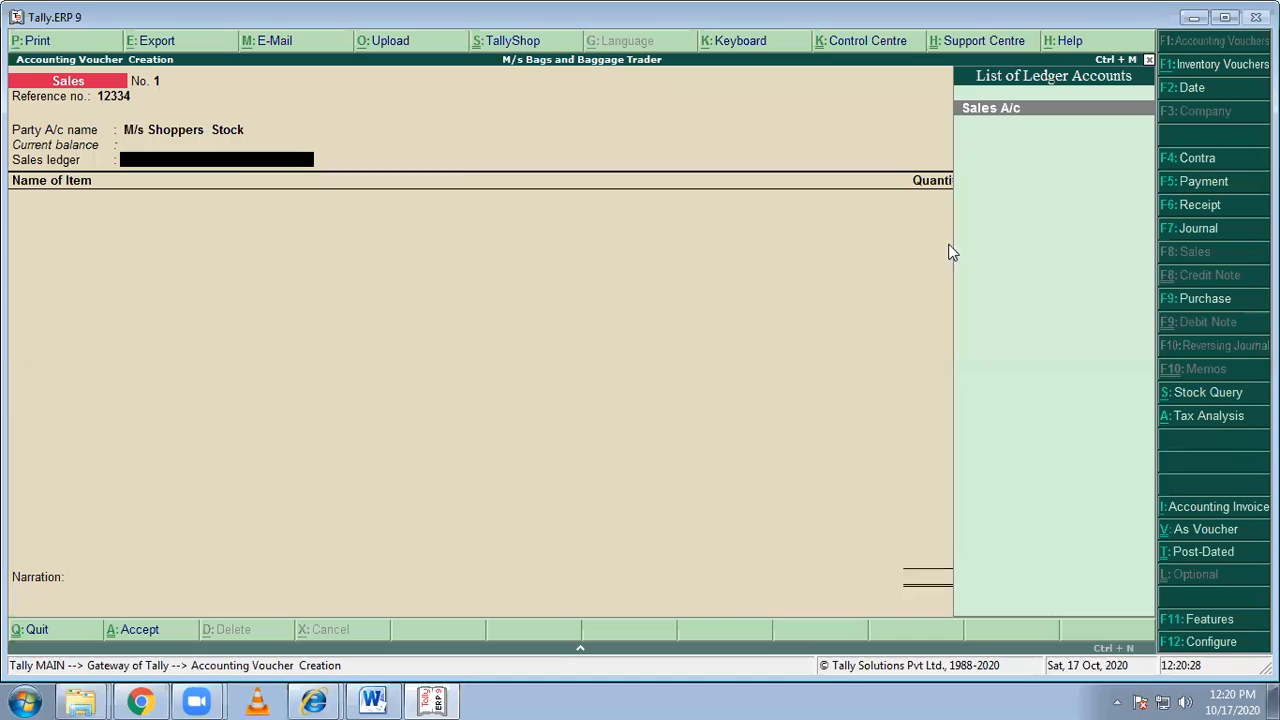
pyautogui.click(984, 111)
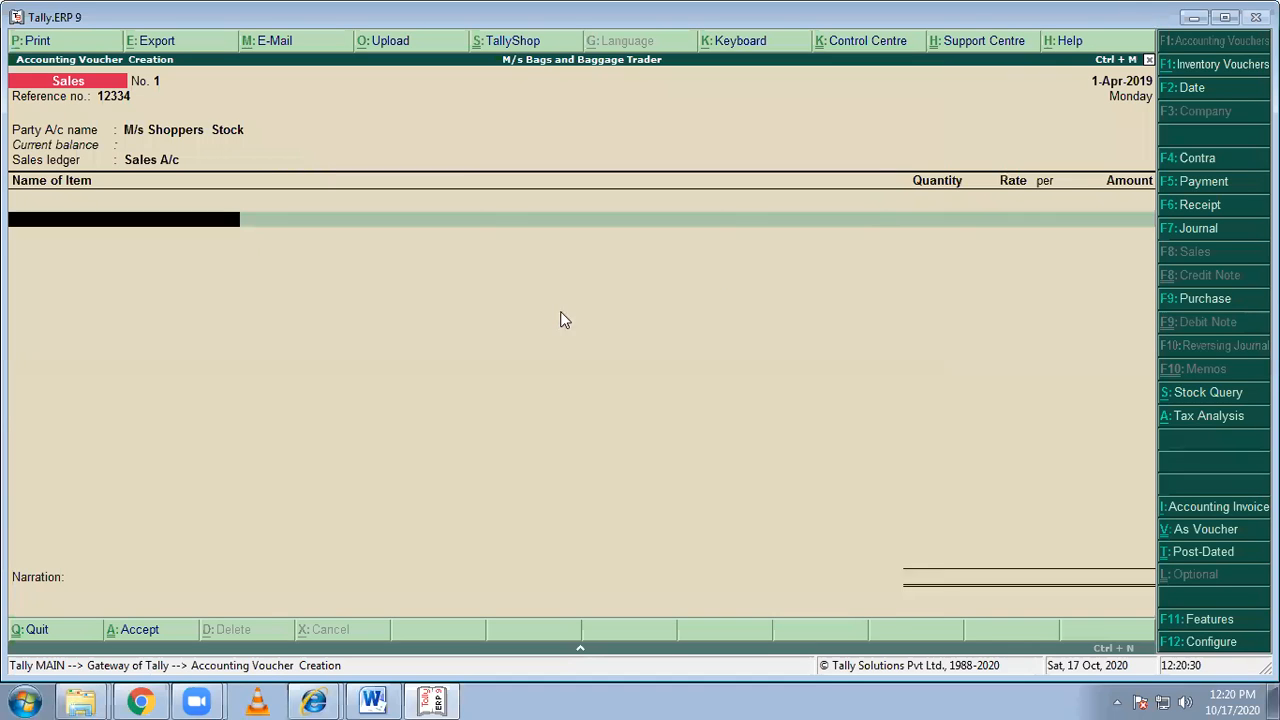
# Add the stock item Leather Bags with a quantity of 80 PCS at a rate of 3500 per piece.
pyautogui.write('H')
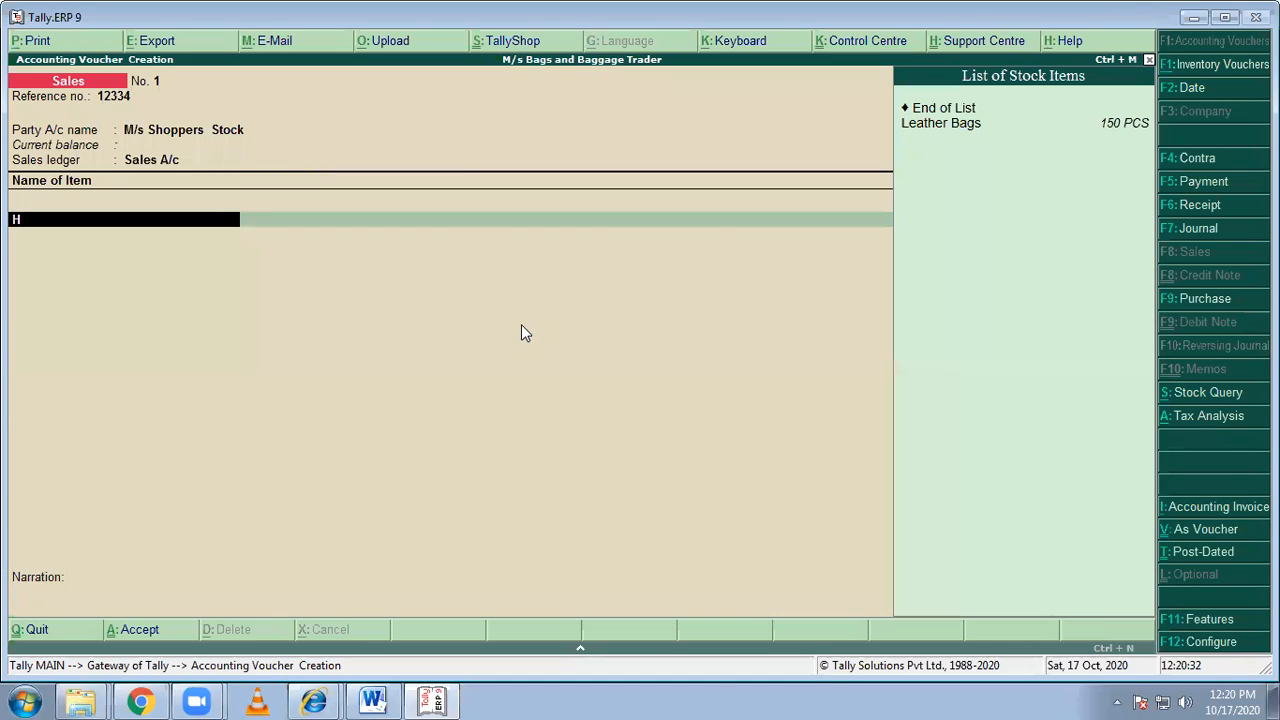
pyautogui.click(924, 126)
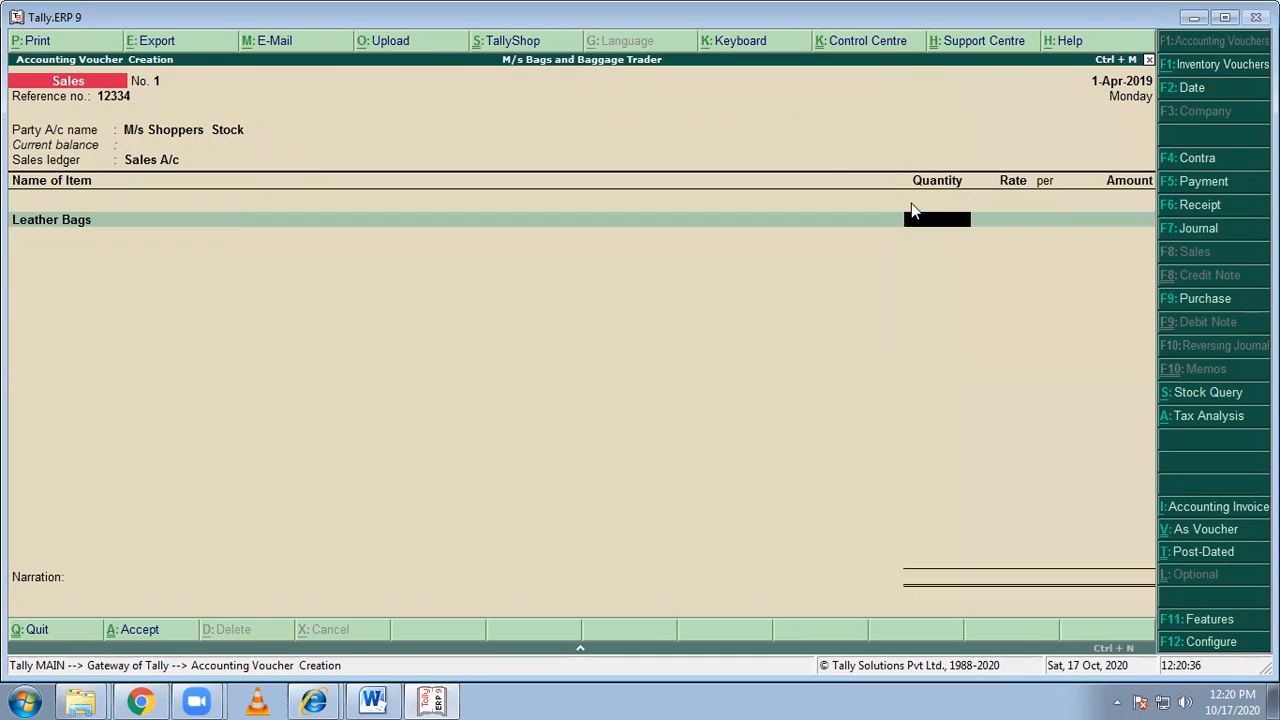
pyautogui.write('80')
pyautogui.press('Return')
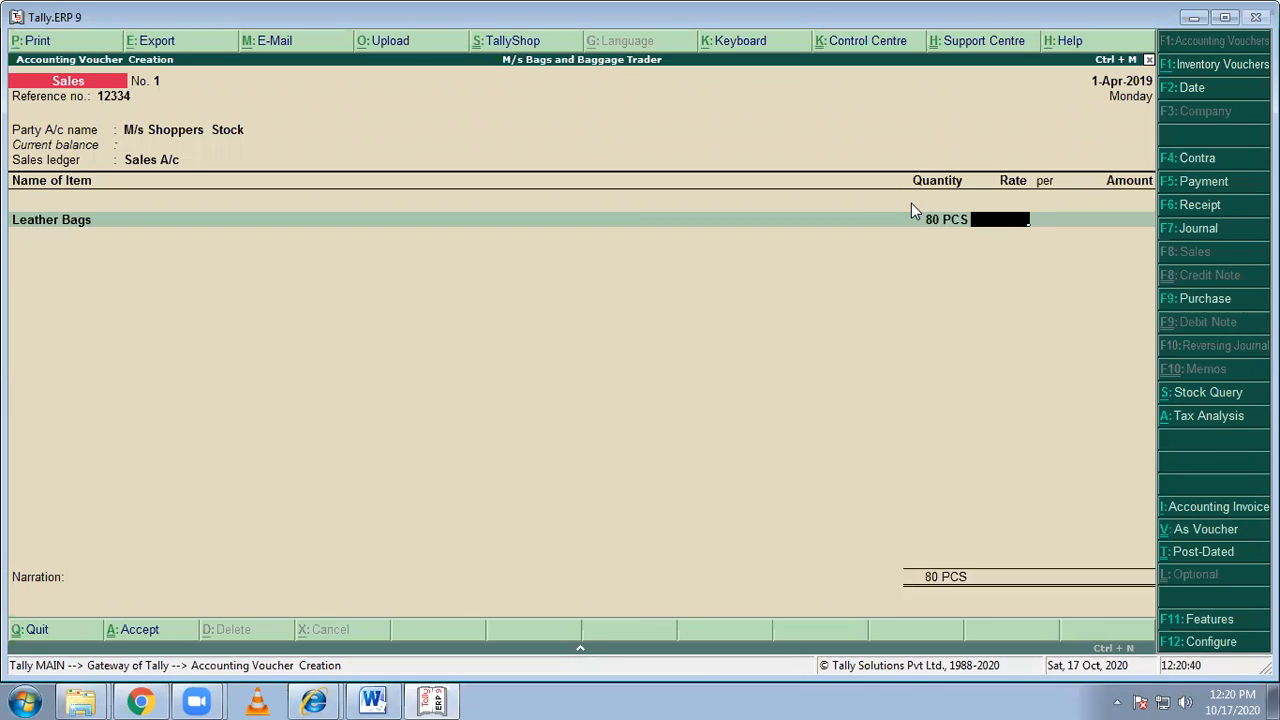
pyautogui.write('3500')
pyautogui.press('Return')
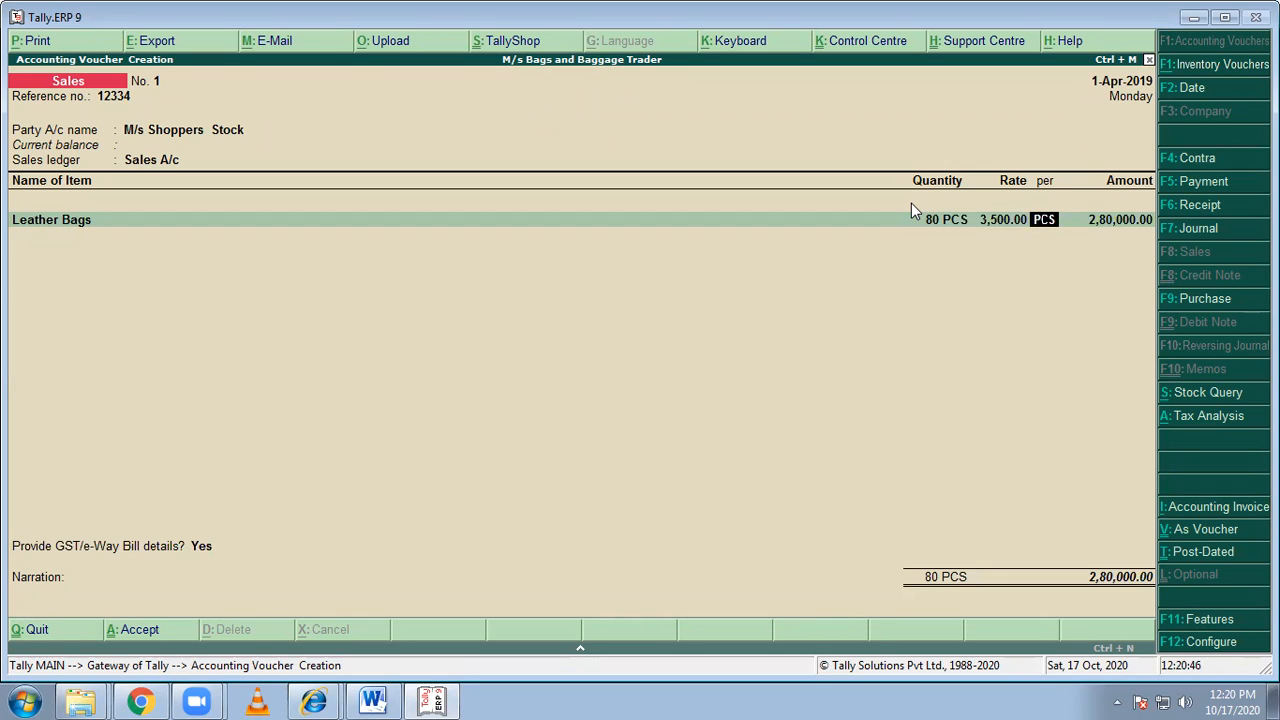
pyautogui.press('Return')
pyautogui.press('Return')
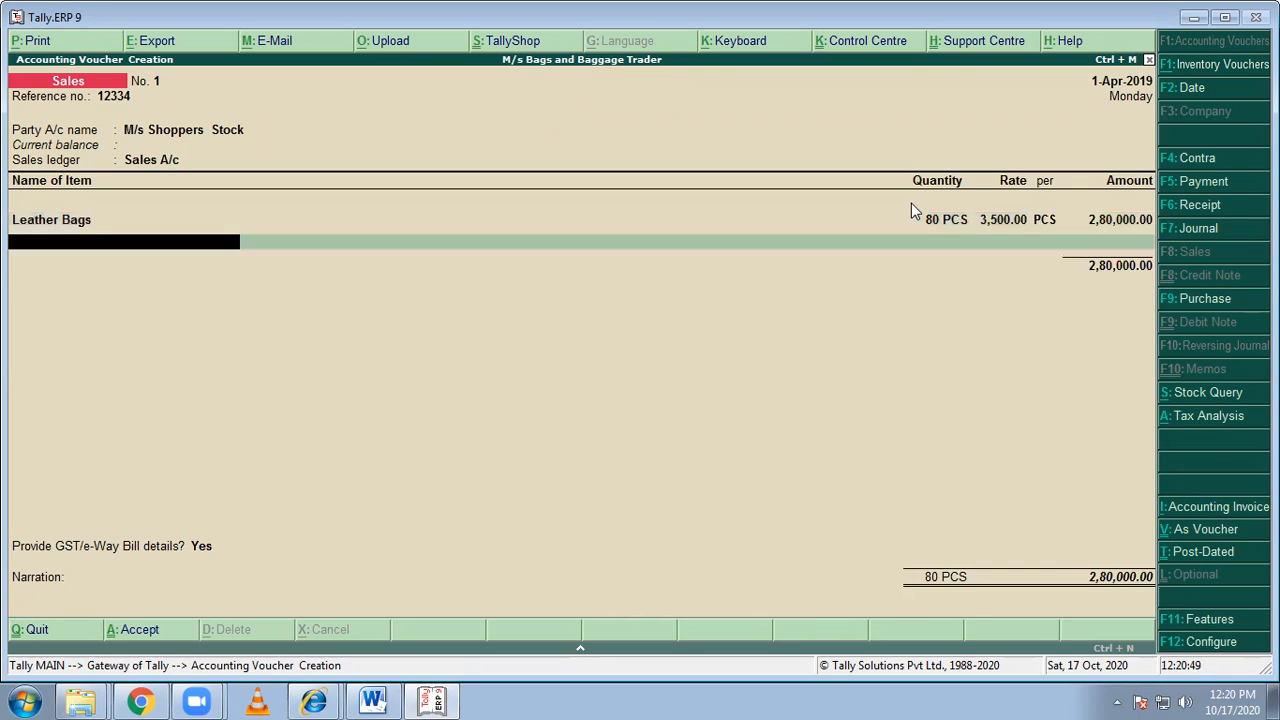
# End the item list and add the CGST A/C and SGST tax ledgers with their calculated amounts.
pyautogui.press('Return')
pyautogui.write('G')
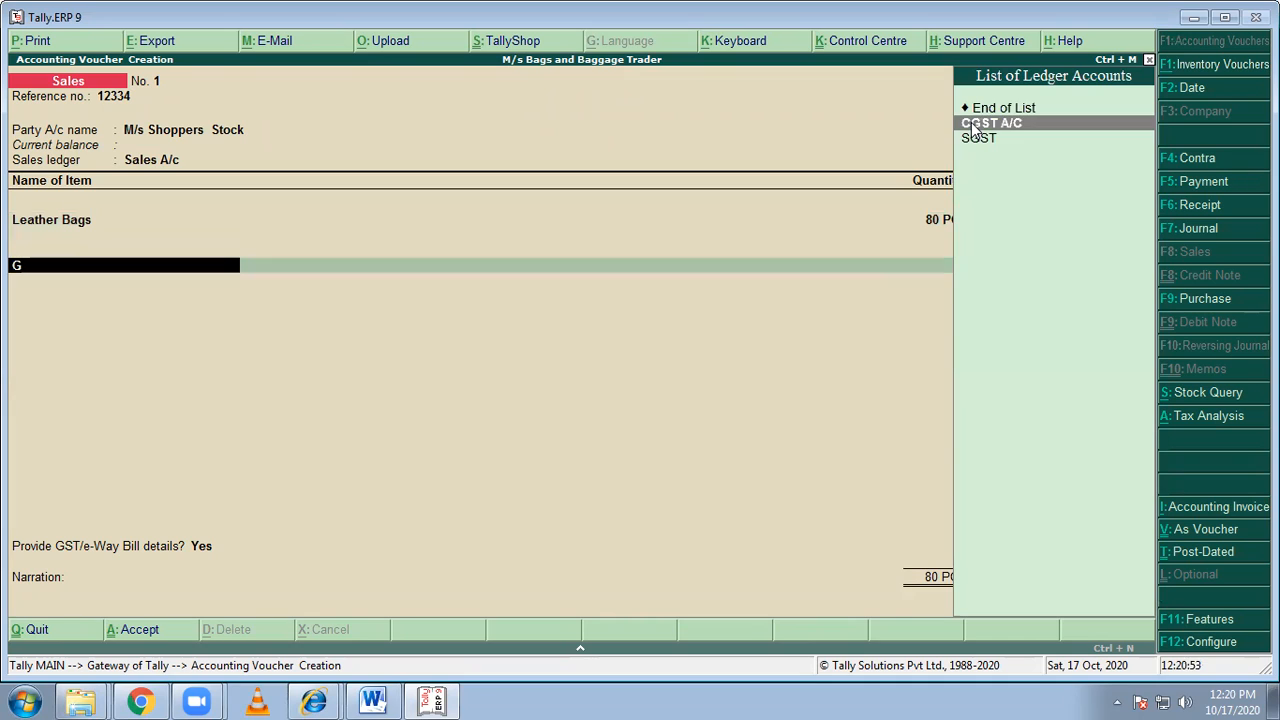
pyautogui.press('Return')
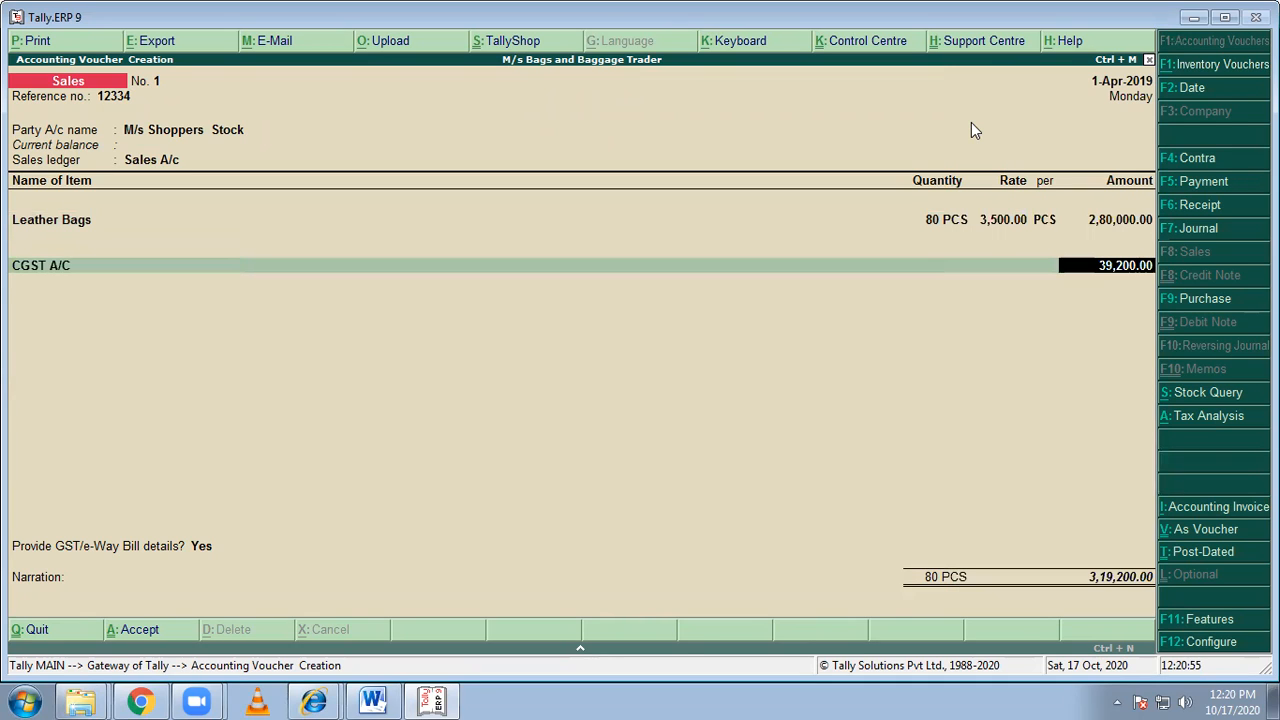
pyautogui.press('Return')
pyautogui.write('S')
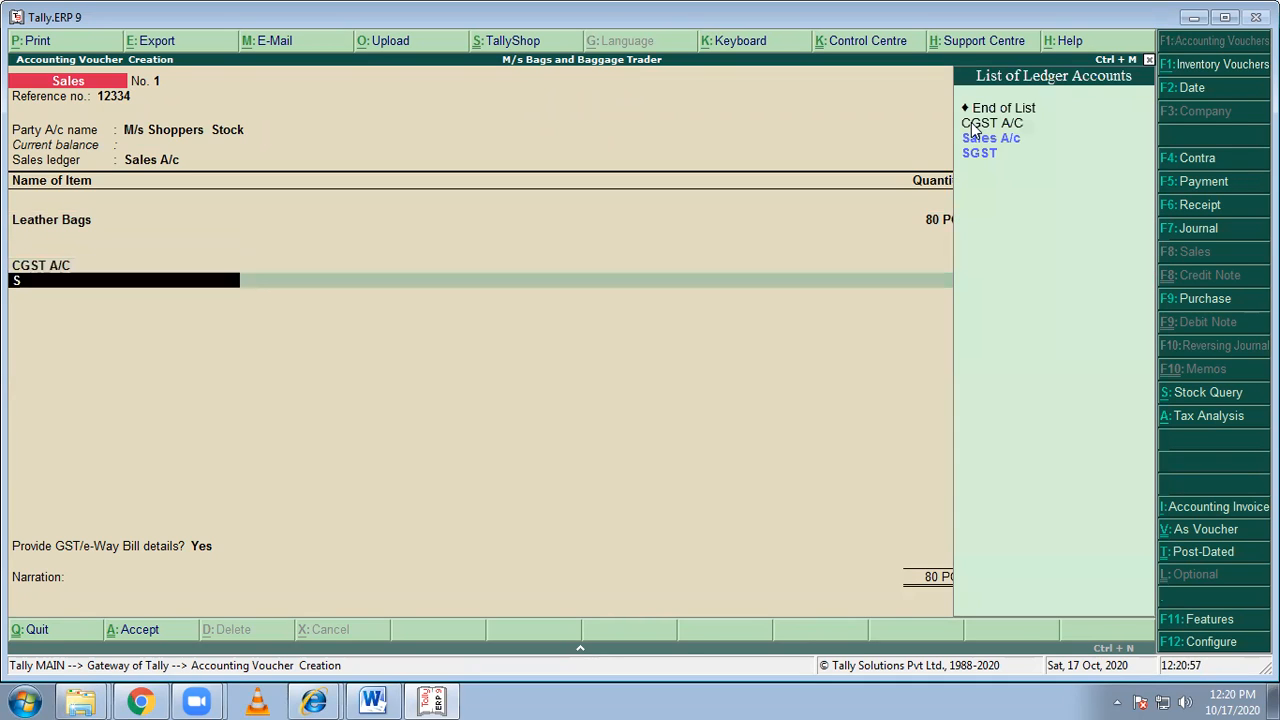
pyautogui.click(979, 156)
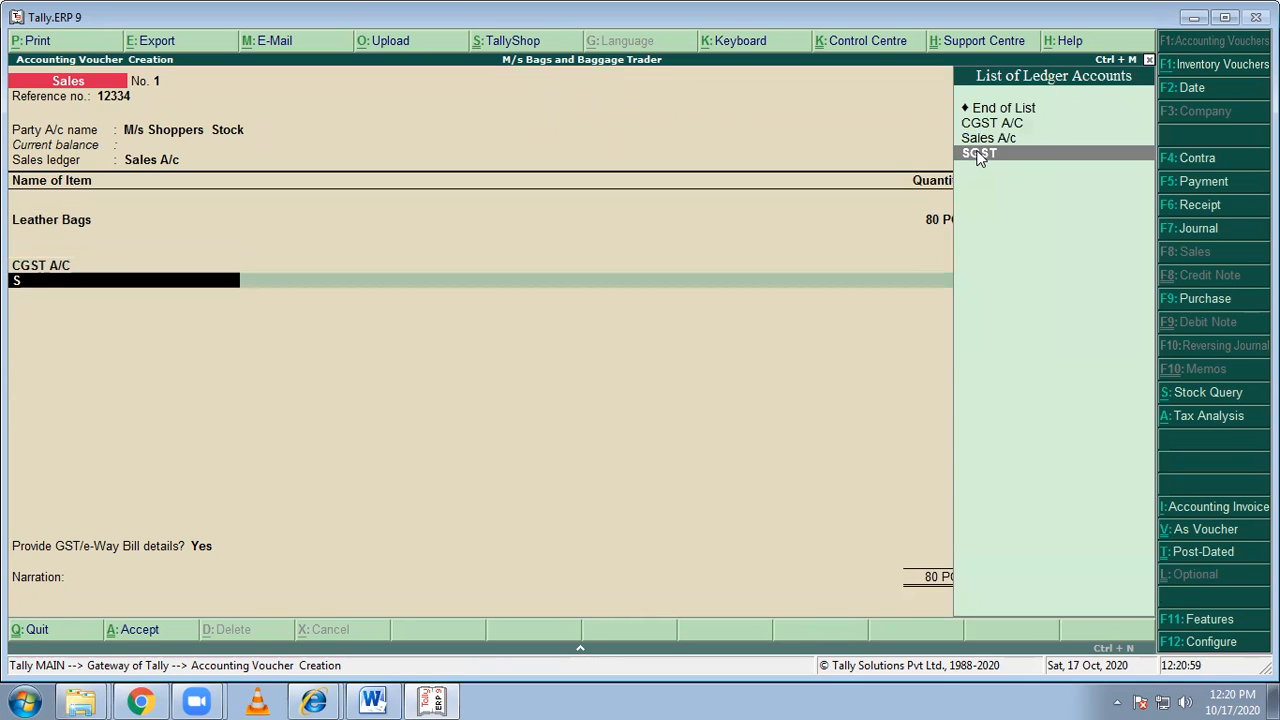
pyautogui.click(979, 156)
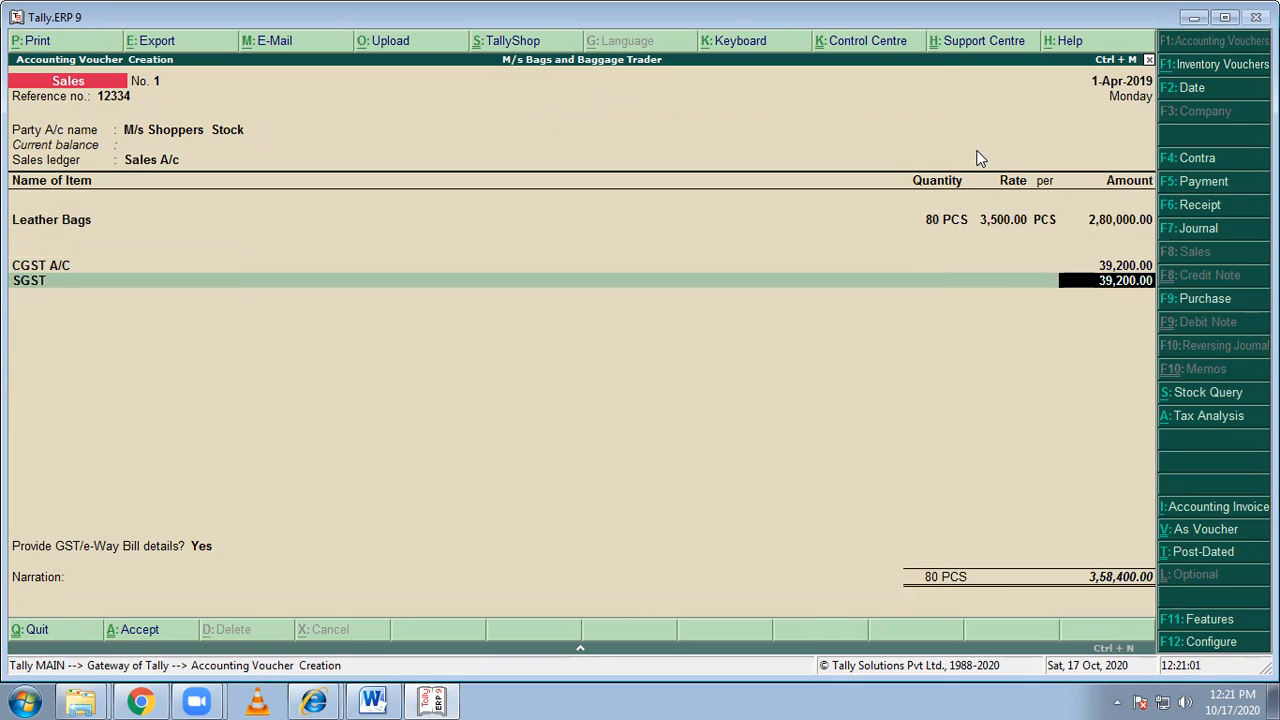
pyautogui.press('Return')
pyautogui.press('Return')
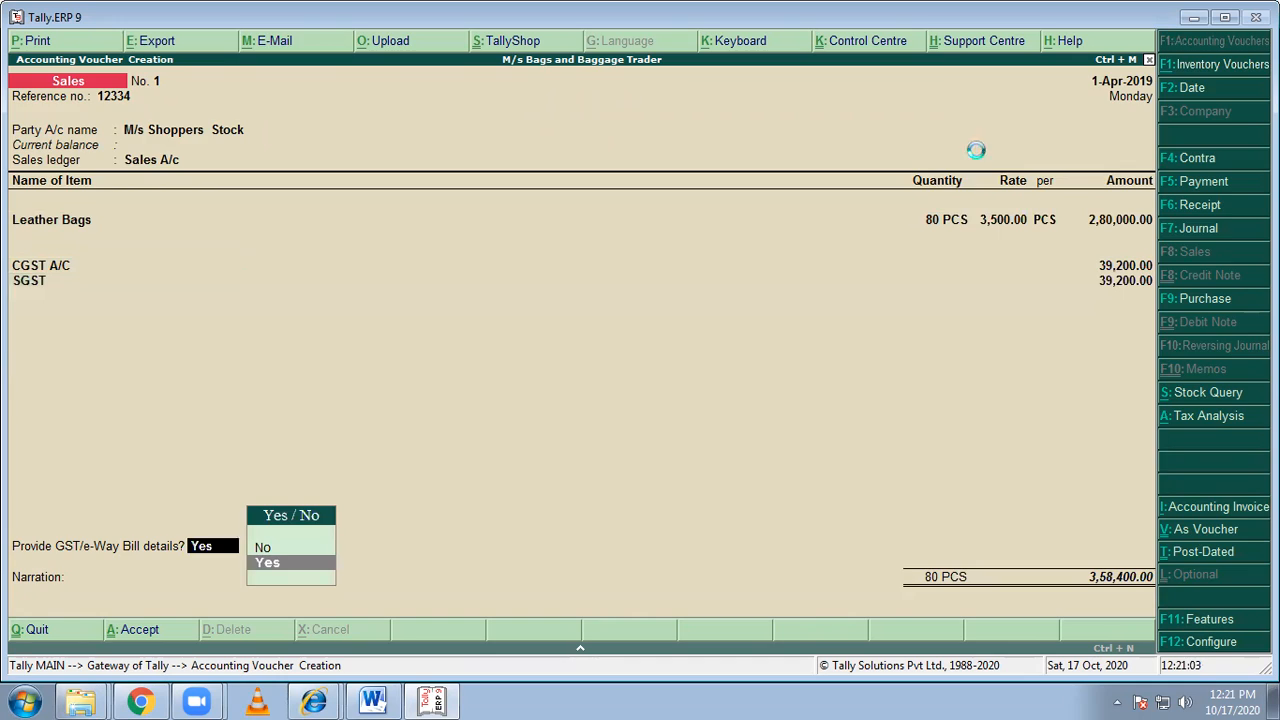
# Choose to provide GST/e-Way Bill details and accept the prefilled consignor, consignee and transporter entries, with Regular as vehicle type.
pyautogui.press('Return')
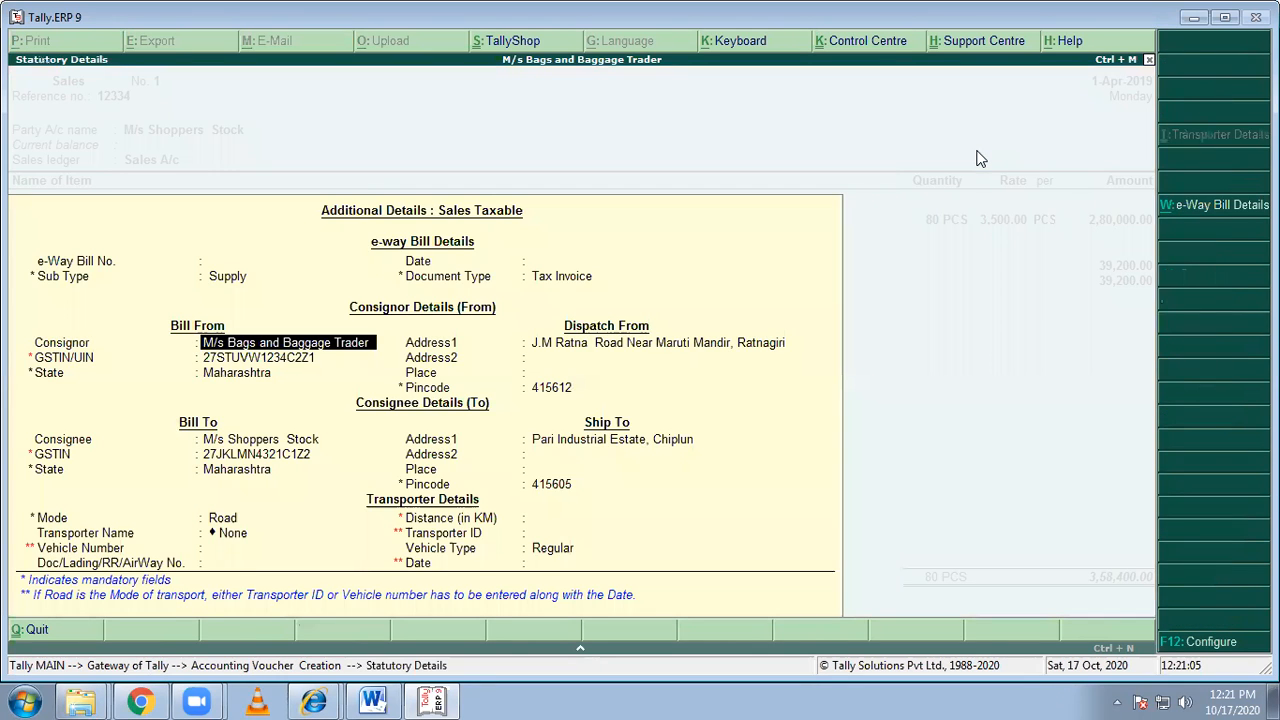
pyautogui.press('Return')
pyautogui.press('Return')
pyautogui.press('Return')
pyautogui.press('Return')
pyautogui.press('Return')
pyautogui.press('Return')
pyautogui.press('Return')
pyautogui.press('Return')
pyautogui.press('Return')
pyautogui.press('Return')
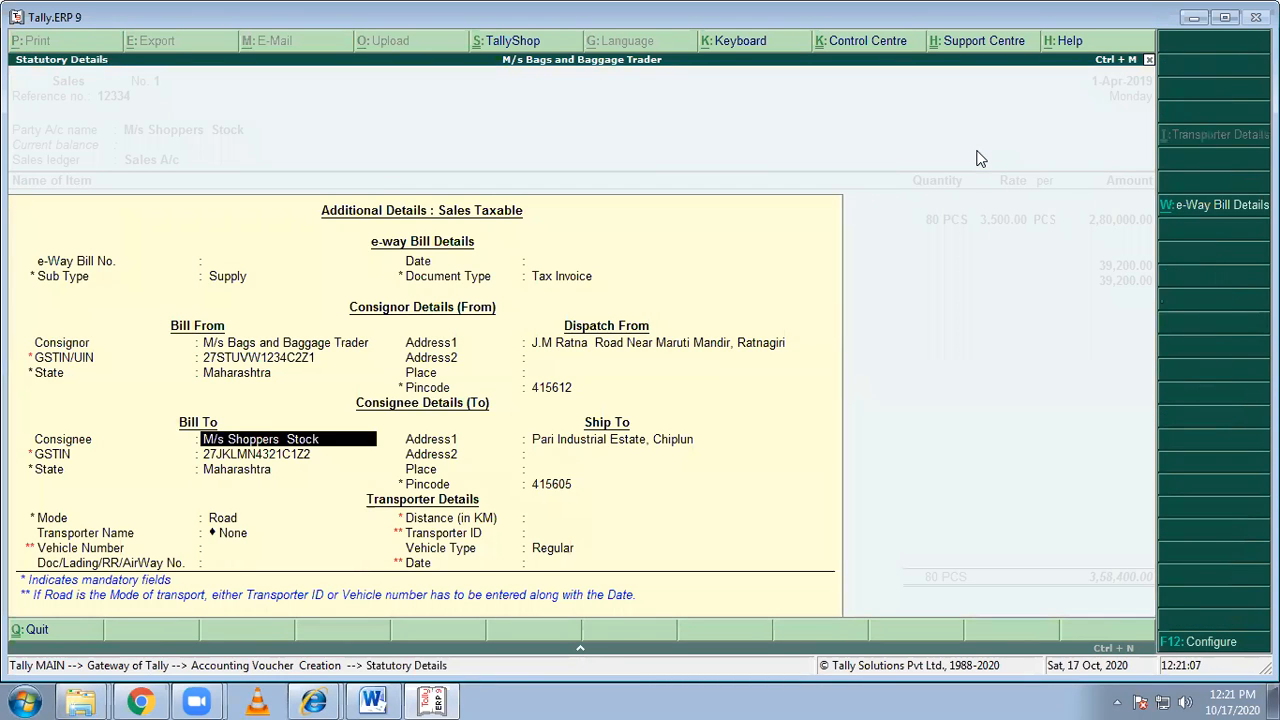
pyautogui.press('Return')
pyautogui.press('Return')
pyautogui.press('Return')
pyautogui.press('Return')
pyautogui.press('Return')
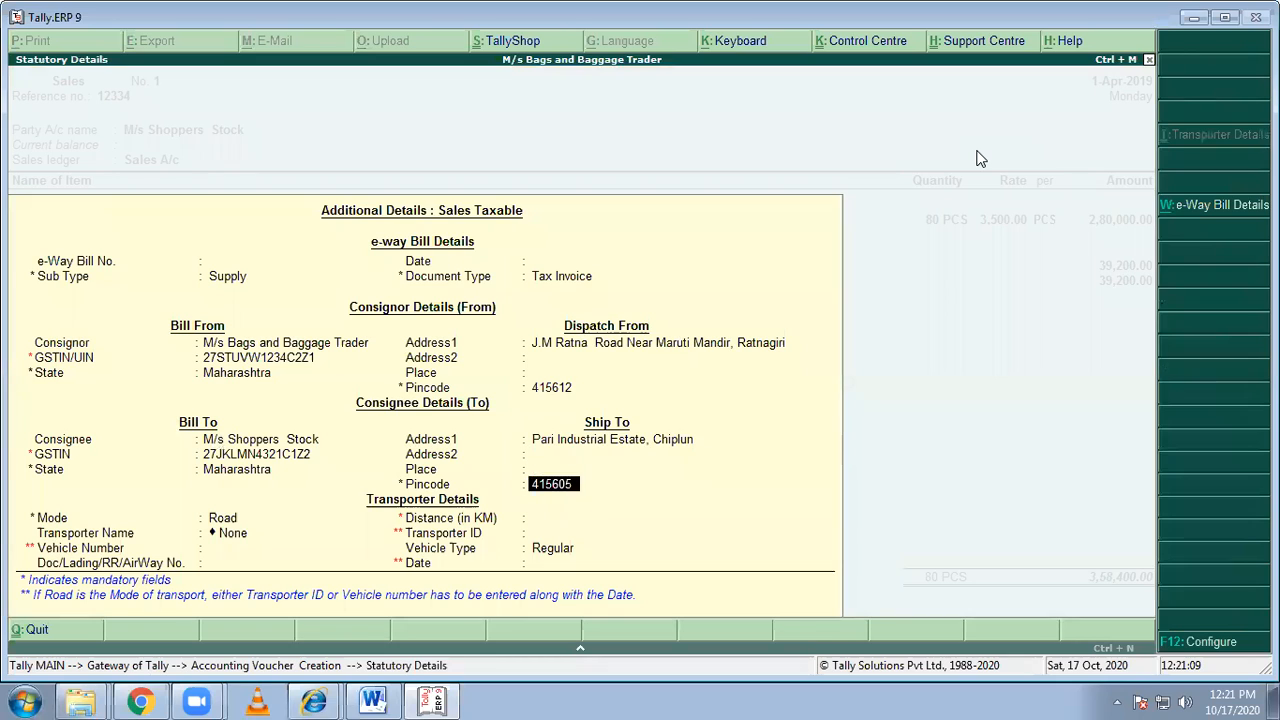
pyautogui.press('Return')
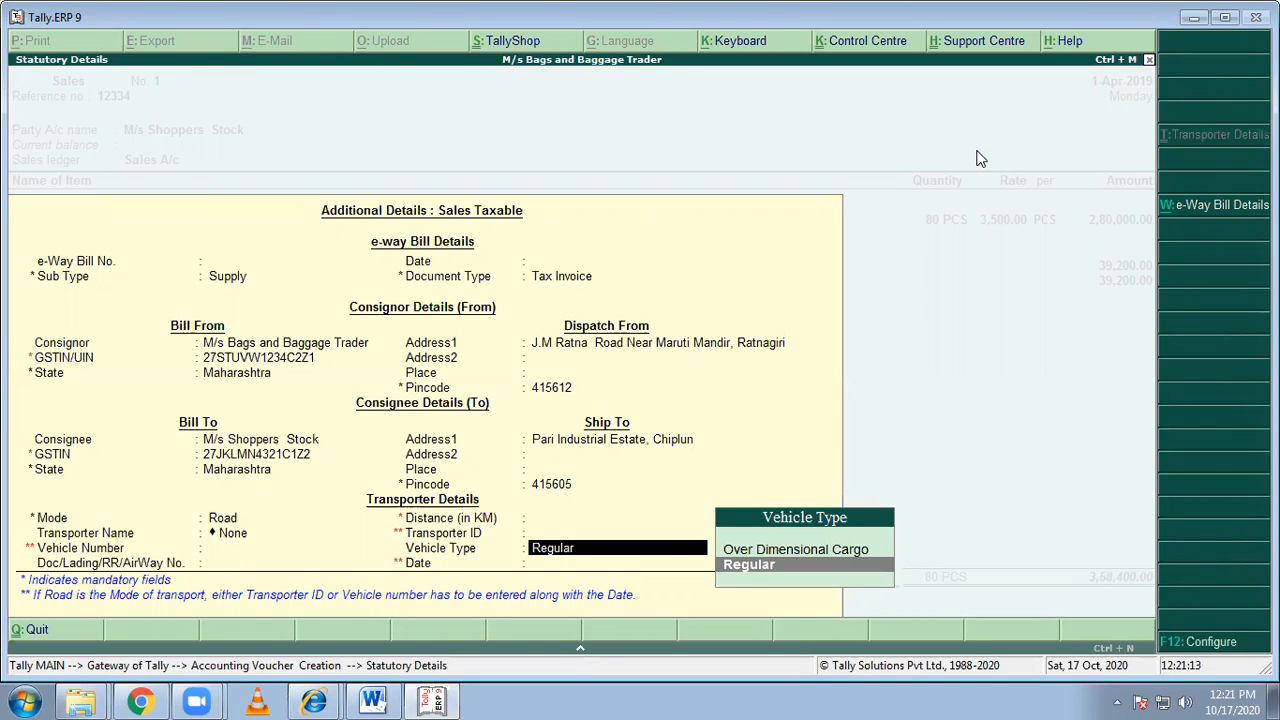
pyautogui.press('Return')
pyautogui.press('Return')
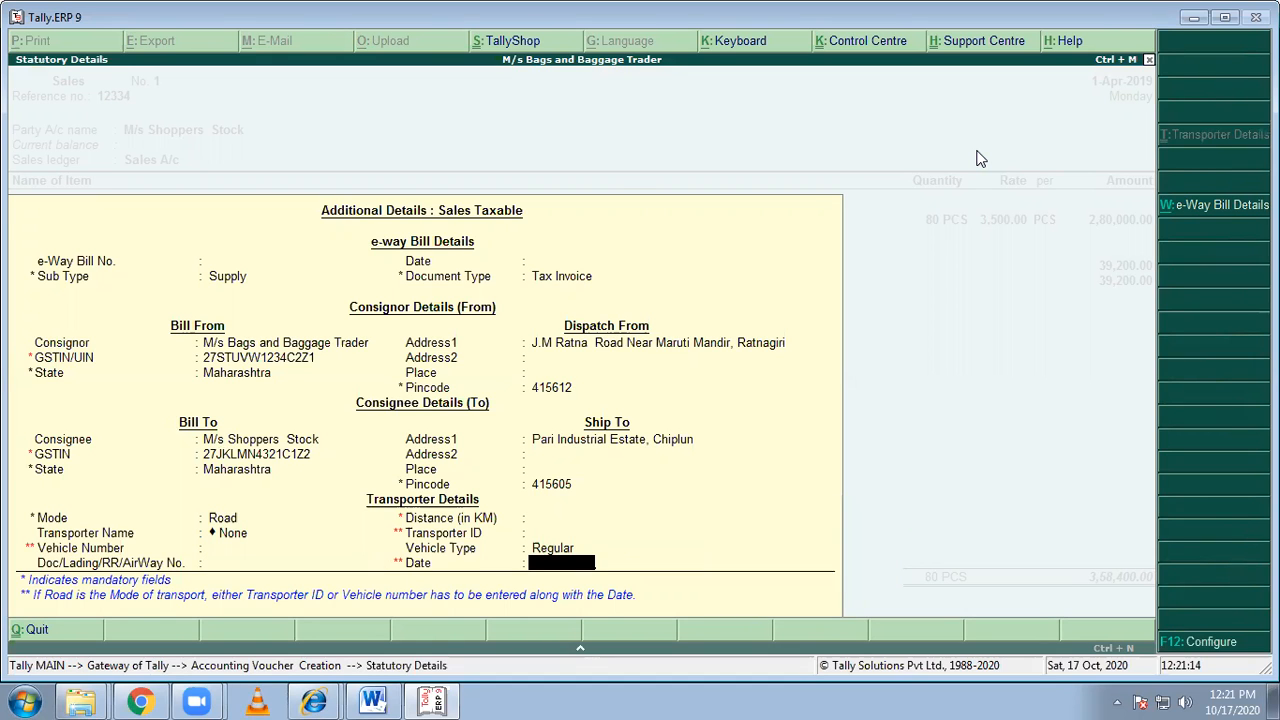
pyautogui.press('Return')
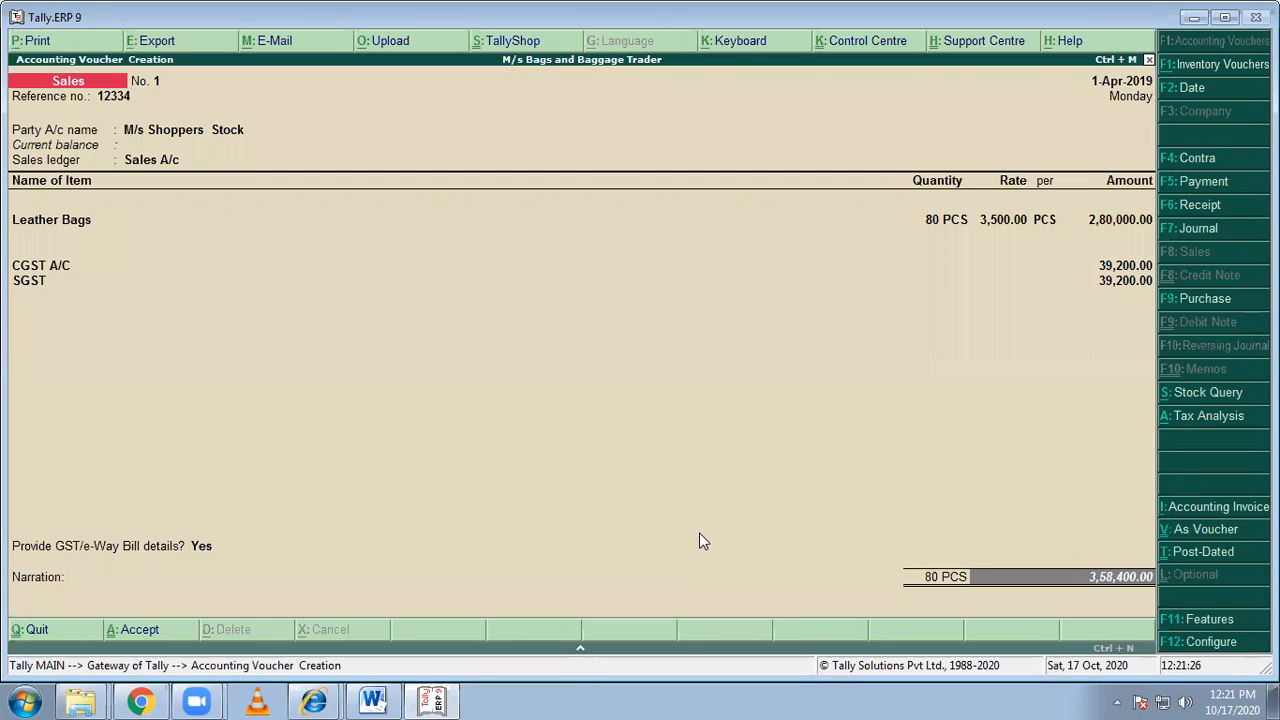
# Enter the narration "Being sold goods @ 28% Gst" and accept the sales voucher.
pyautogui.press('Return')
pyautogui.write('Being sold goods')
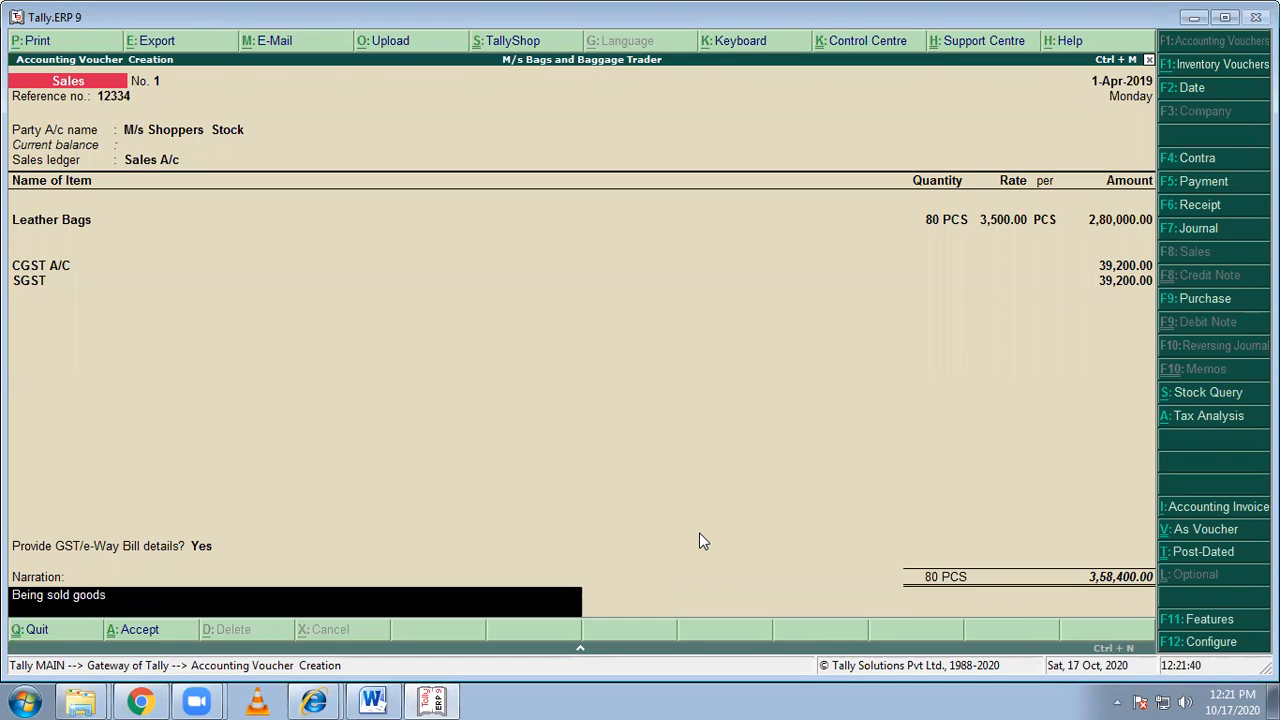
pyautogui.write('@ 28% Gst')
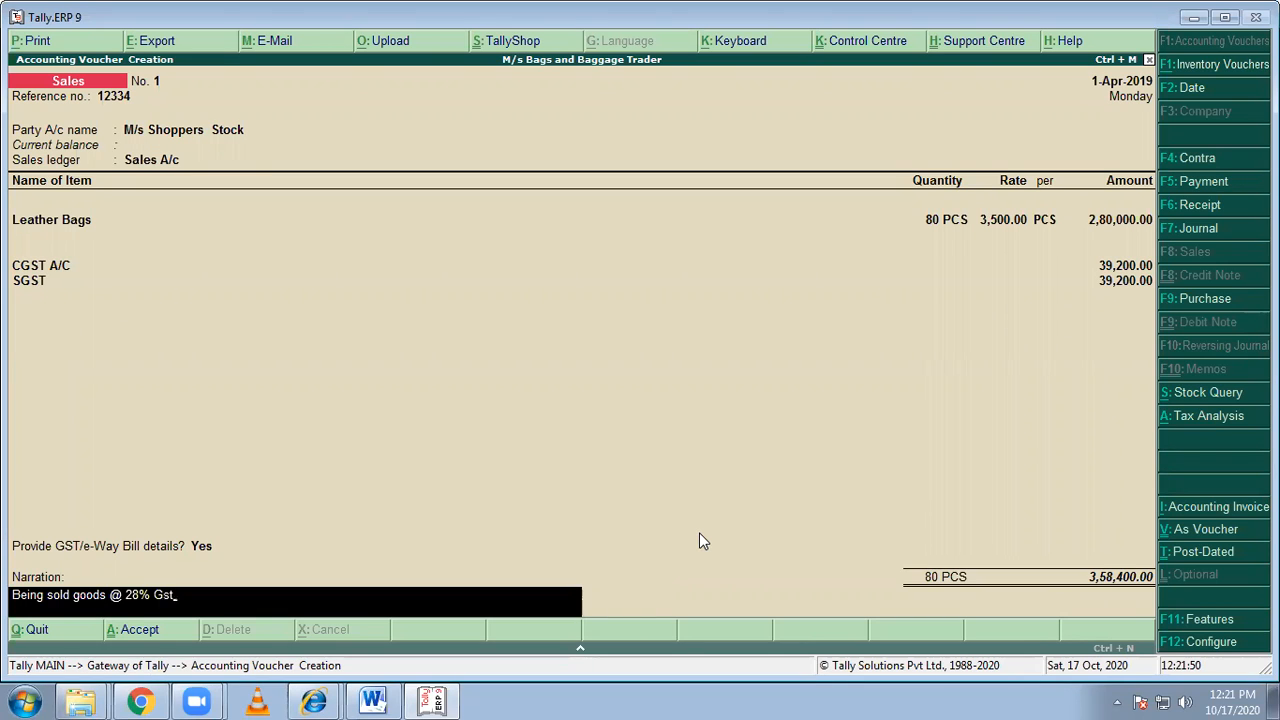
pyautogui.press('Return')
pyautogui.press('Return')
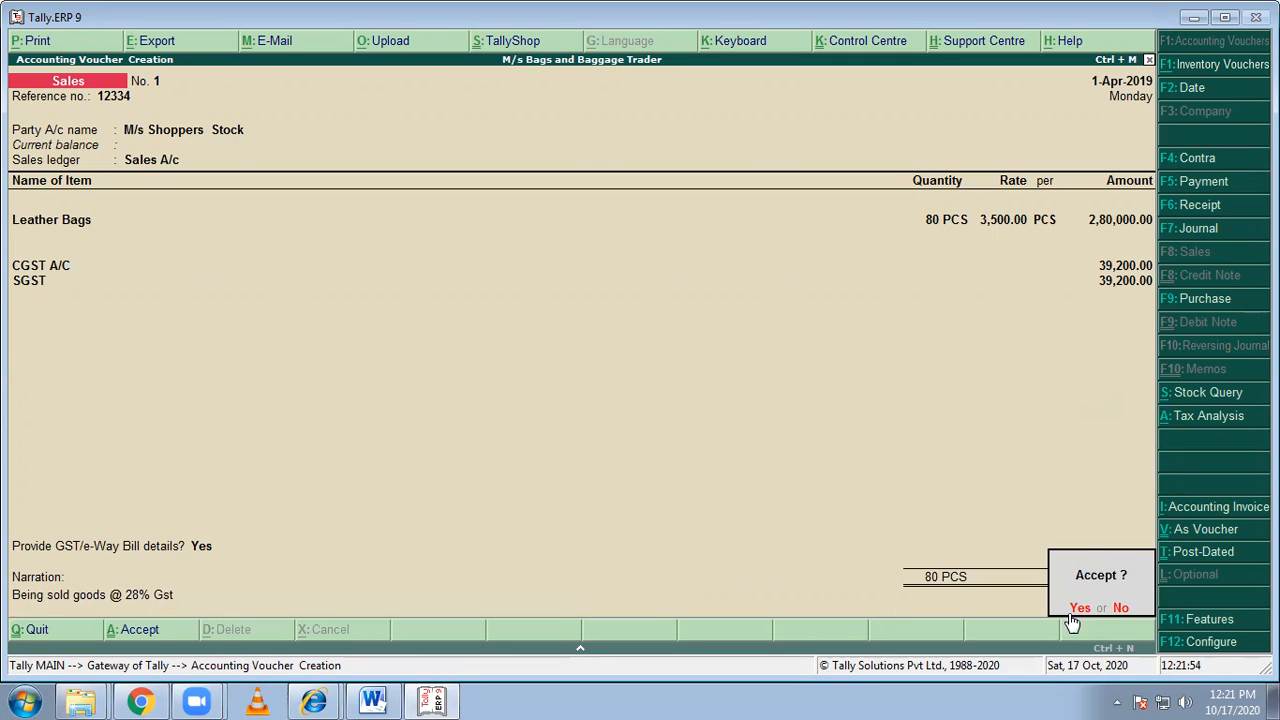
pyautogui.press('Return')
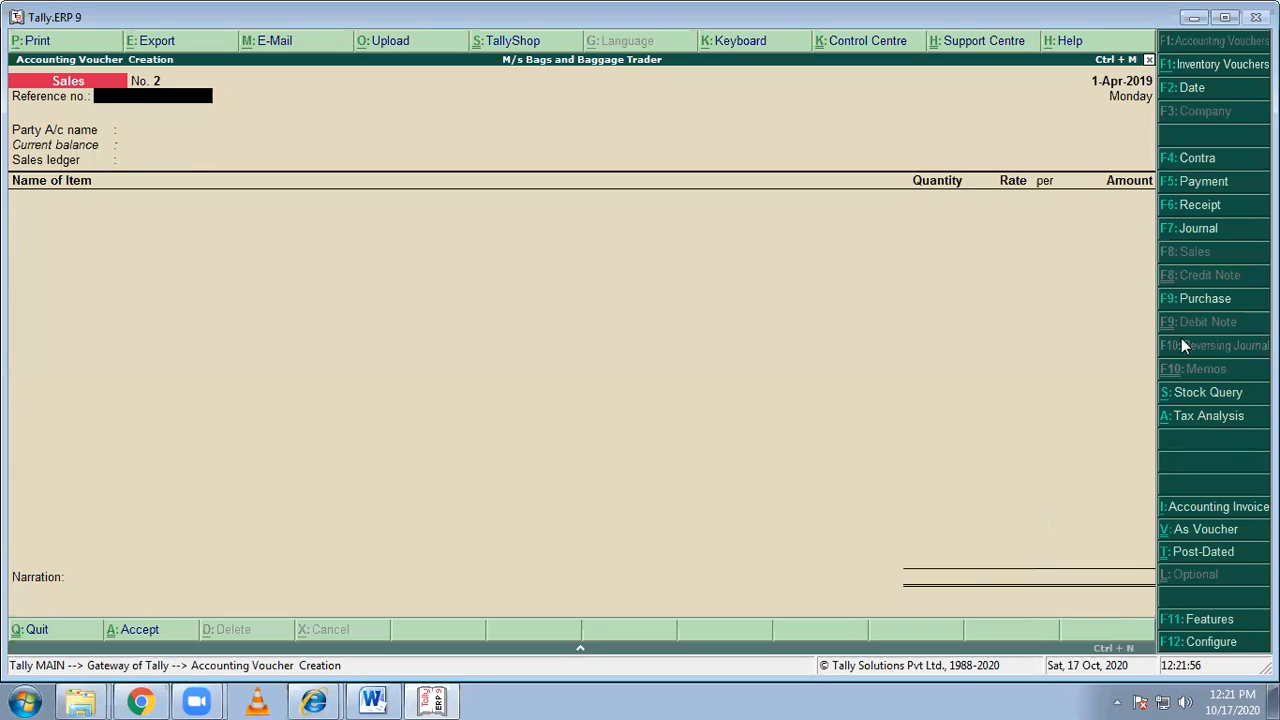
# Switch to the GST SOP document in Word and examine the sales voucher table and the report display and printing instructions.
pyautogui.click(373, 700)
pyautogui.scroll(3, 481, 596)
pyautogui.moveTo(1271, 508); pyautogui.dragTo(1271, 241)
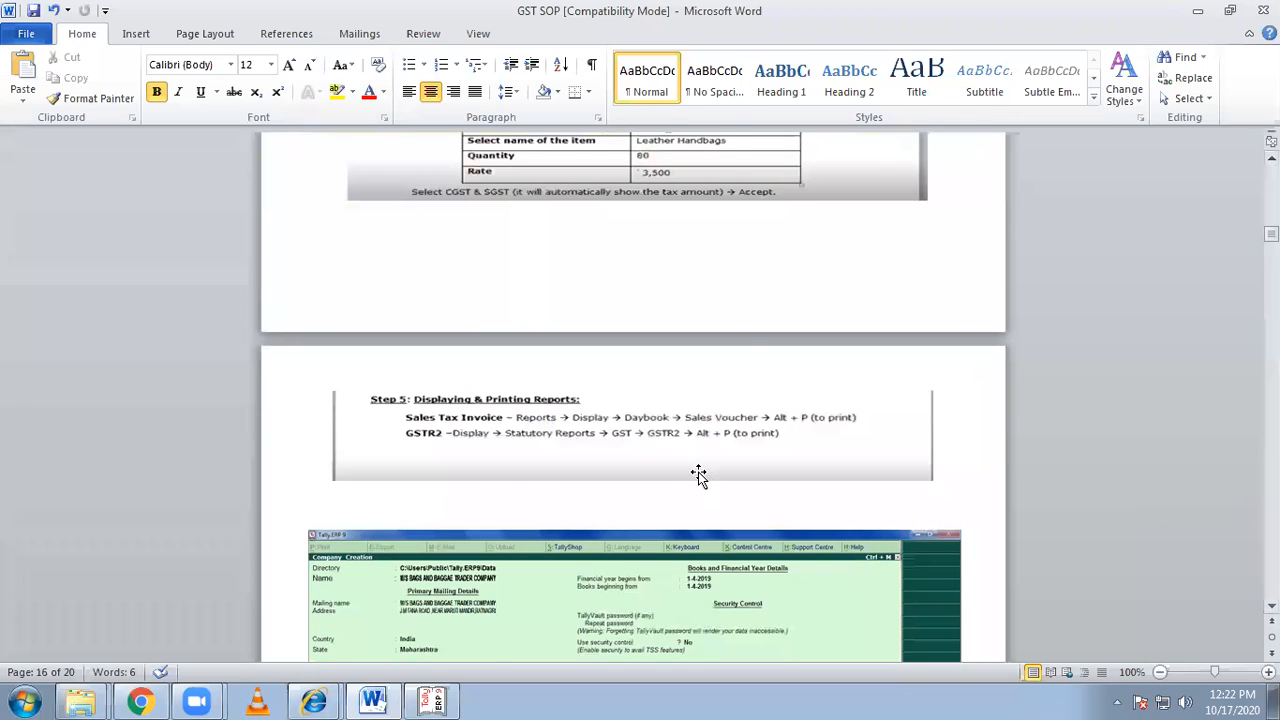
pyautogui.scroll(2, 697, 474)
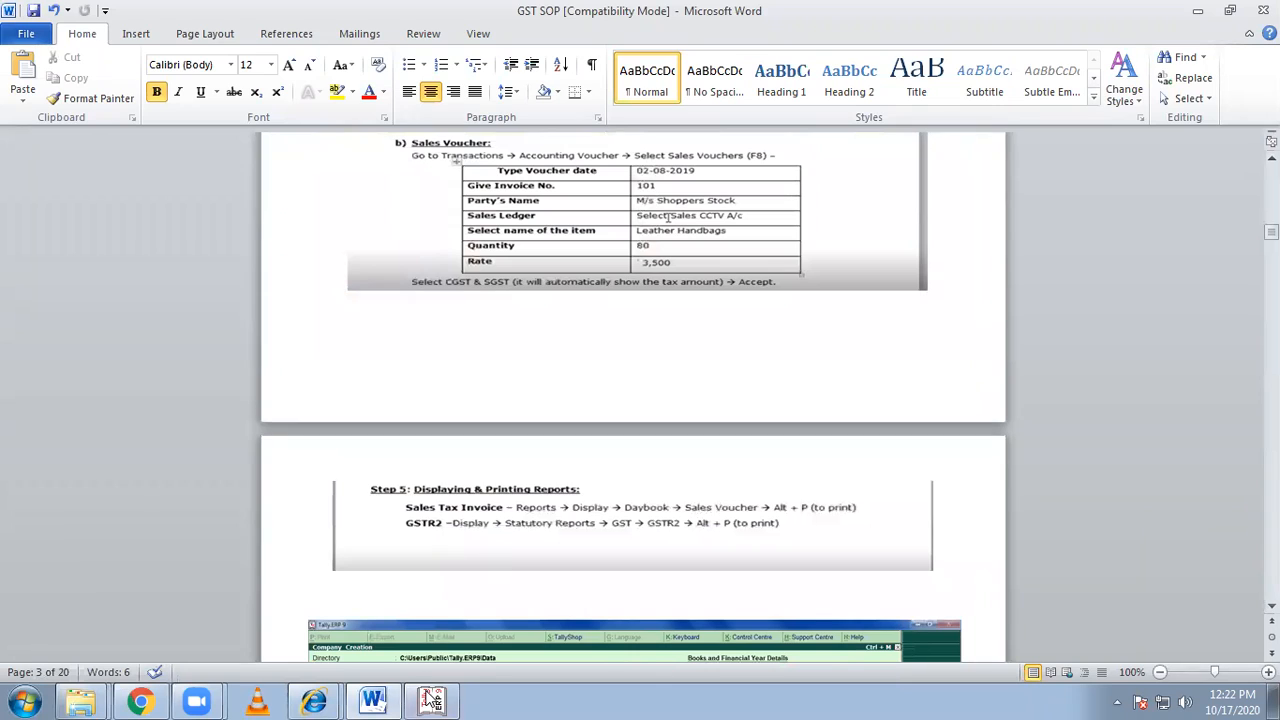
# Switch back to Tally.ERP 9 and quit the blank sales voucher to return to the Gateway of Tally.
pyautogui.click(432, 700)
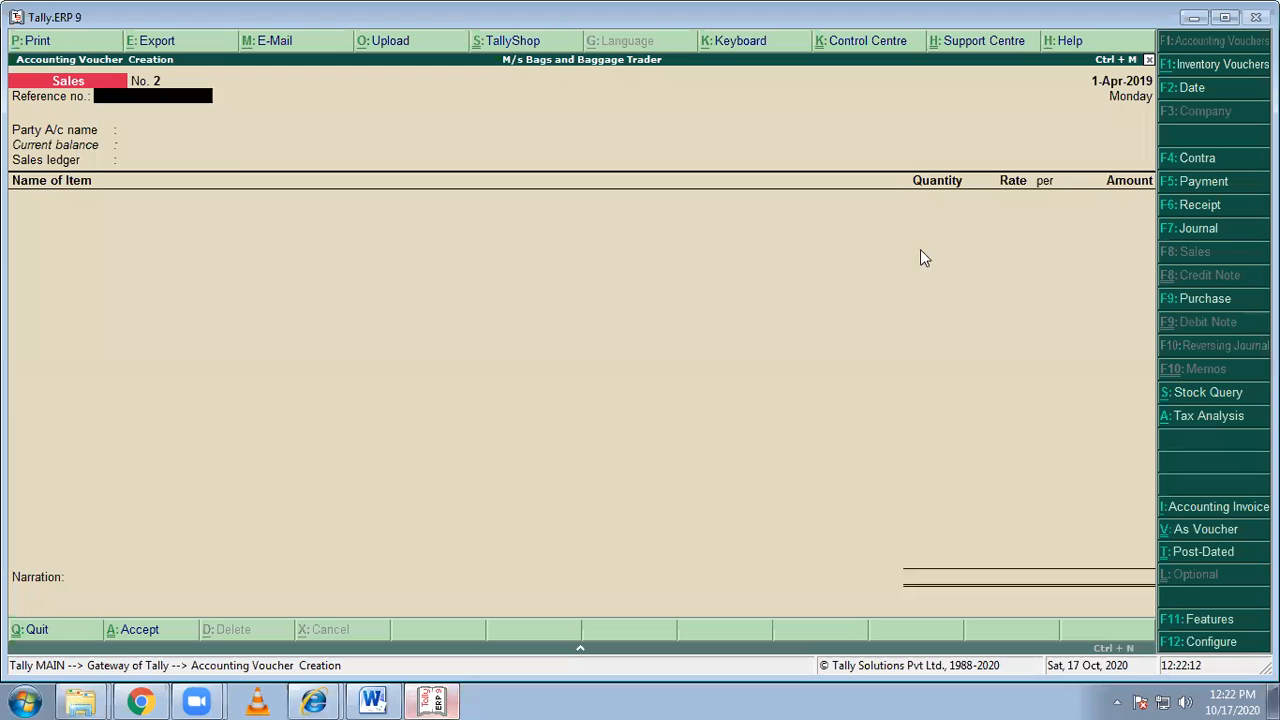
pyautogui.click(38, 632)
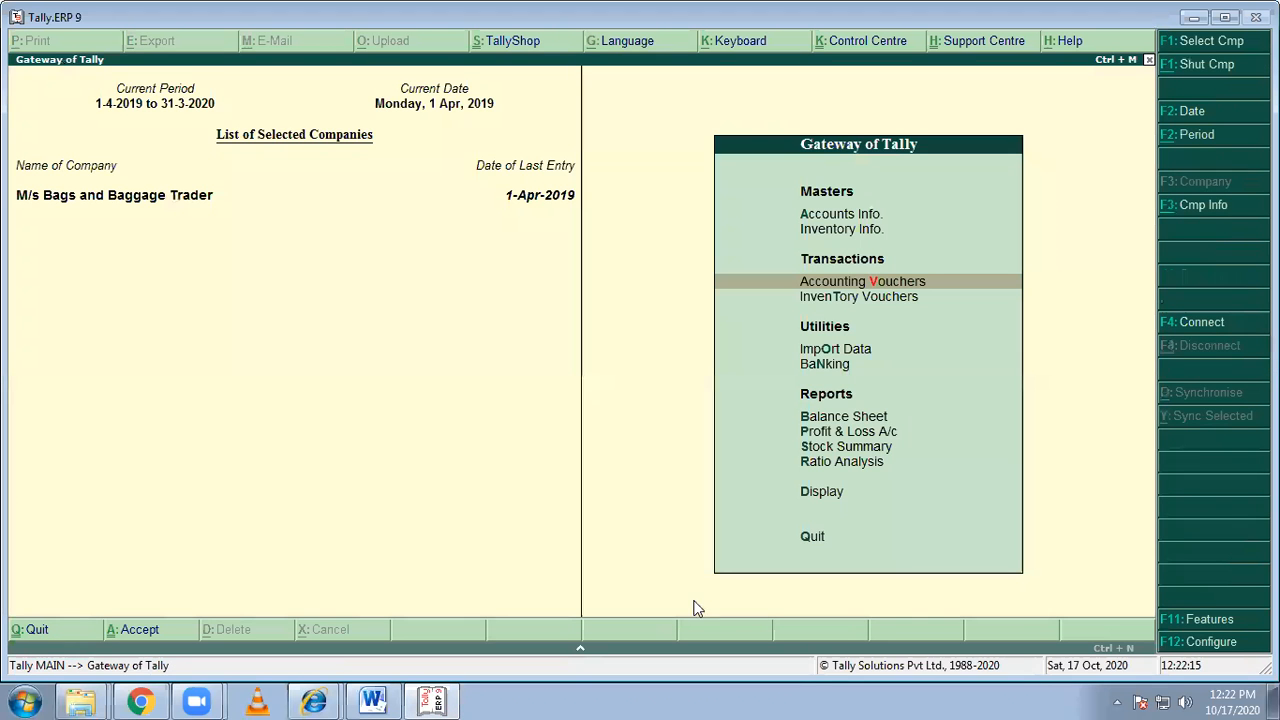
# Compare the Display menu in Tally.ERP 9 with the Displaying & Printing Reports instructions in the GST SOP document in Word.
pyautogui.click(823, 497)
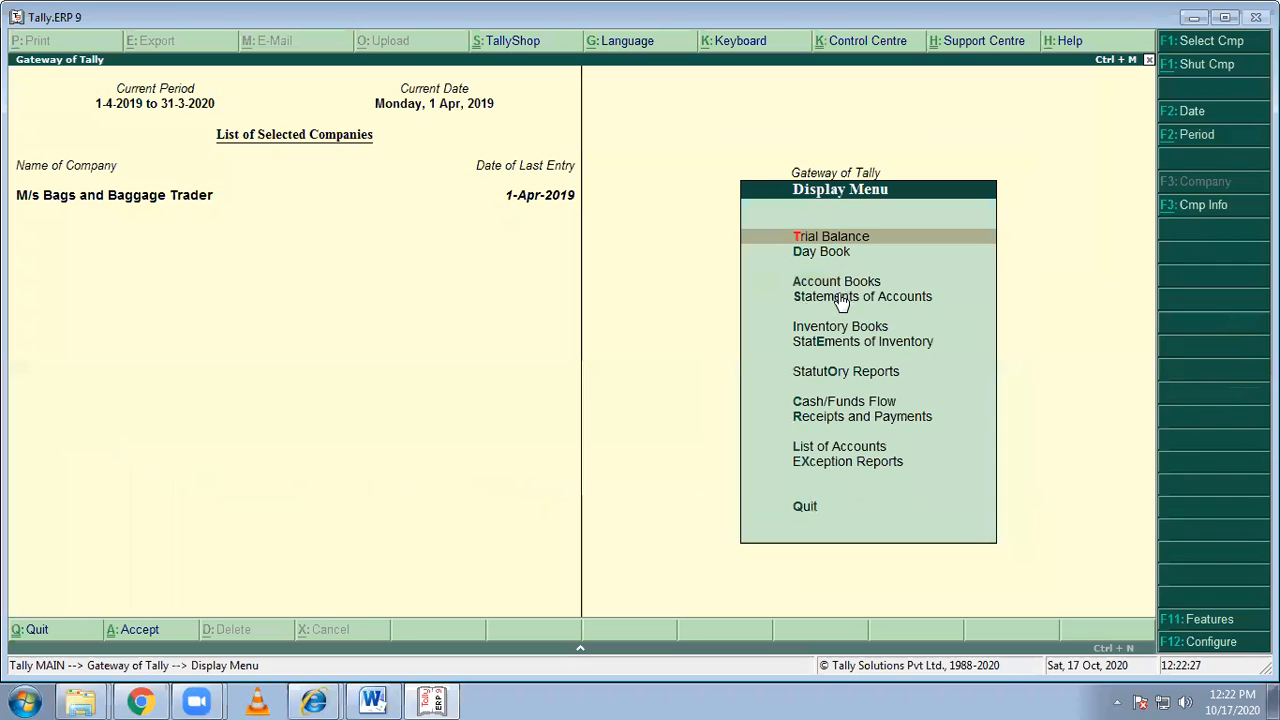
pyautogui.click(450, 700)
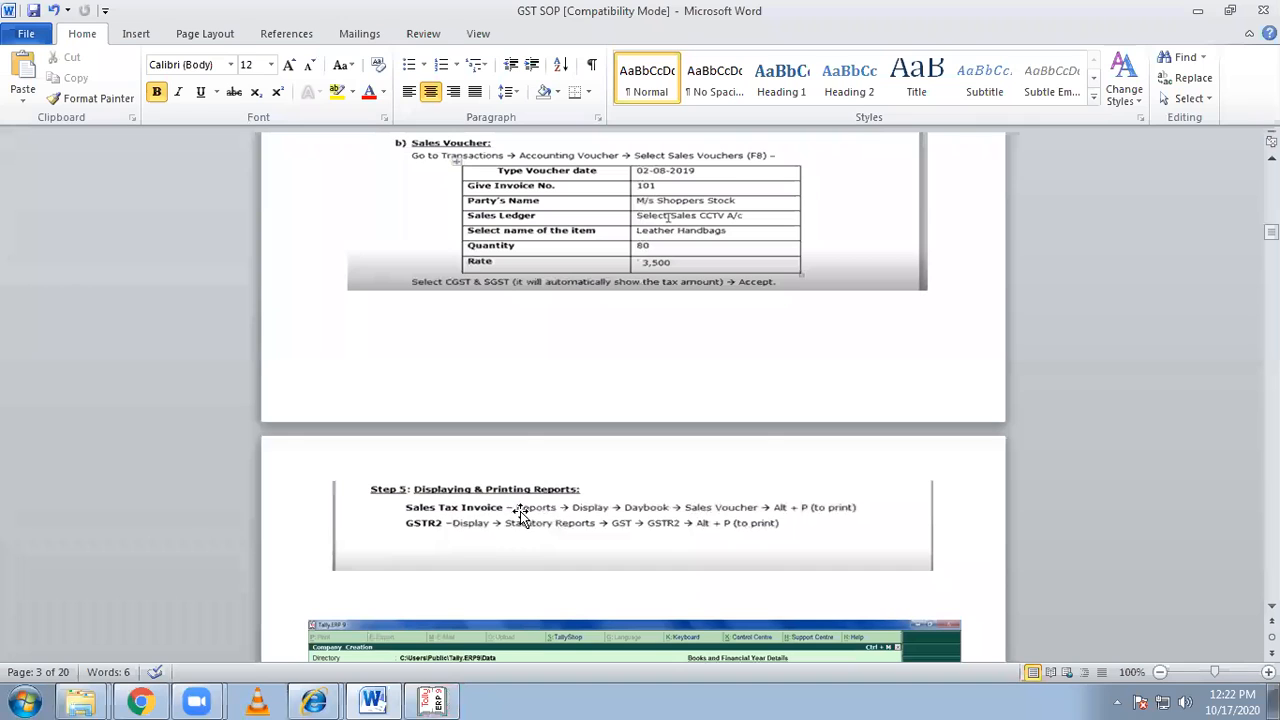
pyautogui.click(445, 700)
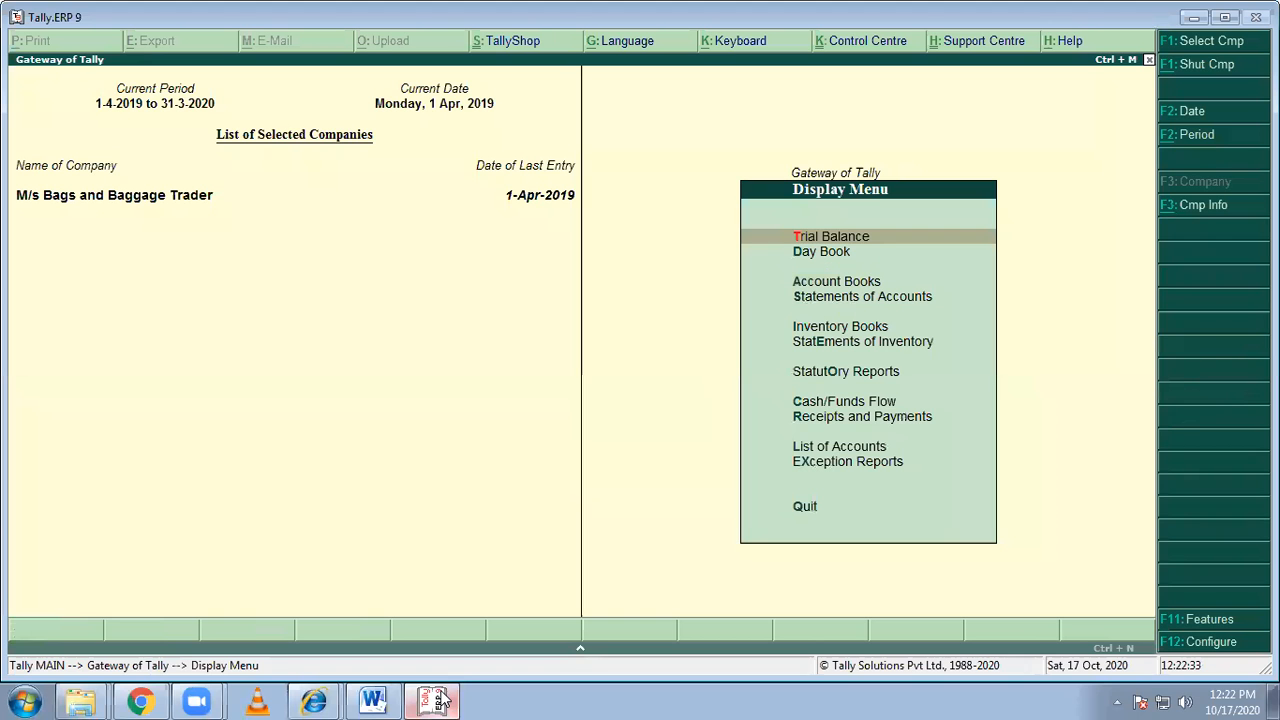
pyautogui.click(805, 510)
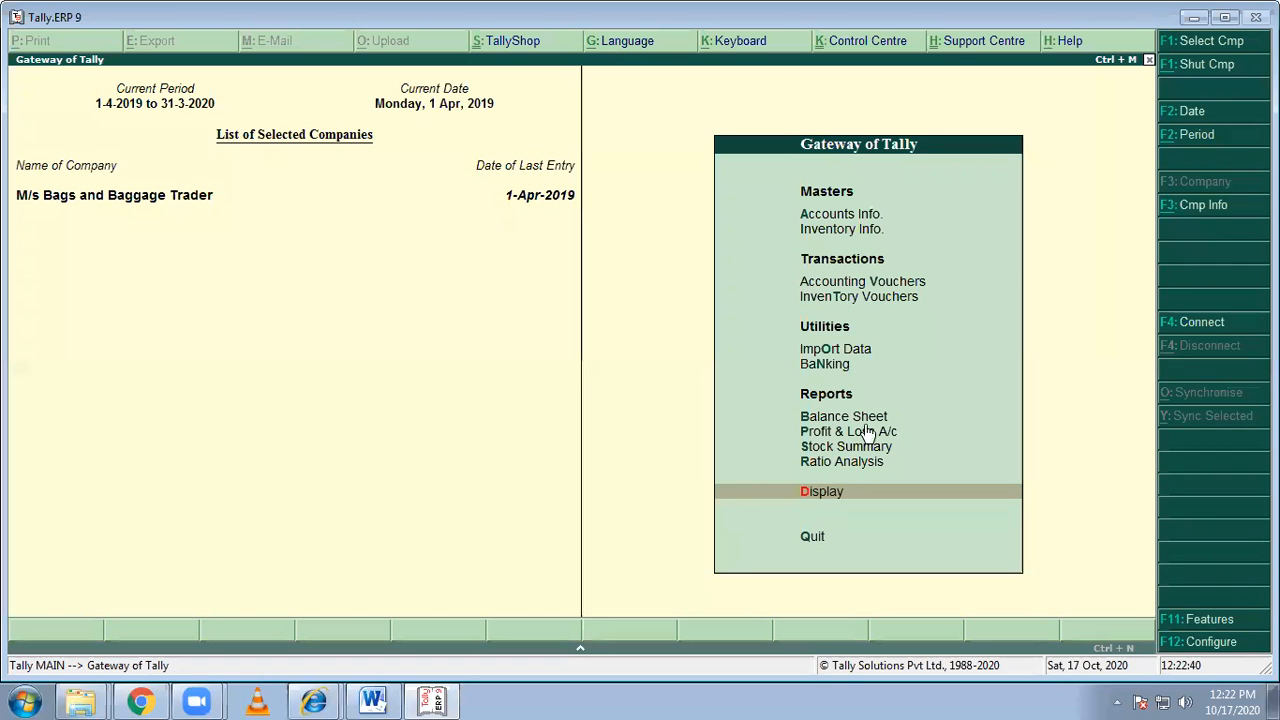
pyautogui.click(449, 700)
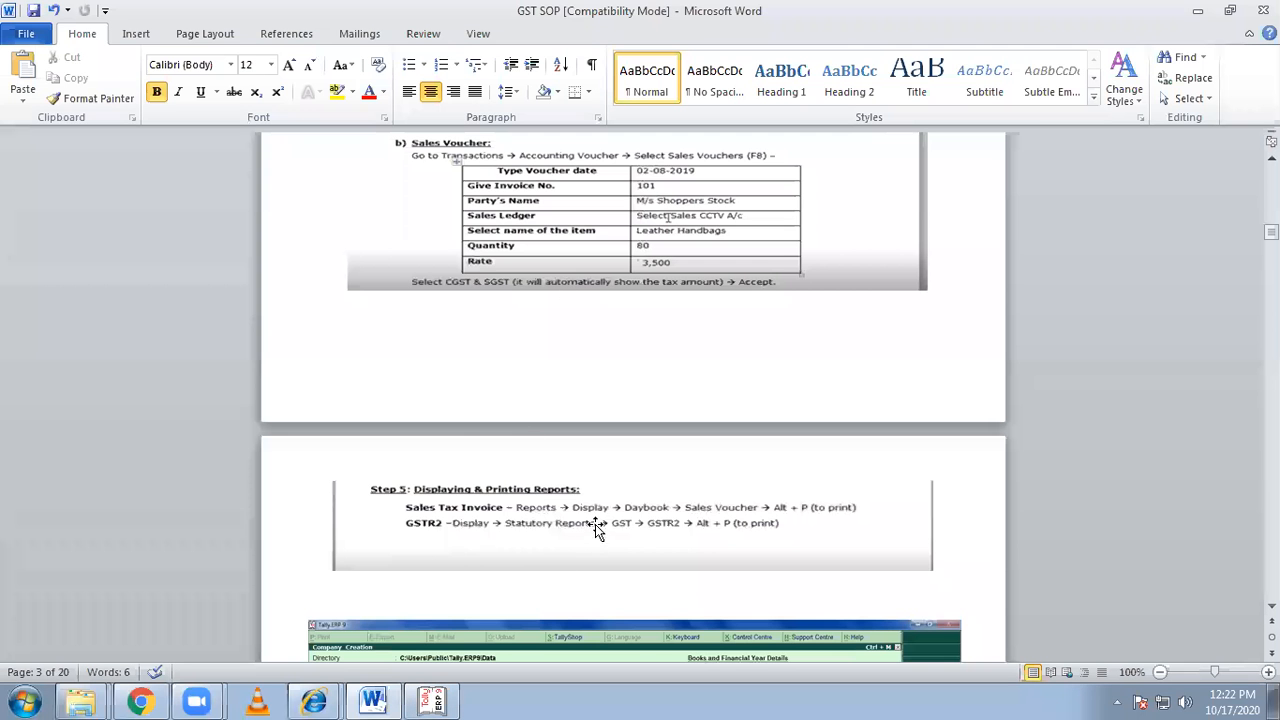
# Switch back to Tally.ERP 9 and display the Day Book report.
pyautogui.click(449, 700)
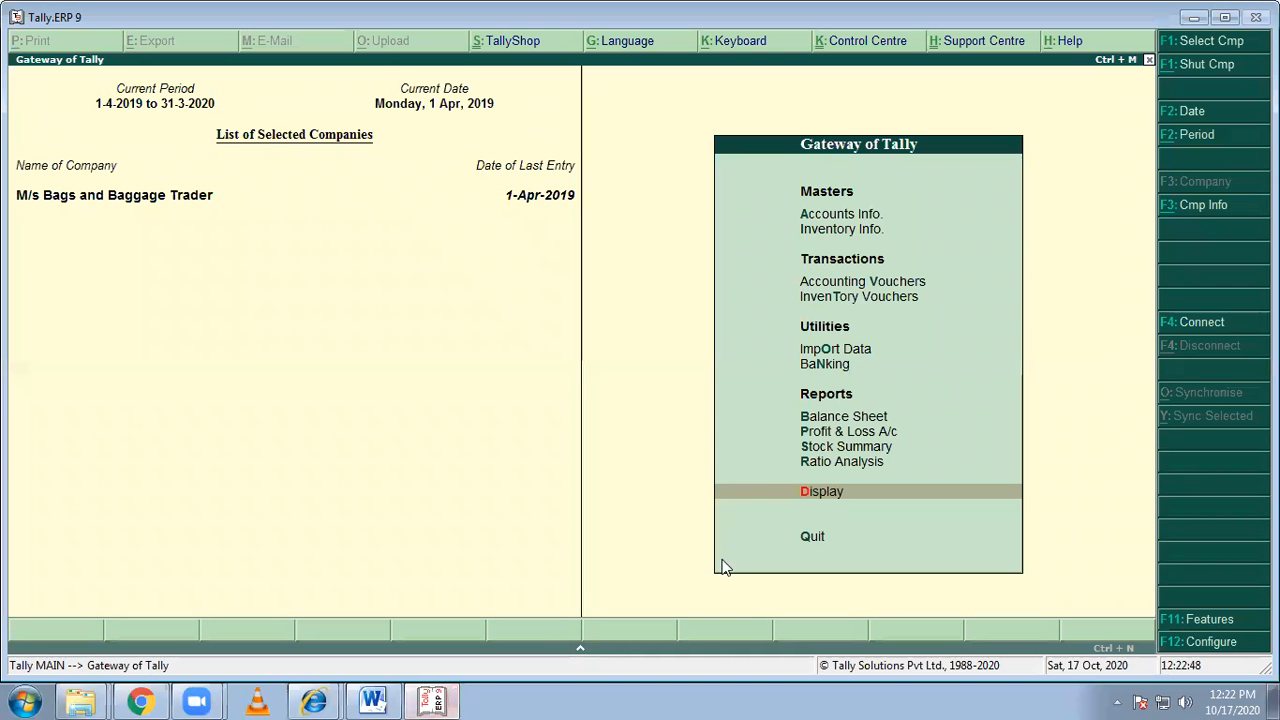
pyautogui.click(827, 497)
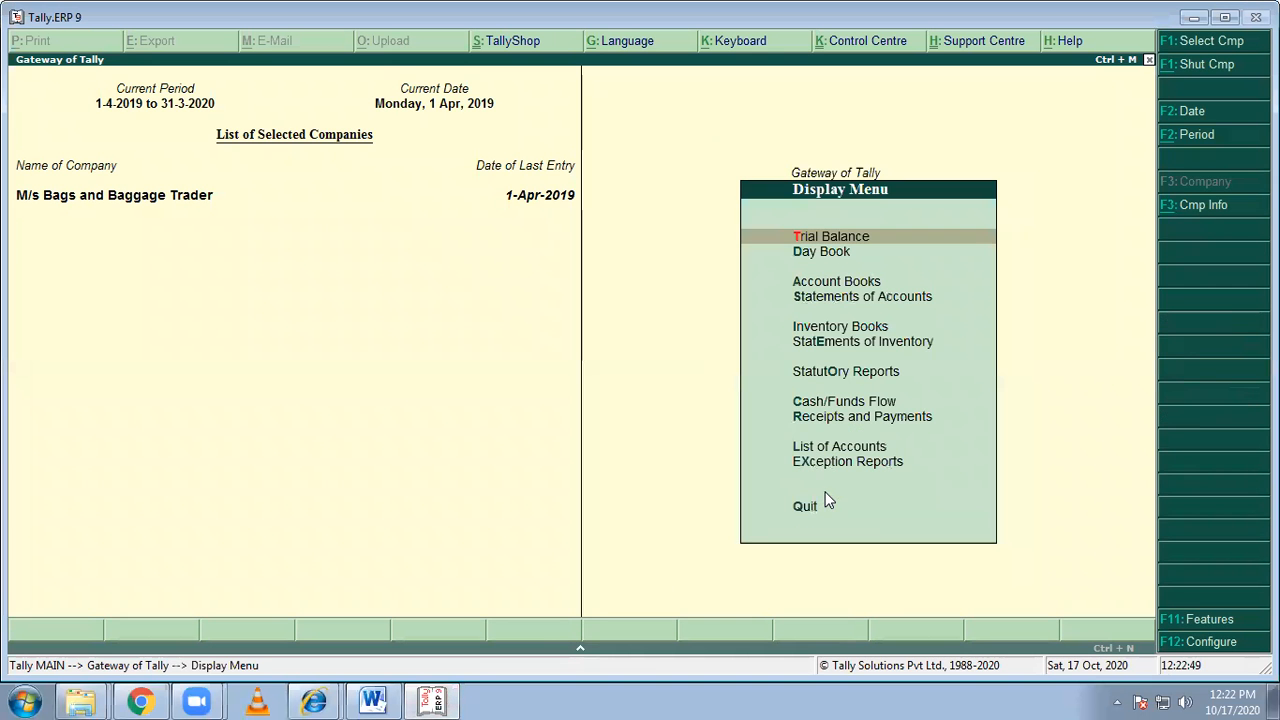
pyautogui.click(829, 253)
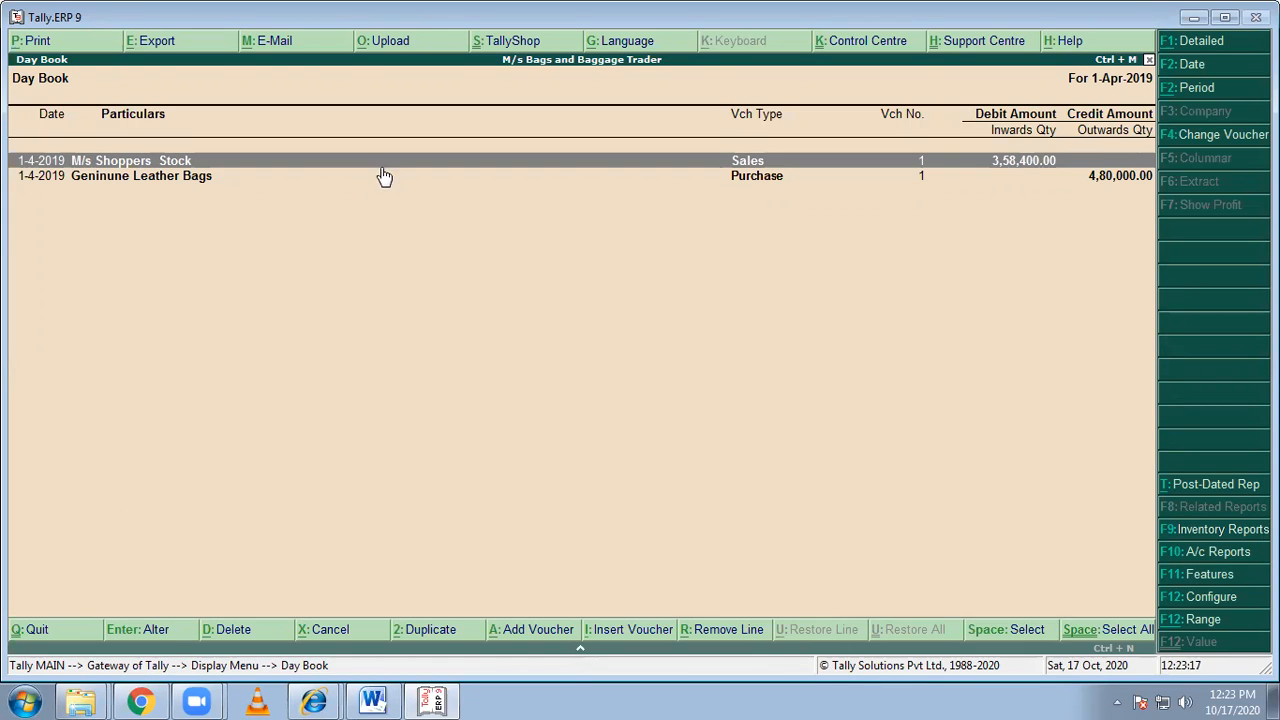
# Try to print the Day Book in Condensed format with voucher numbers and All Vouchers, and return to the report.
pyautogui.click(37, 44)
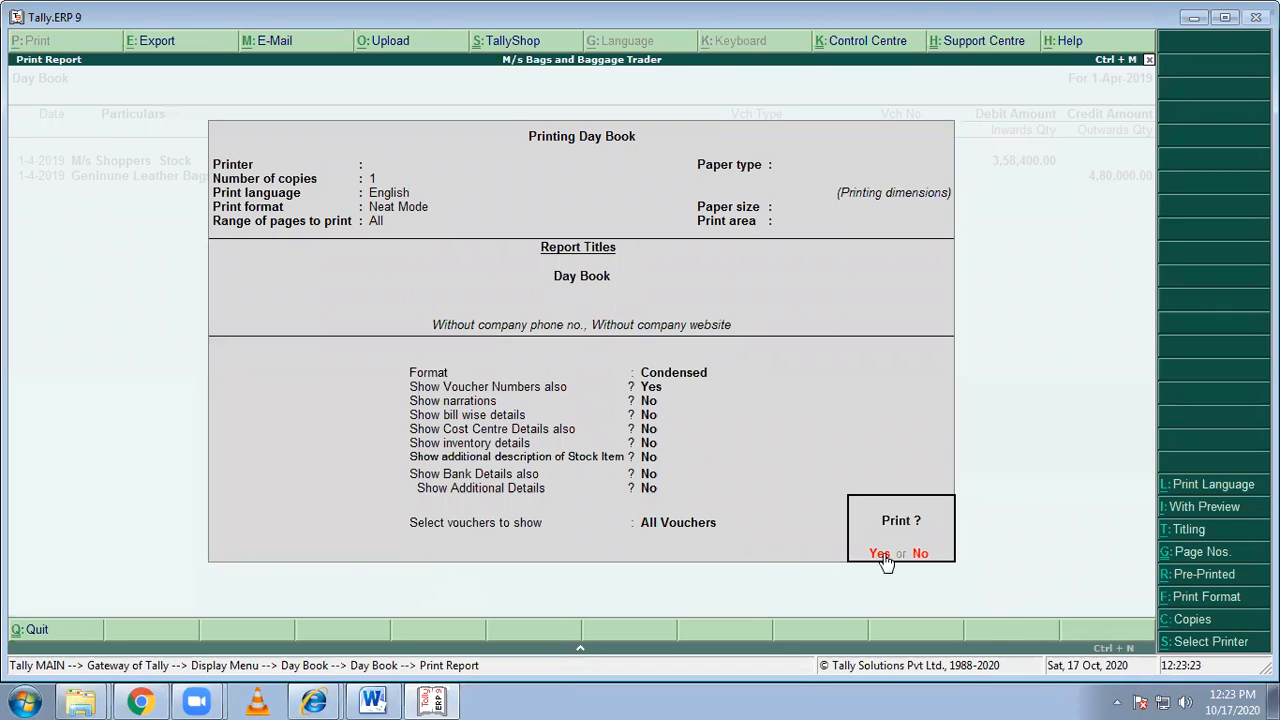
pyautogui.click(920, 555)
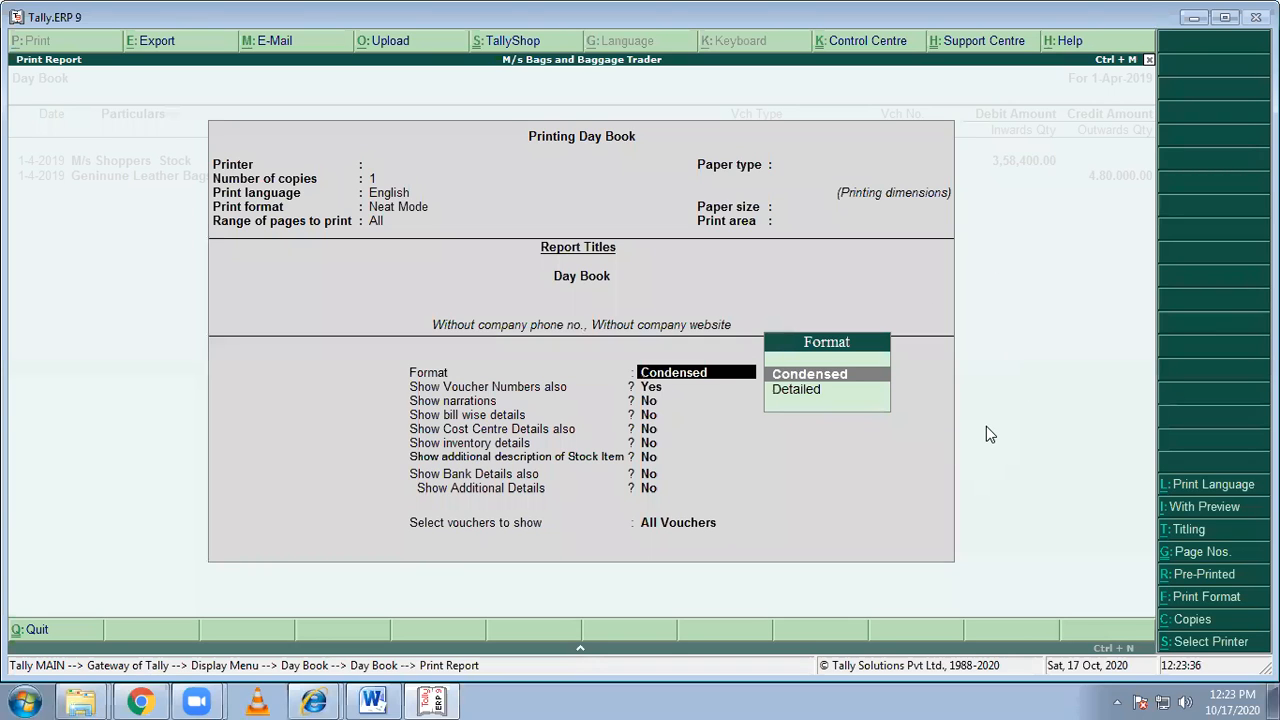
pyautogui.press('Return')
pyautogui.press('Return')
pyautogui.press('Return')
pyautogui.press('Return')
pyautogui.press('Return')
pyautogui.hotkey('ctrl', 'a')
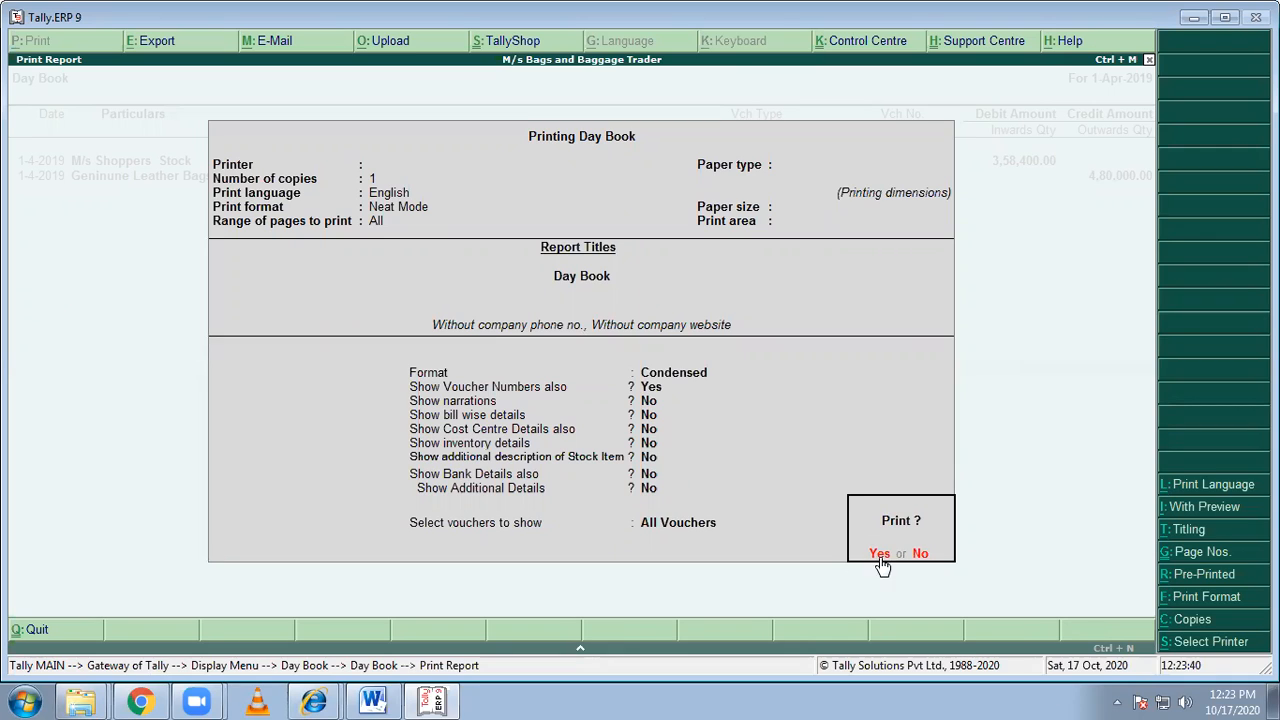
pyautogui.click(880, 558)
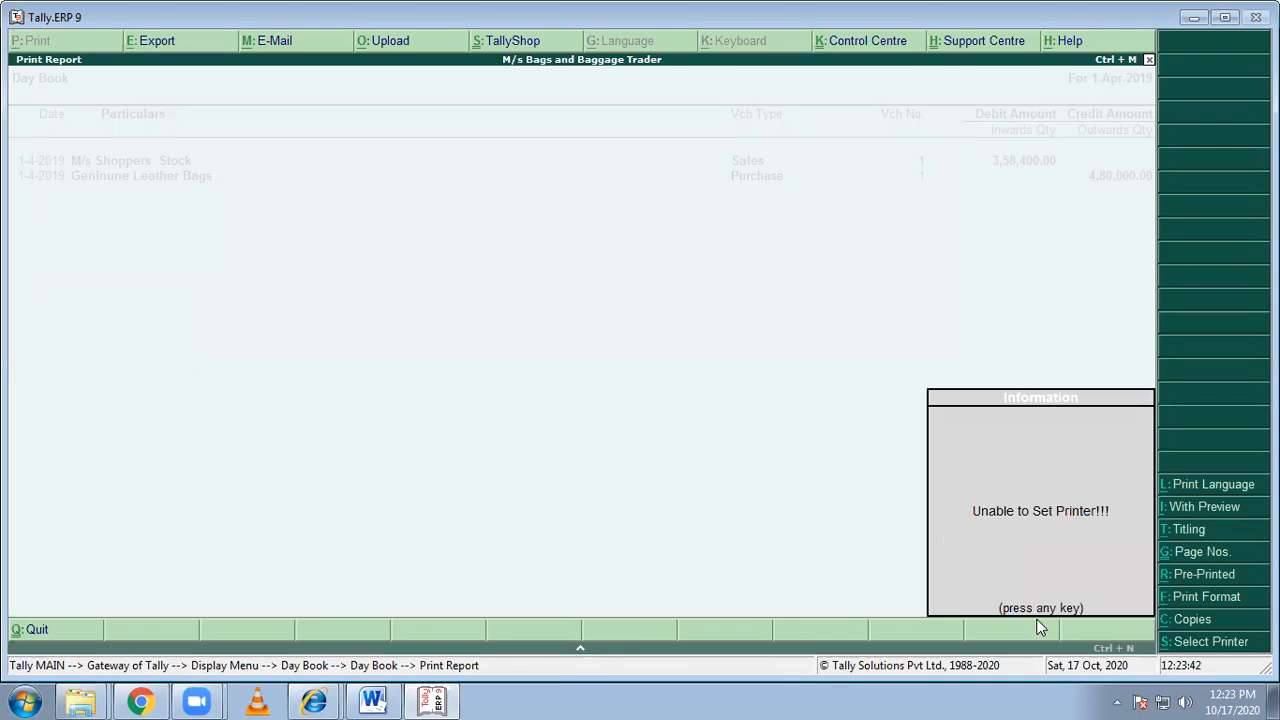
pyautogui.click(995, 580)
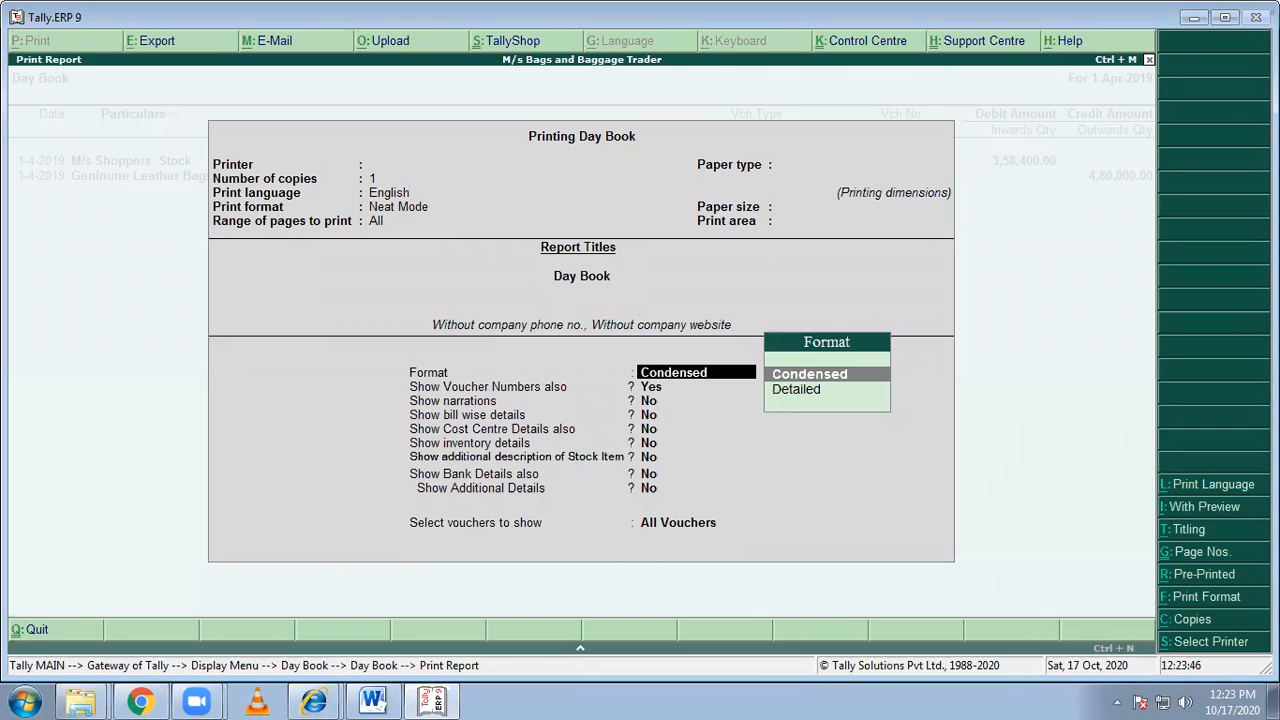
pyautogui.click(1149, 60)
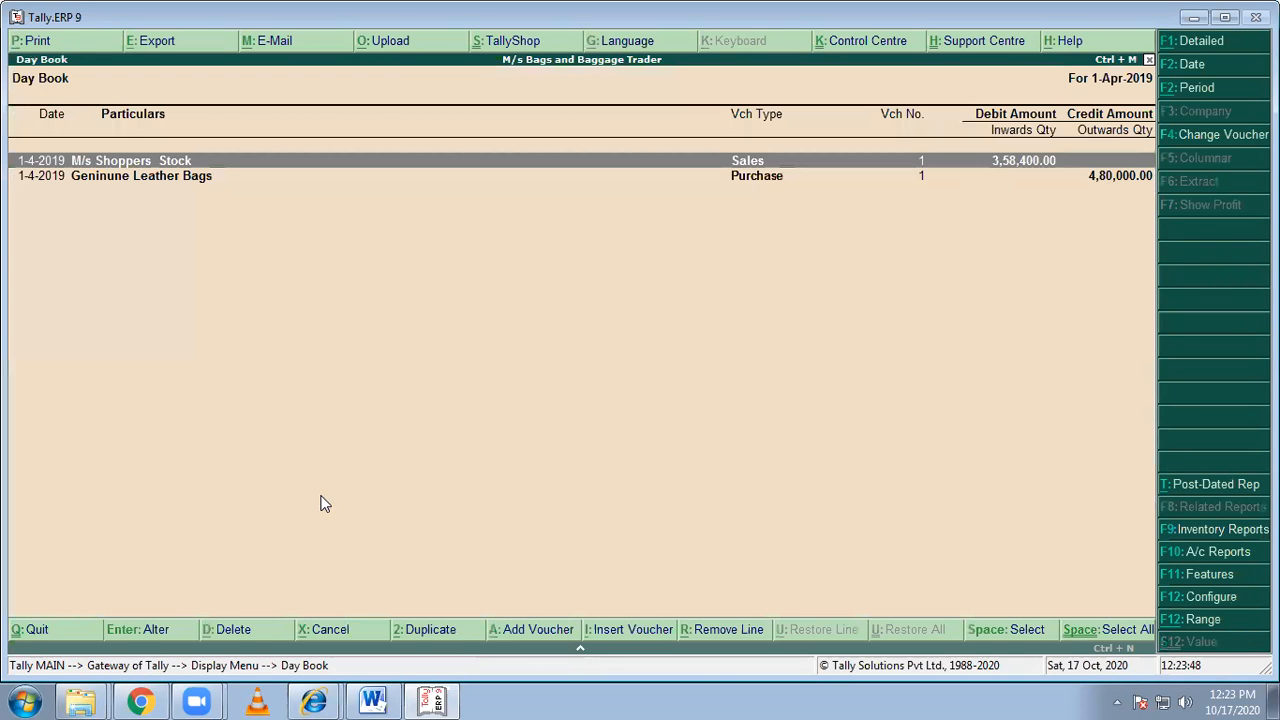